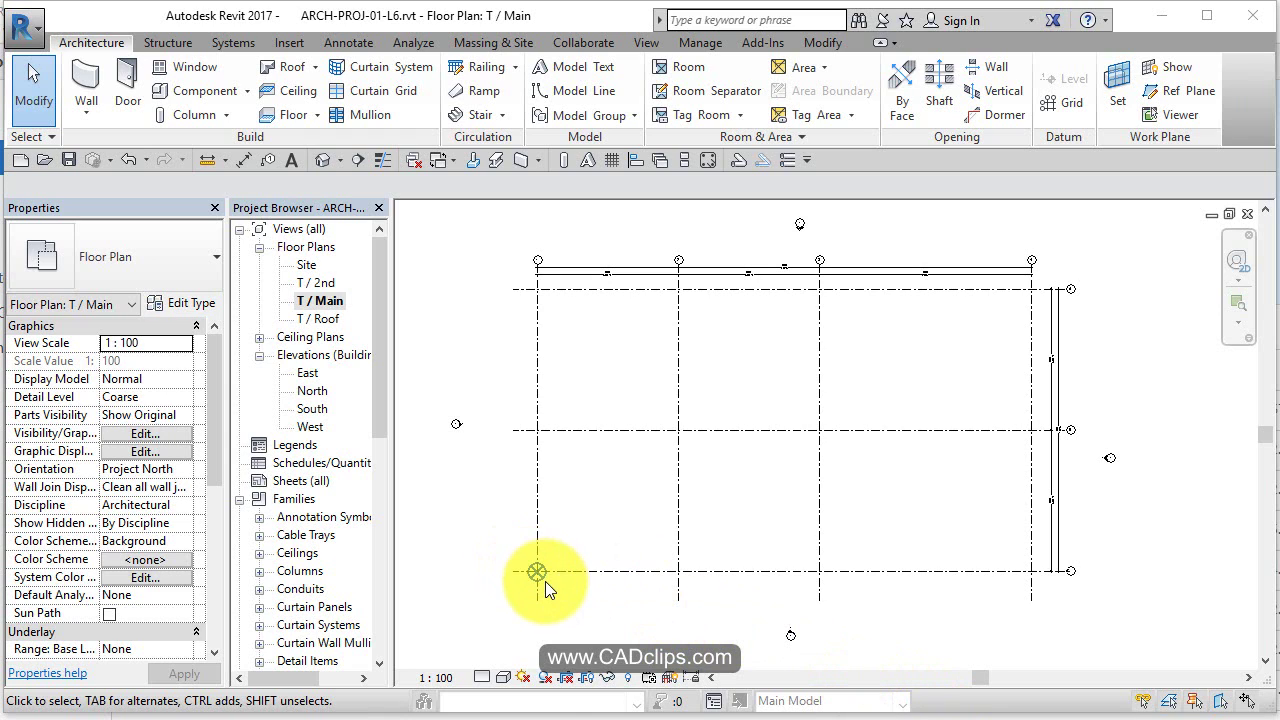
# Hide the project base point at the lower-left grid intersection in the T / Main floor plan.
pyautogui.scroll(3, 549, 613)
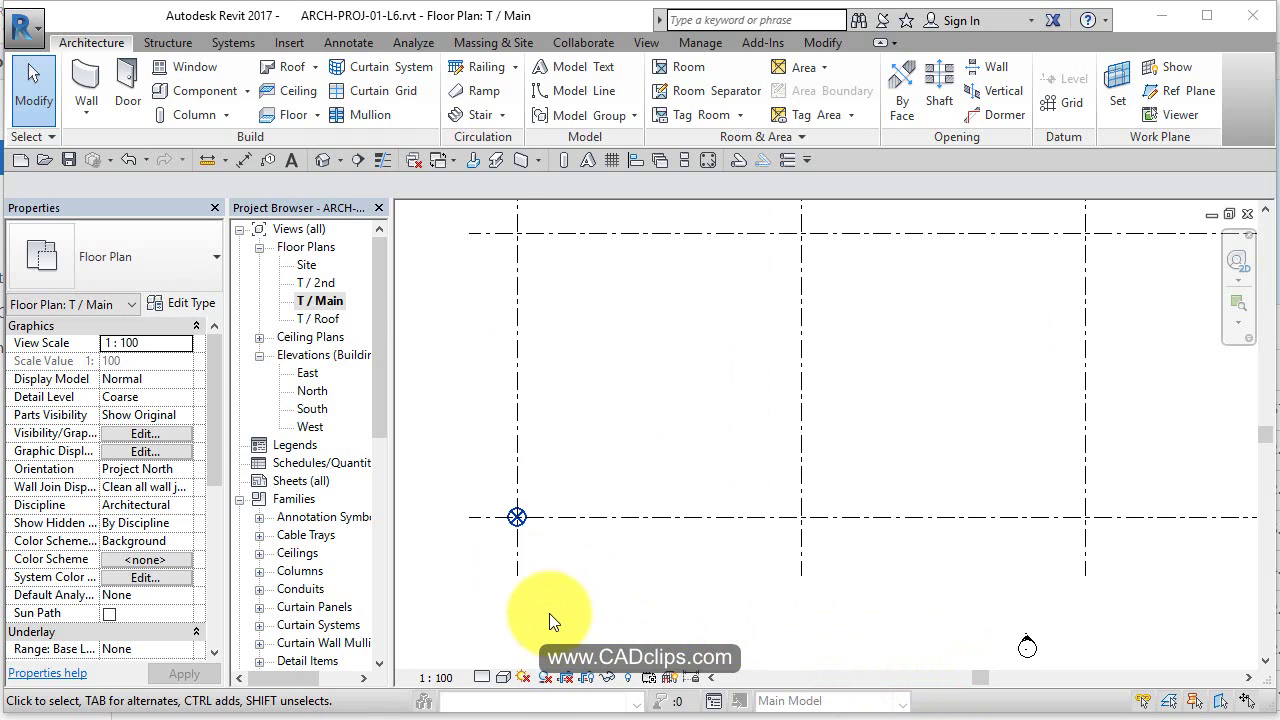
pyautogui.click(519, 514)
pyautogui.click(520, 516)
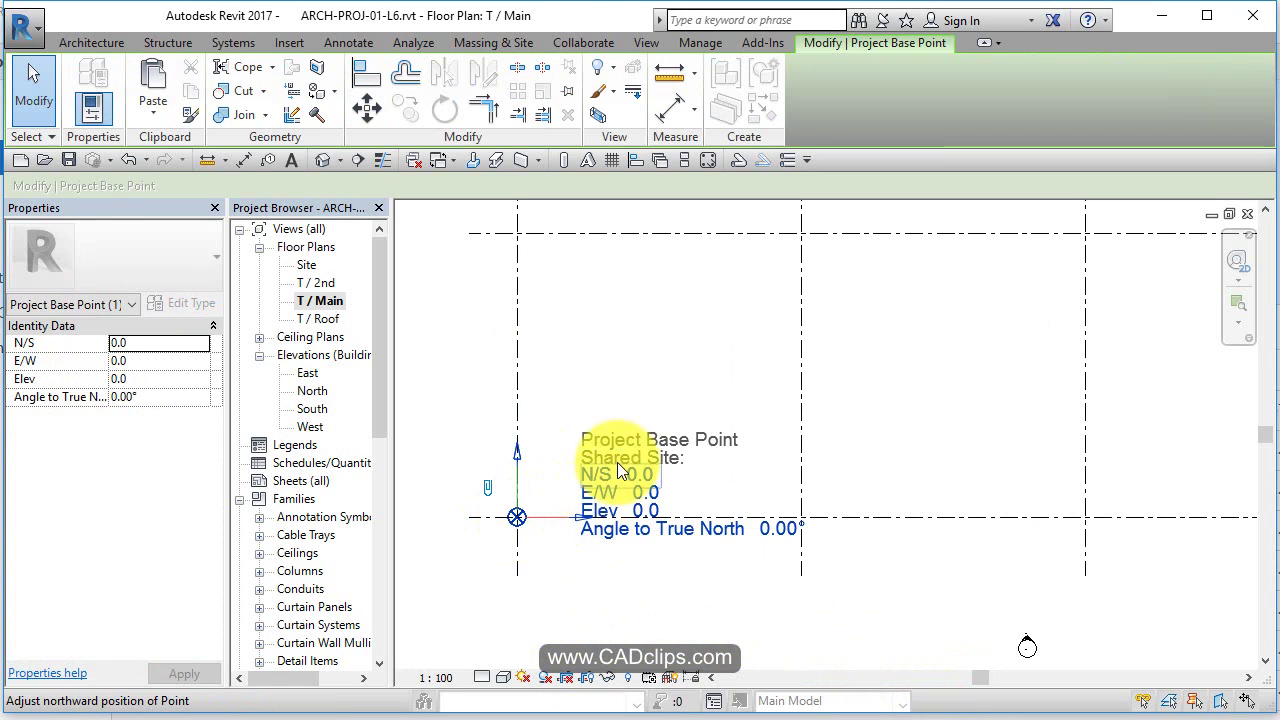
pyautogui.click(611, 65)
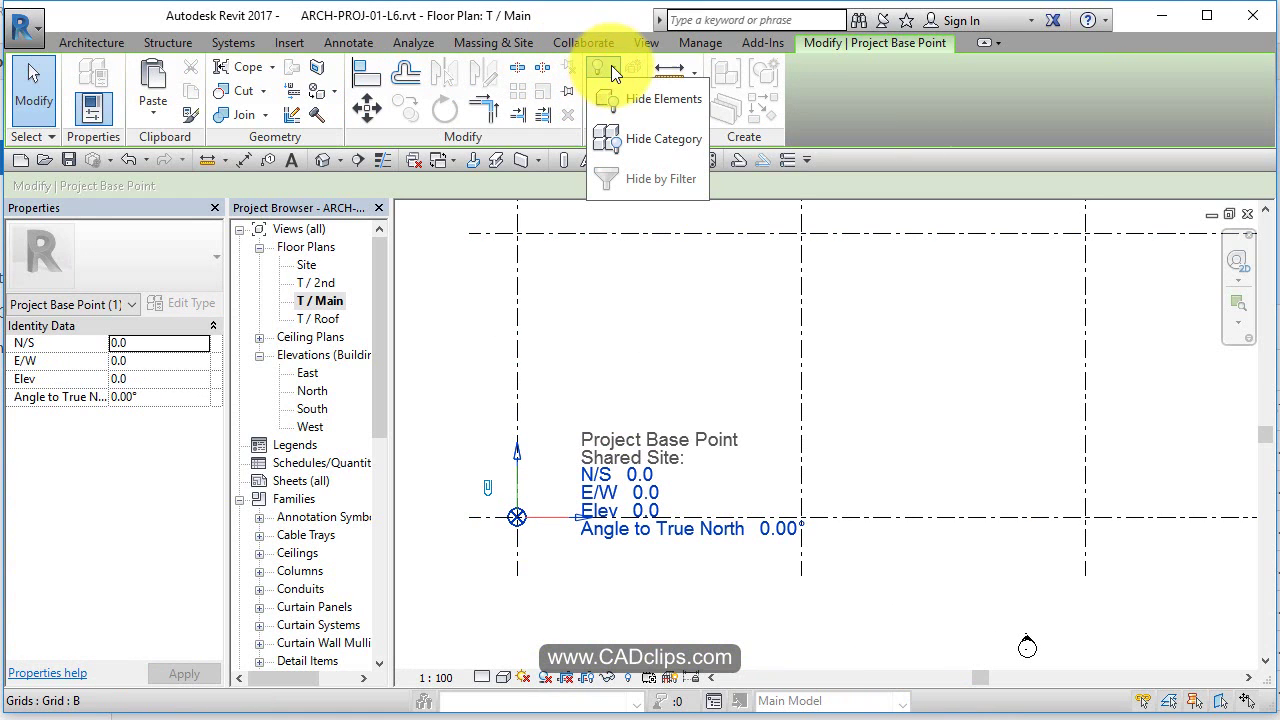
pyautogui.press('Escape')
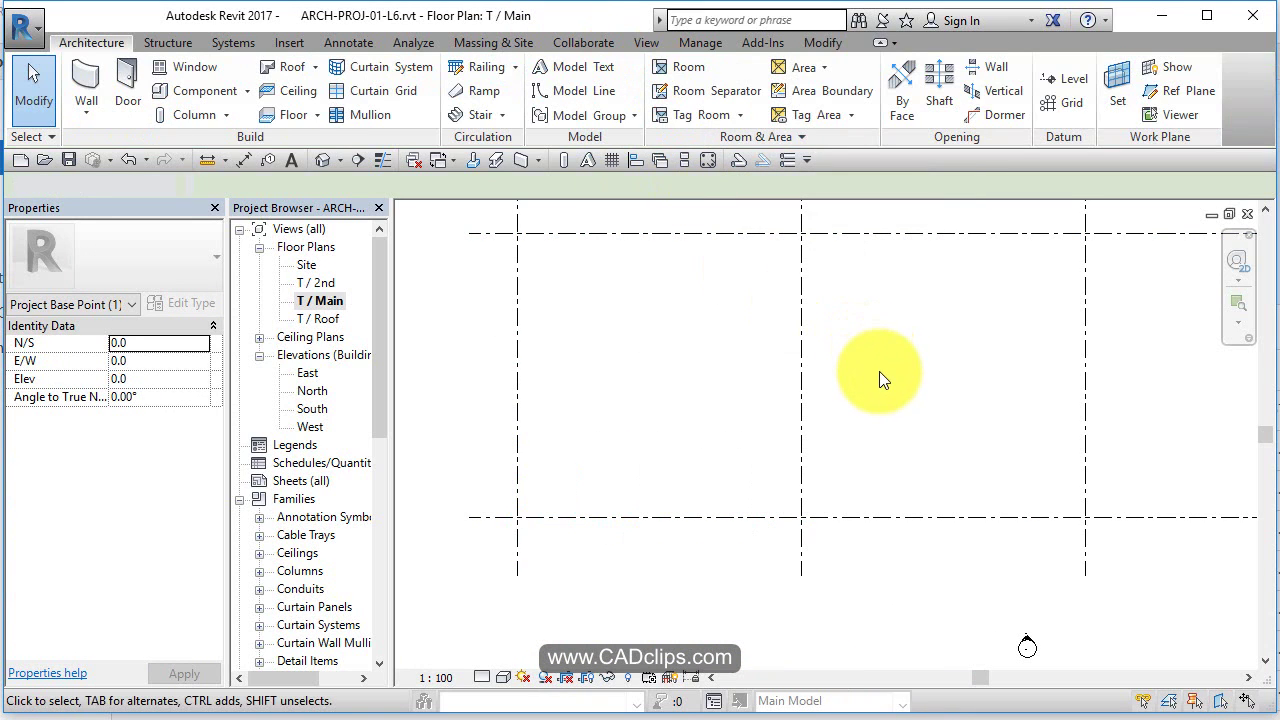
# Start the Wall tool and open the type properties of Generic - 200mm with the section preview shown.
pyautogui.scroll(-3, 879, 371)
pyautogui.moveTo(879, 378); pyautogui.dragTo(728, 504, button='middle')
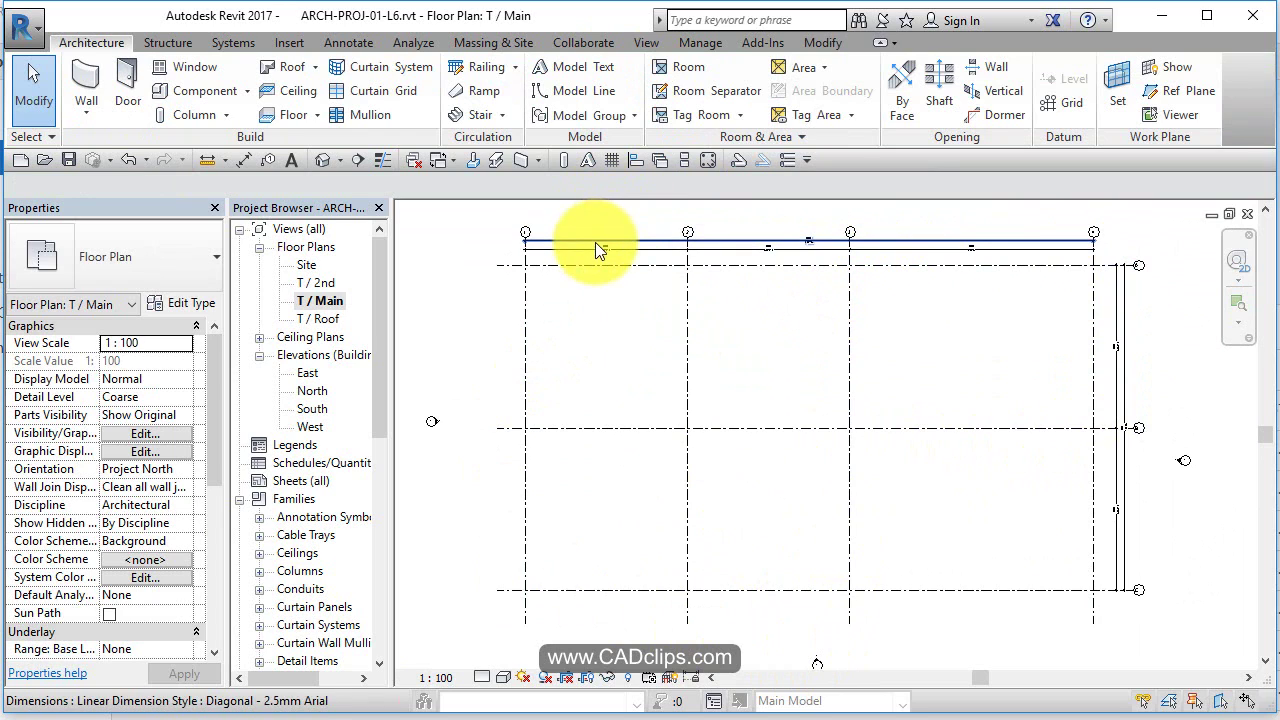
pyautogui.click(88, 74)
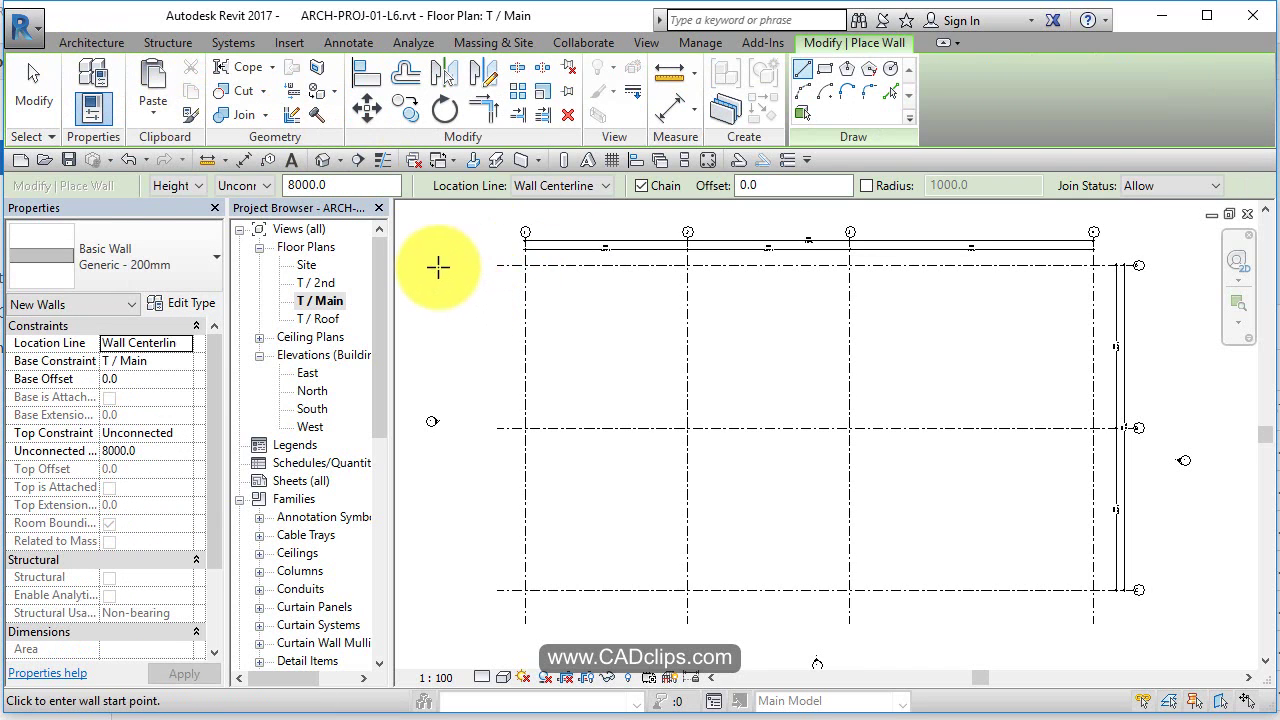
pyautogui.click(183, 303)
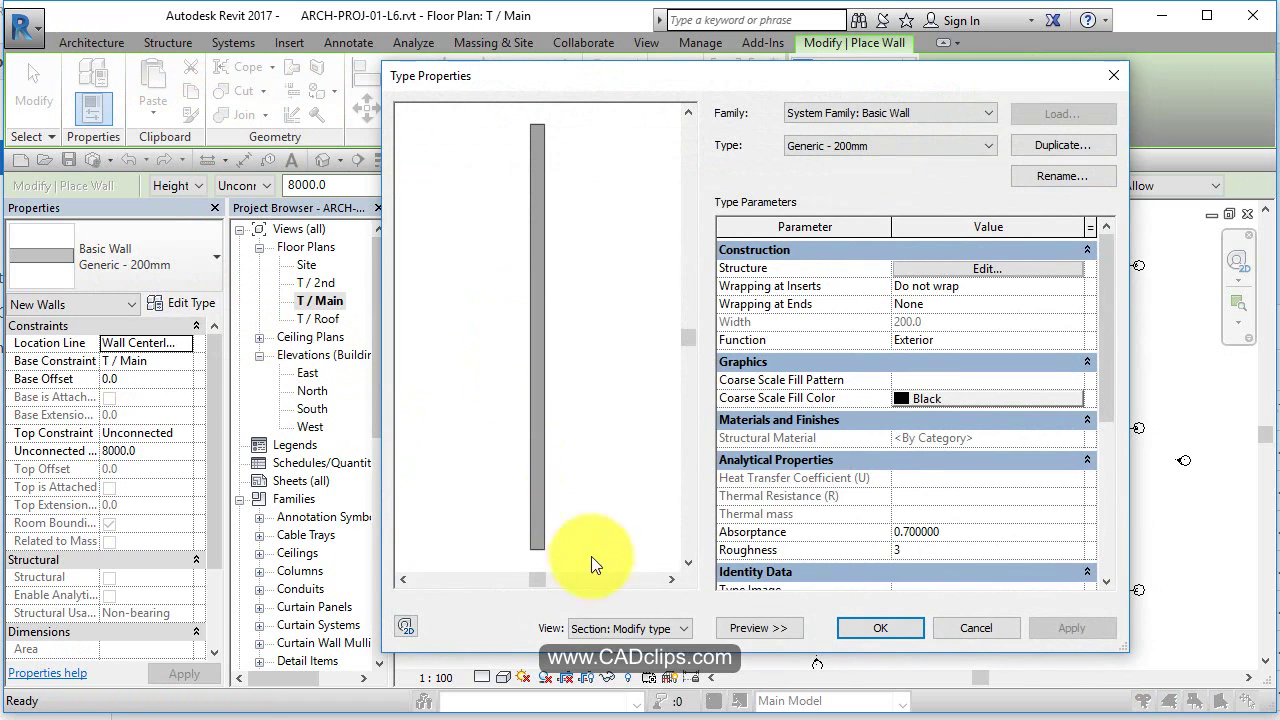
pyautogui.click(741, 631)
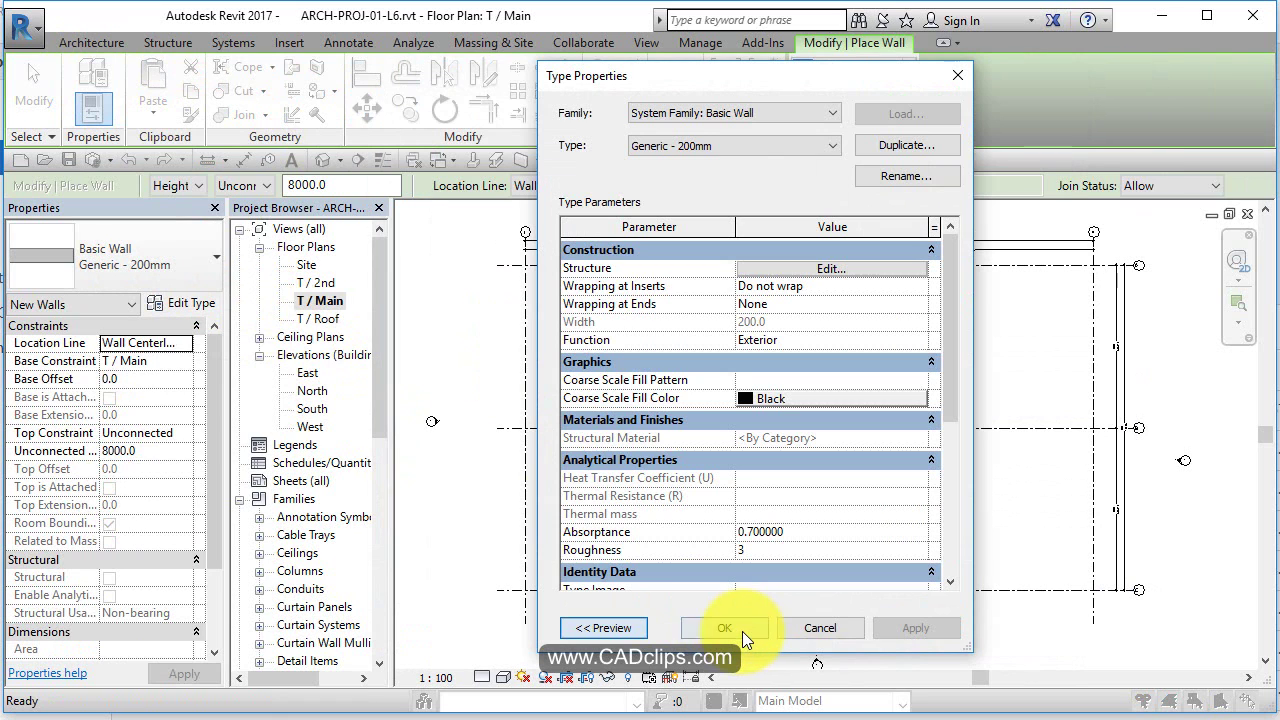
pyautogui.click(632, 697)
pyautogui.click(626, 629)
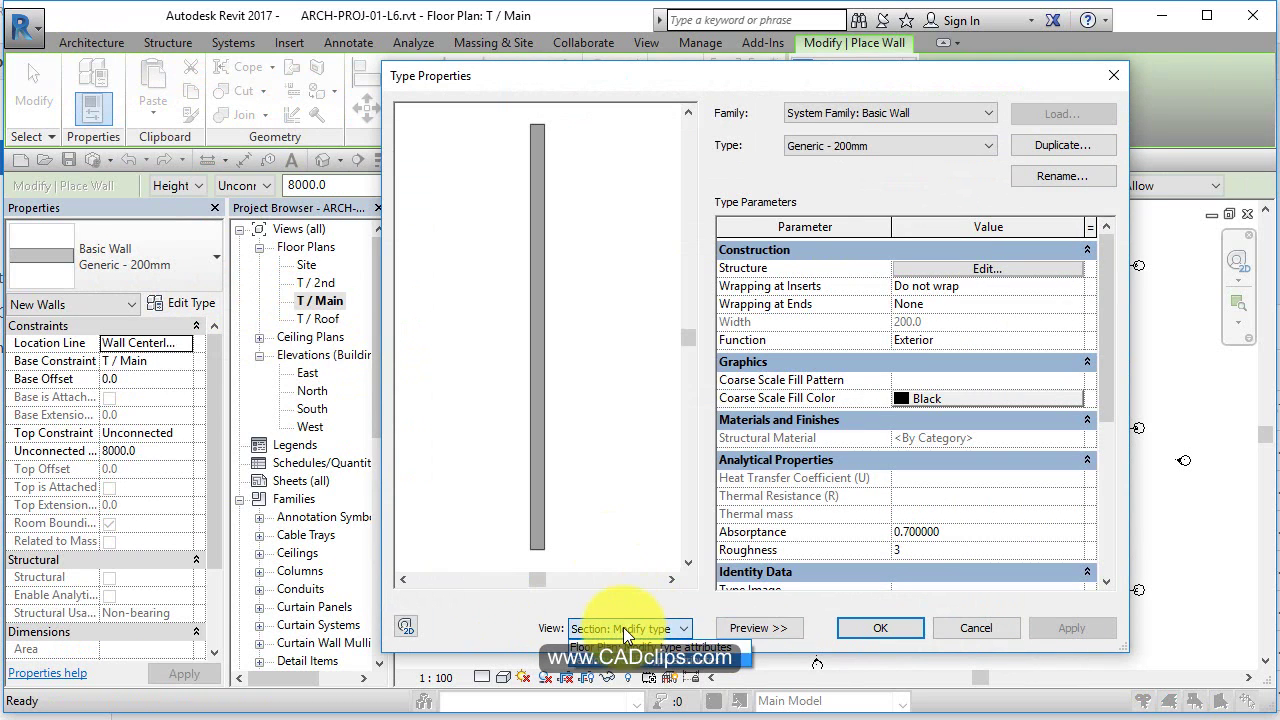
pyautogui.click(612, 628)
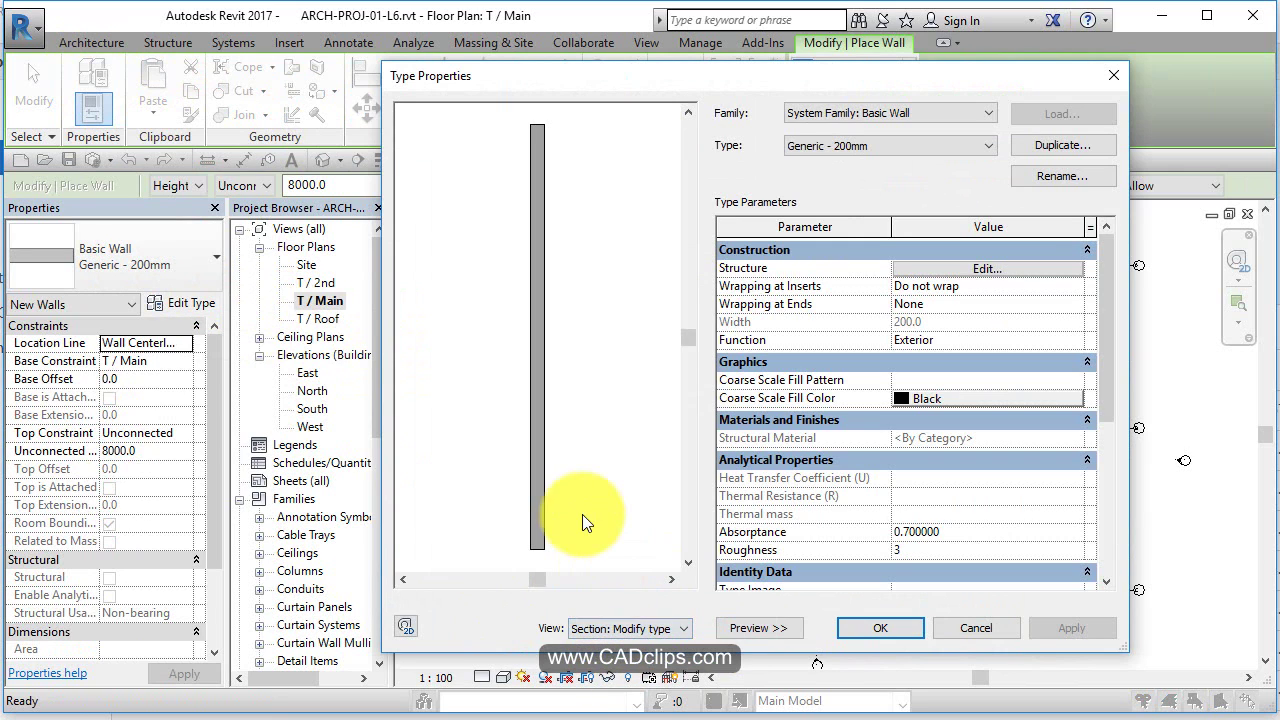
# Preview the Basic Wall types one by one, from CW 102-50-100p to Interior - 138mm Partition (1-hr).
pyautogui.click(913, 147)
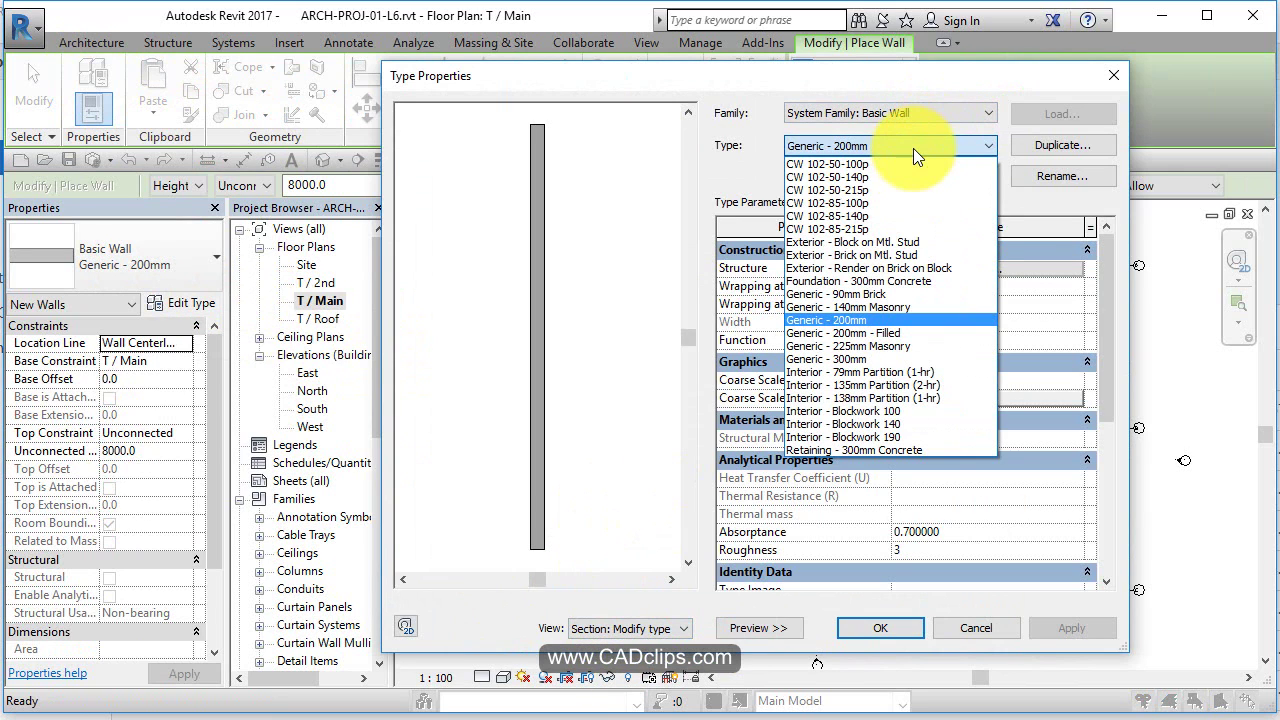
pyautogui.click(881, 164)
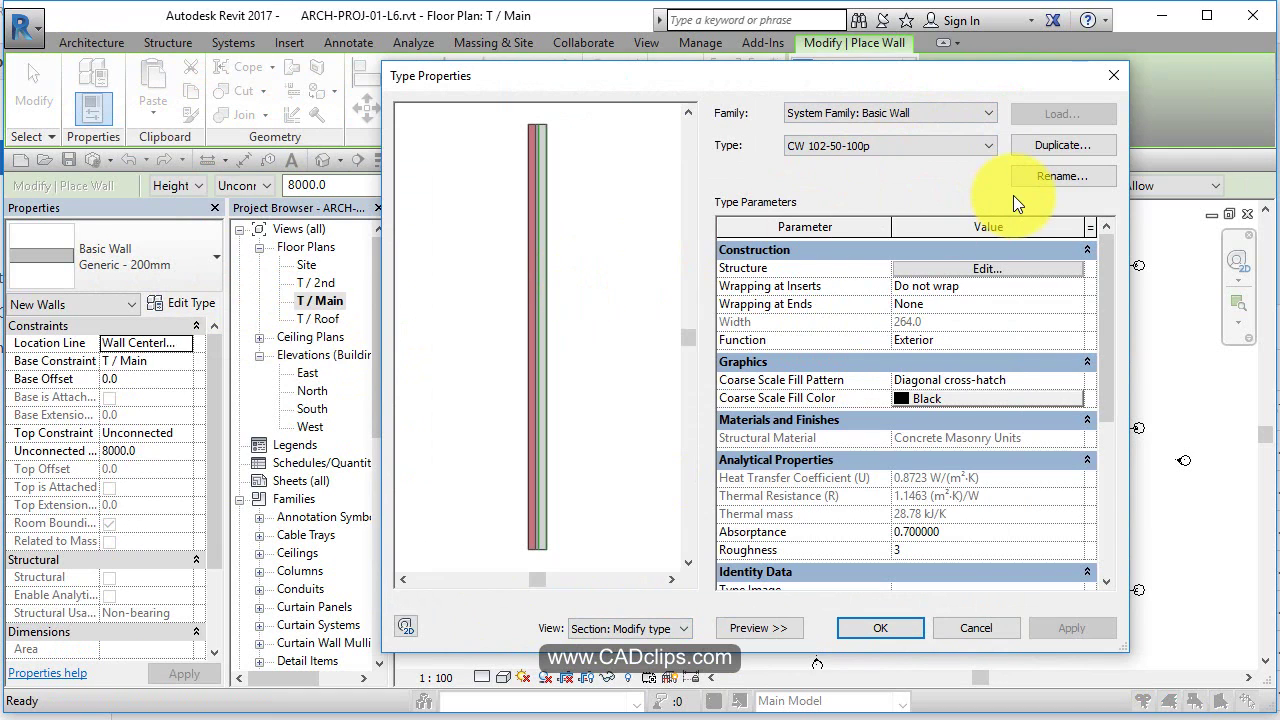
pyautogui.press('Down')
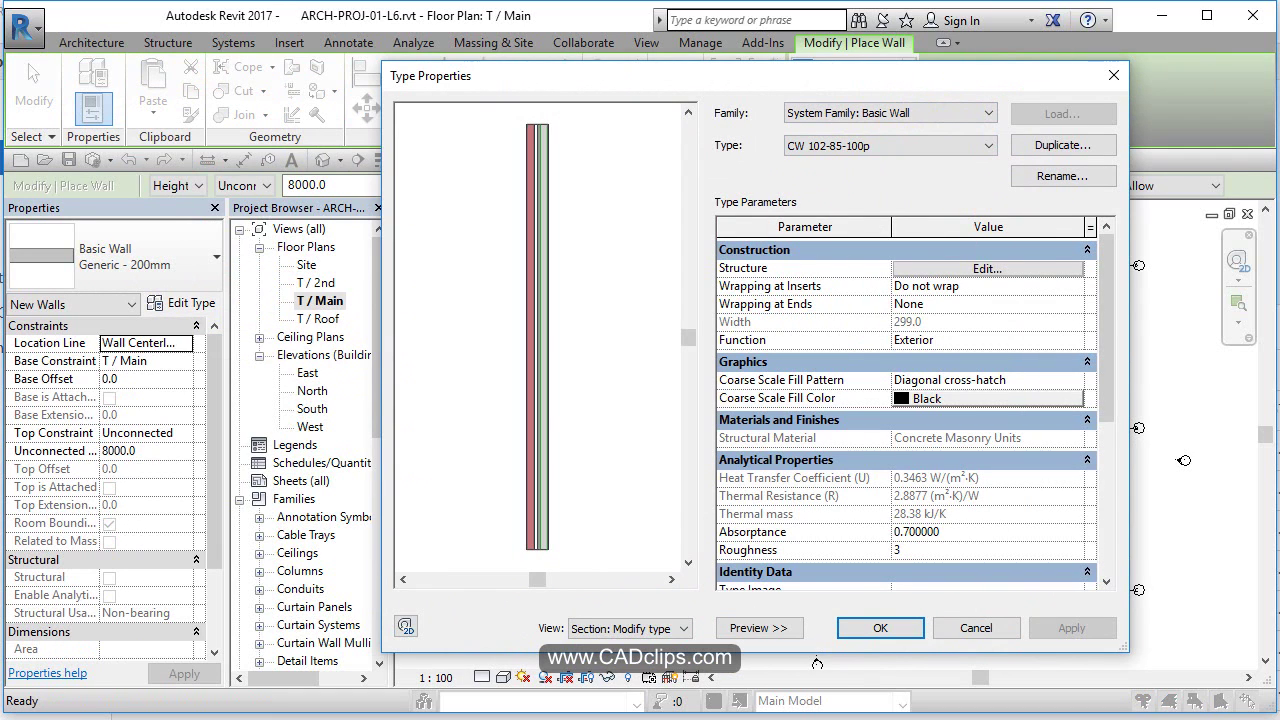
pyautogui.click(863, 148)
pyautogui.click(863, 148)
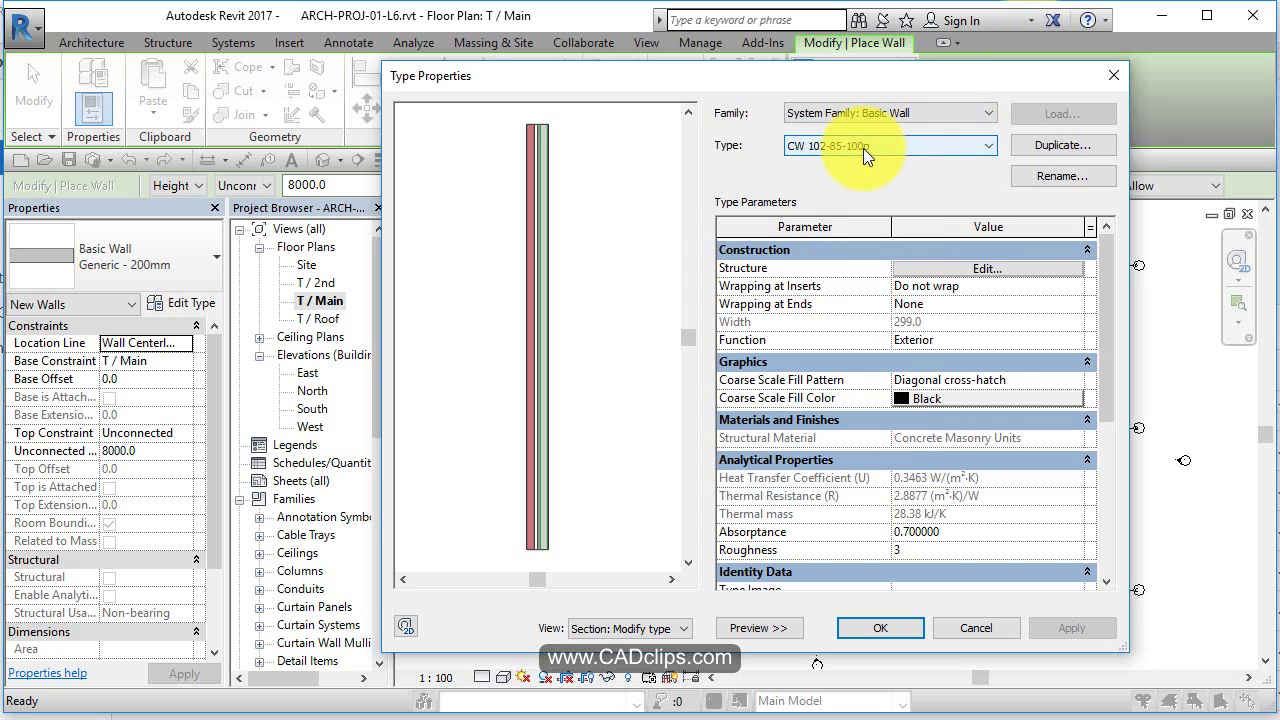
pyautogui.press('Down')
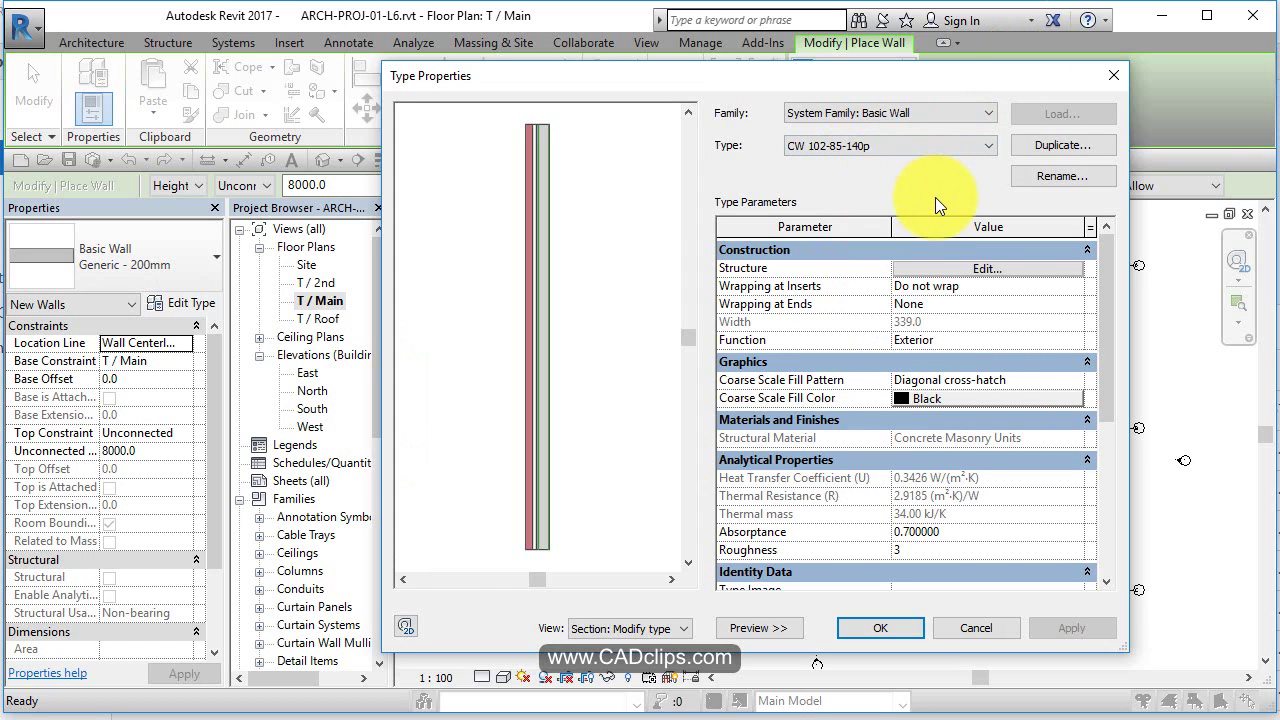
pyautogui.press('Down')
pyautogui.press('Down')
pyautogui.press('Down')
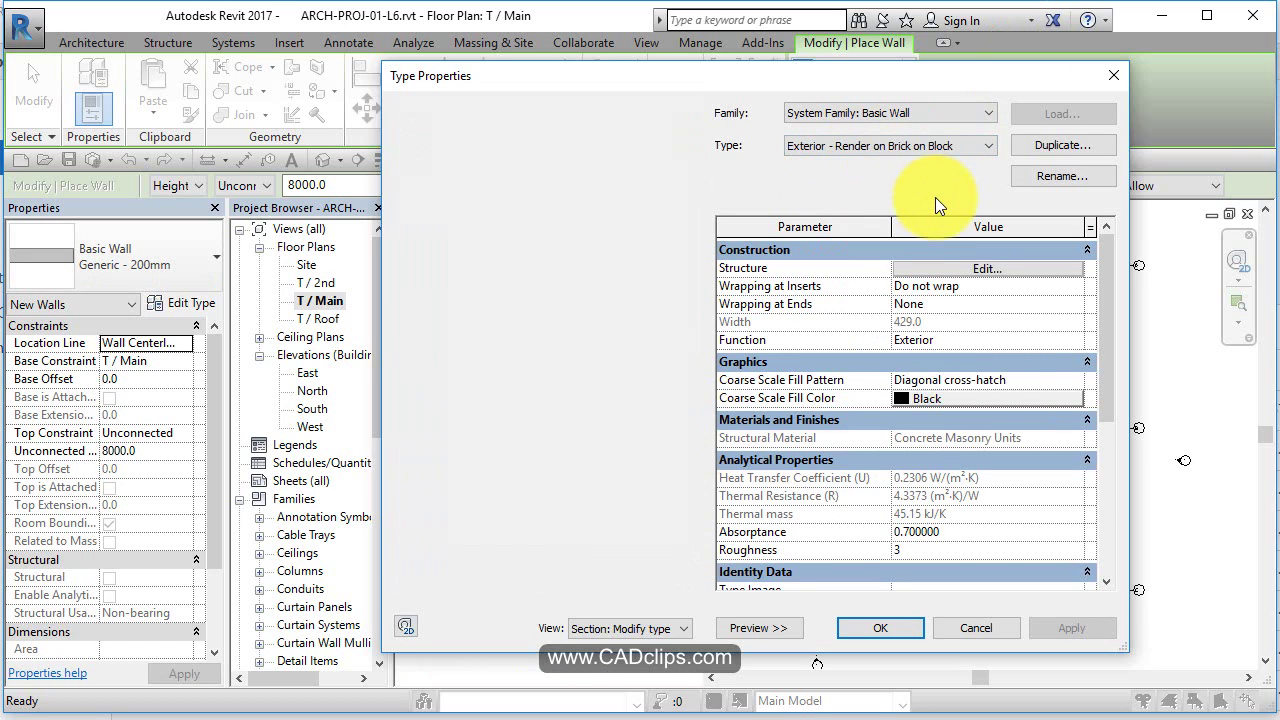
pyautogui.press('Down')
pyautogui.press('Down')
pyautogui.press('Down')
pyautogui.press('Down')
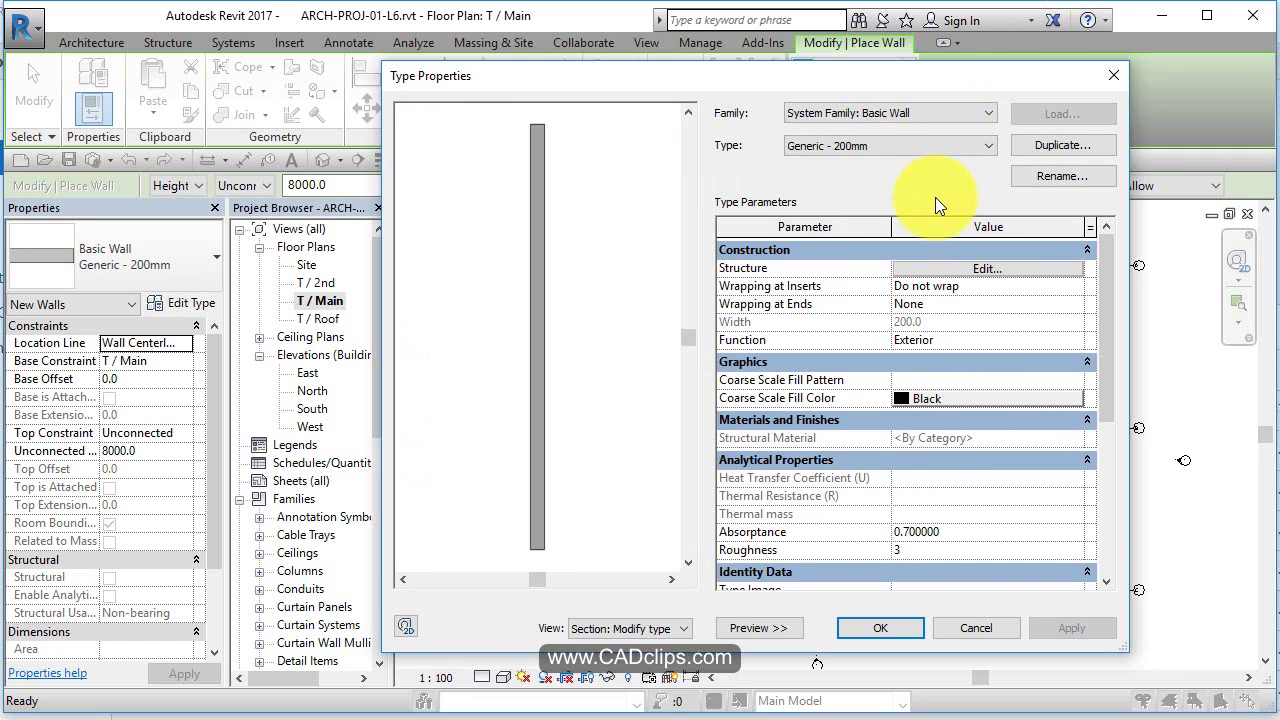
pyautogui.press('Down')
pyautogui.press('Down')
pyautogui.press('Down')
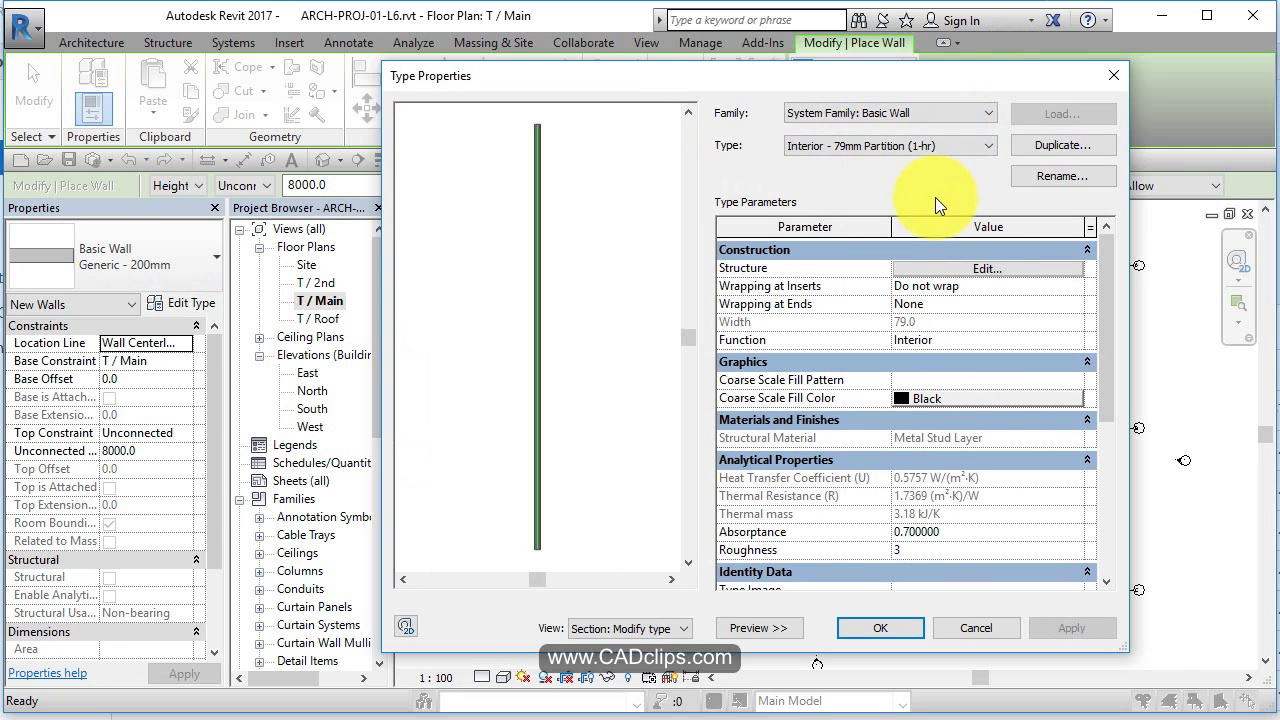
pyautogui.press('Down')
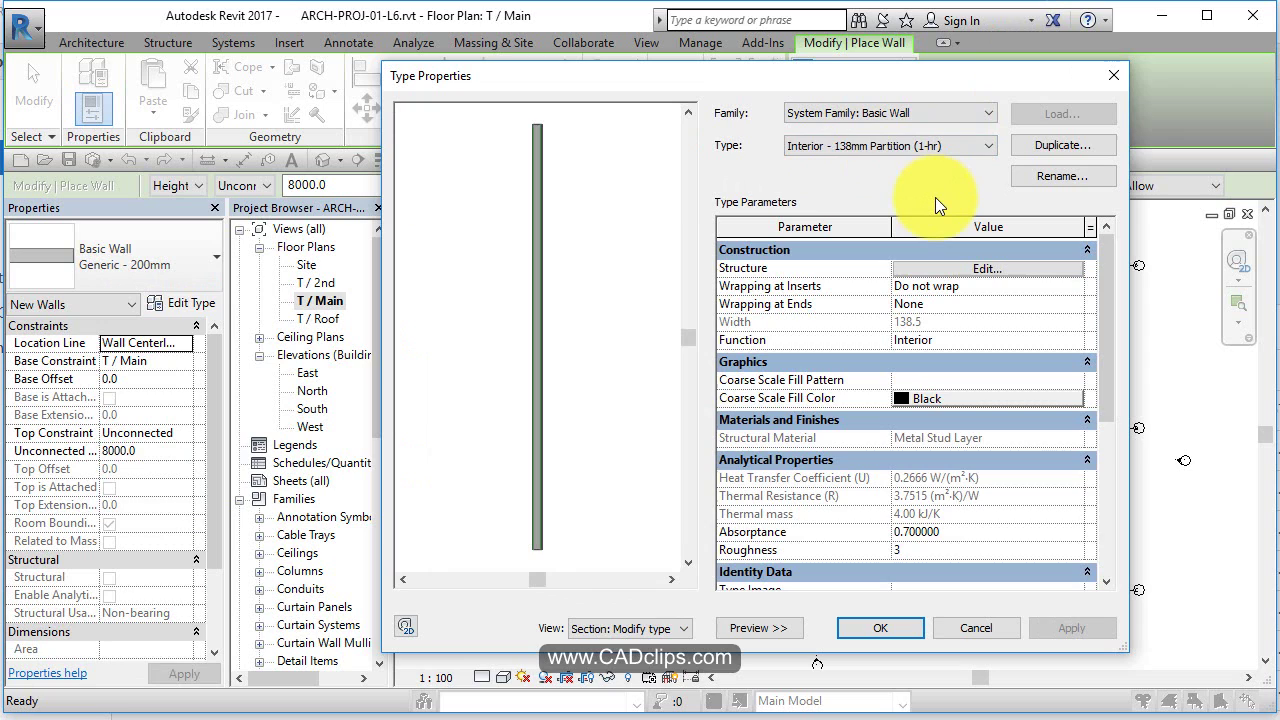
# Choose the Basic Wall type Exterior - Brick on Mtl. Stud.
pyautogui.press('Up')
pyautogui.press('Up')
pyautogui.press('Up')
pyautogui.press('Up')
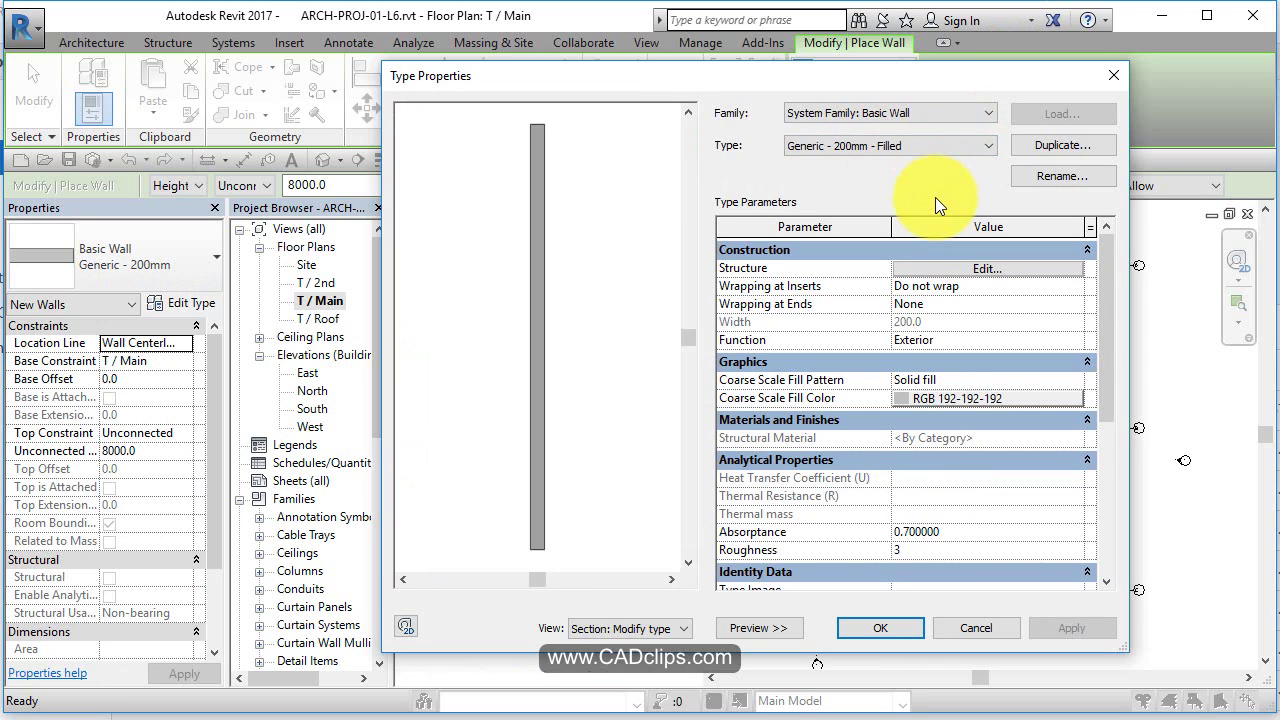
pyautogui.press('Up')
pyautogui.press('Up')
pyautogui.press('Up')
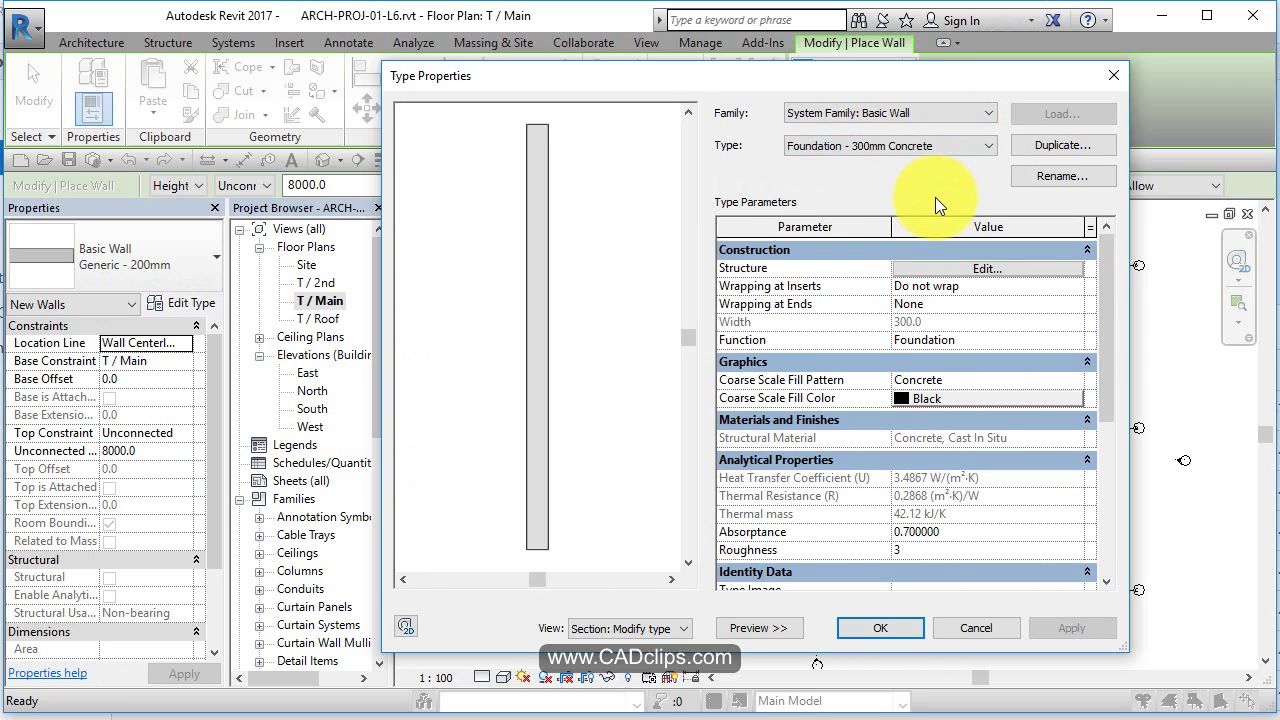
pyautogui.press('Up')
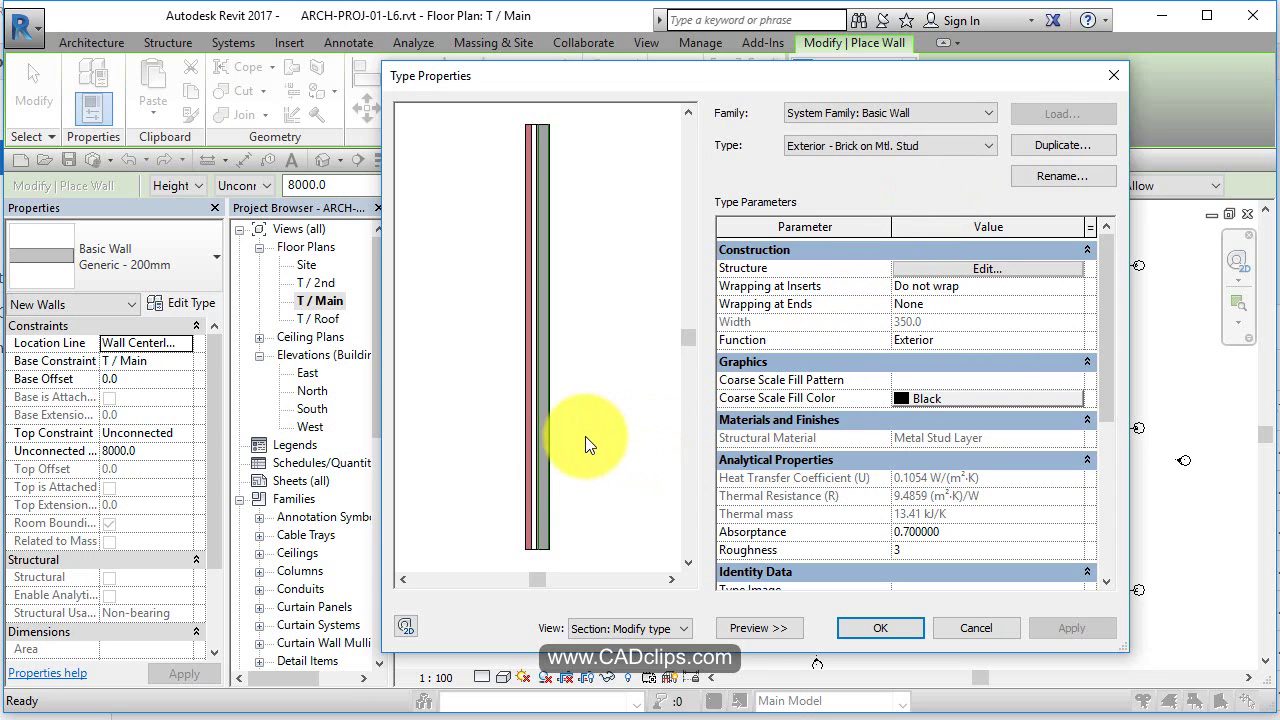
# Inspect the base of the wall section in the preview and open the wall type's structure for editing.
pyautogui.scroll(3, 529, 561)
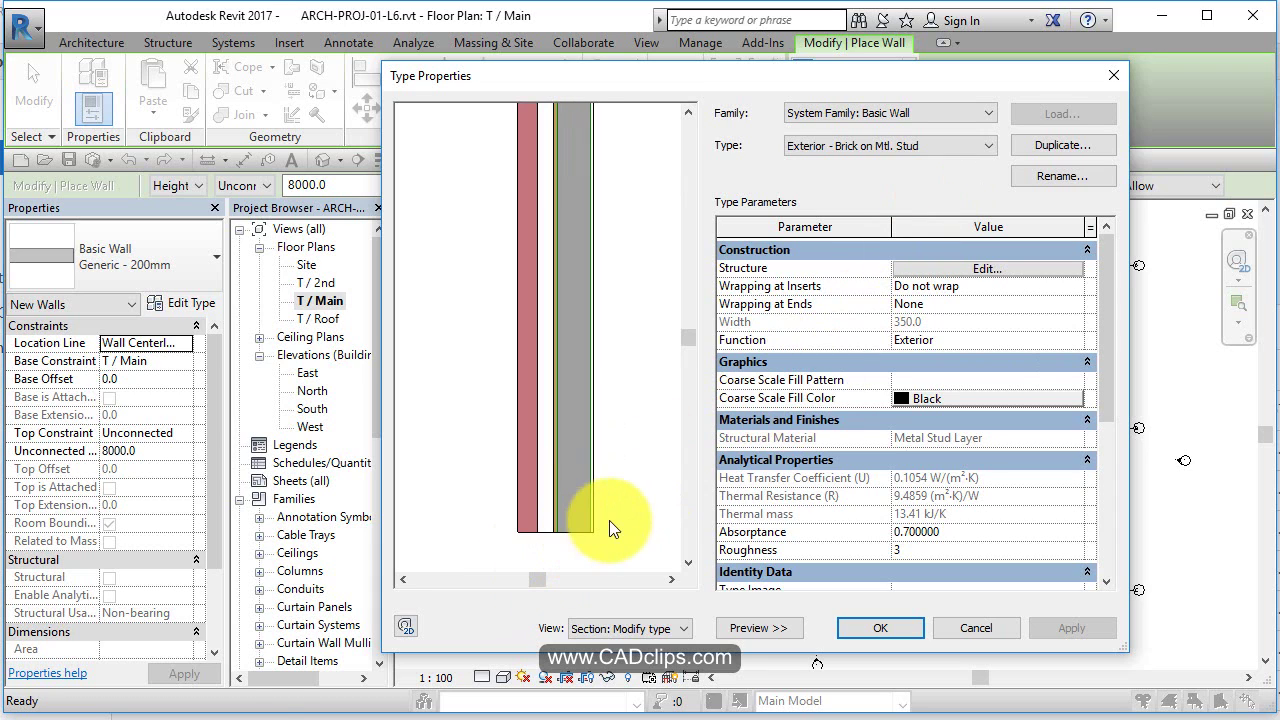
pyautogui.scroll(2, 609, 520)
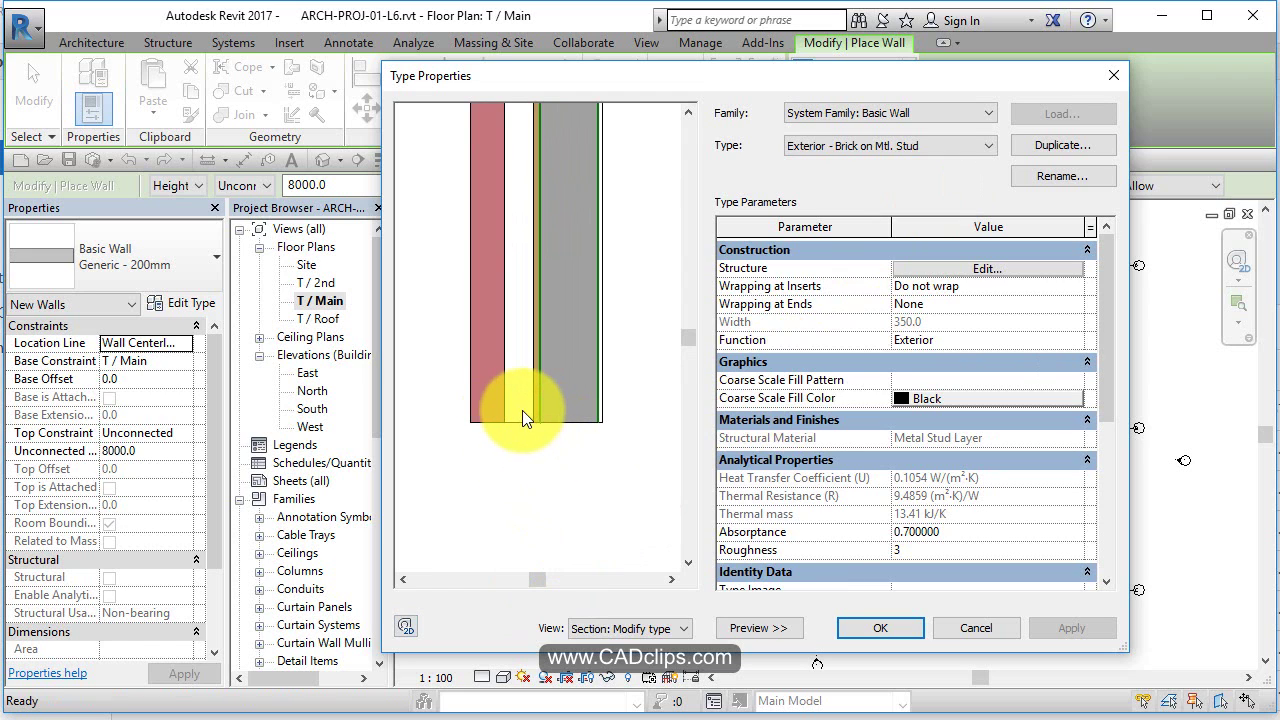
pyautogui.moveTo(522, 410); pyautogui.dragTo(525, 443, button='middle')
pyautogui.click(935, 266)
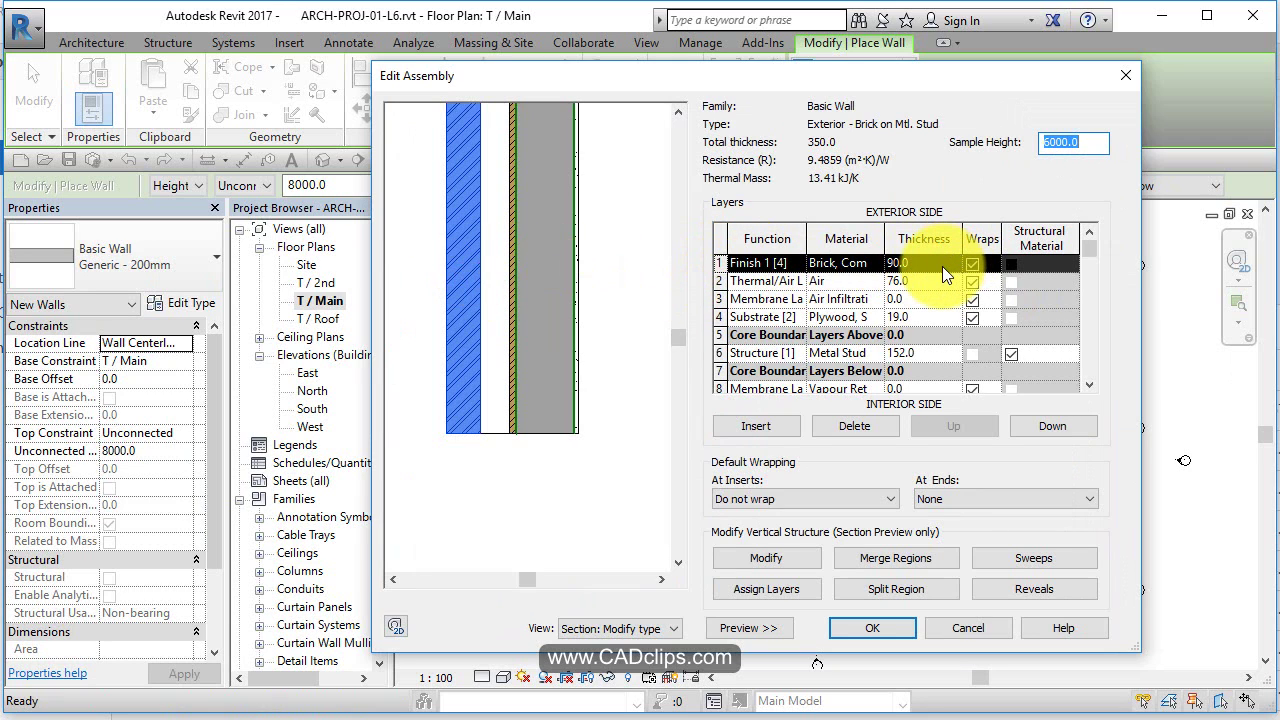
# Examine the wall assembly layer by layer, from the air layer behind the brick to the interior gypsum finish.
pyautogui.click(722, 281)
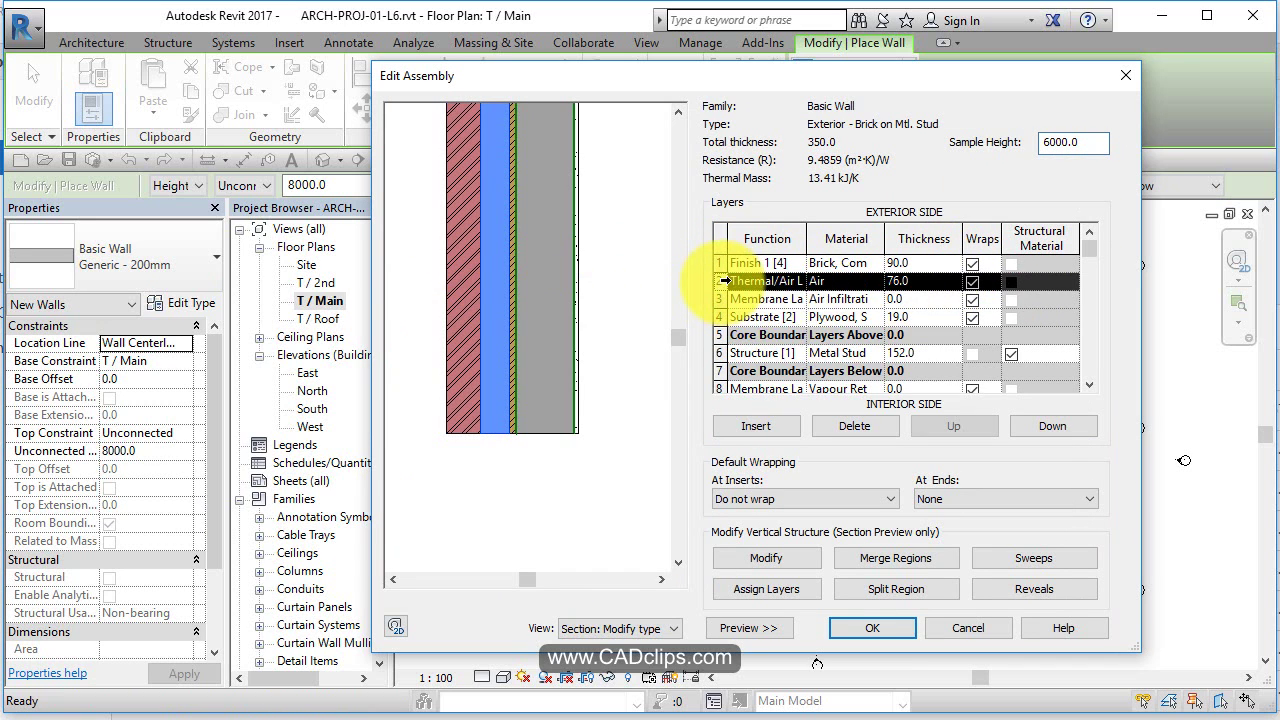
pyautogui.click(720, 298)
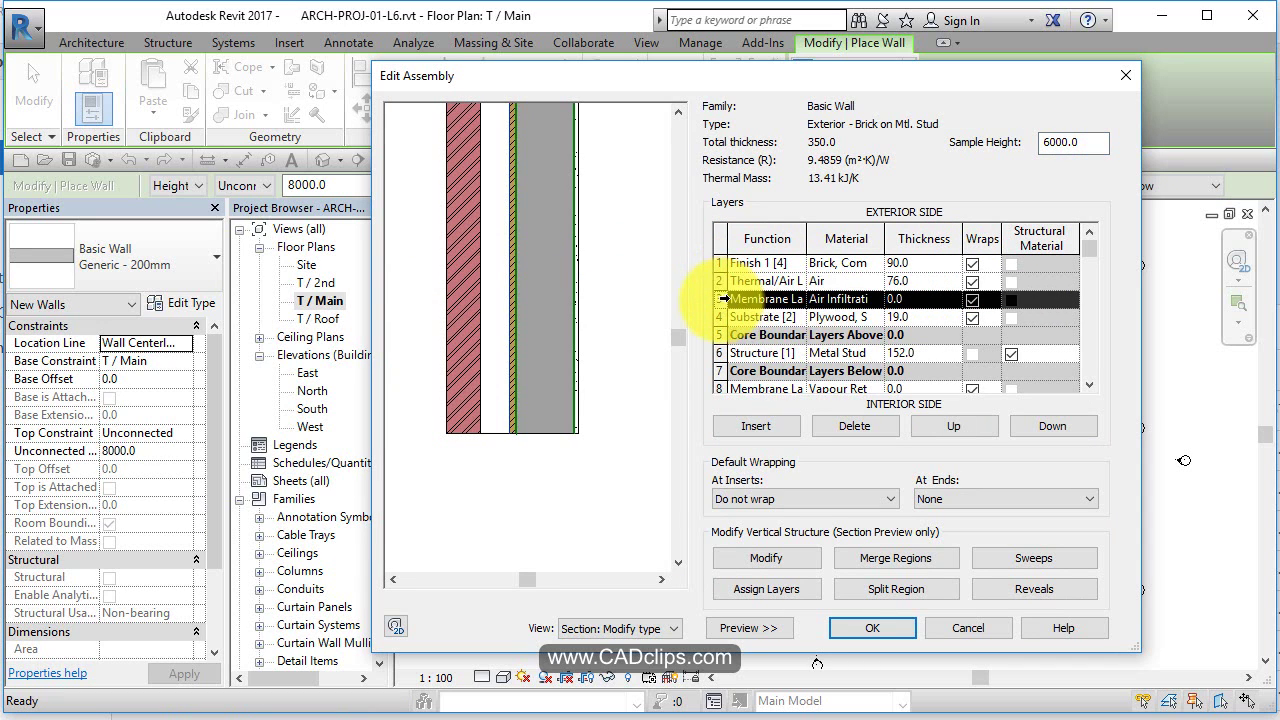
pyautogui.click(722, 317)
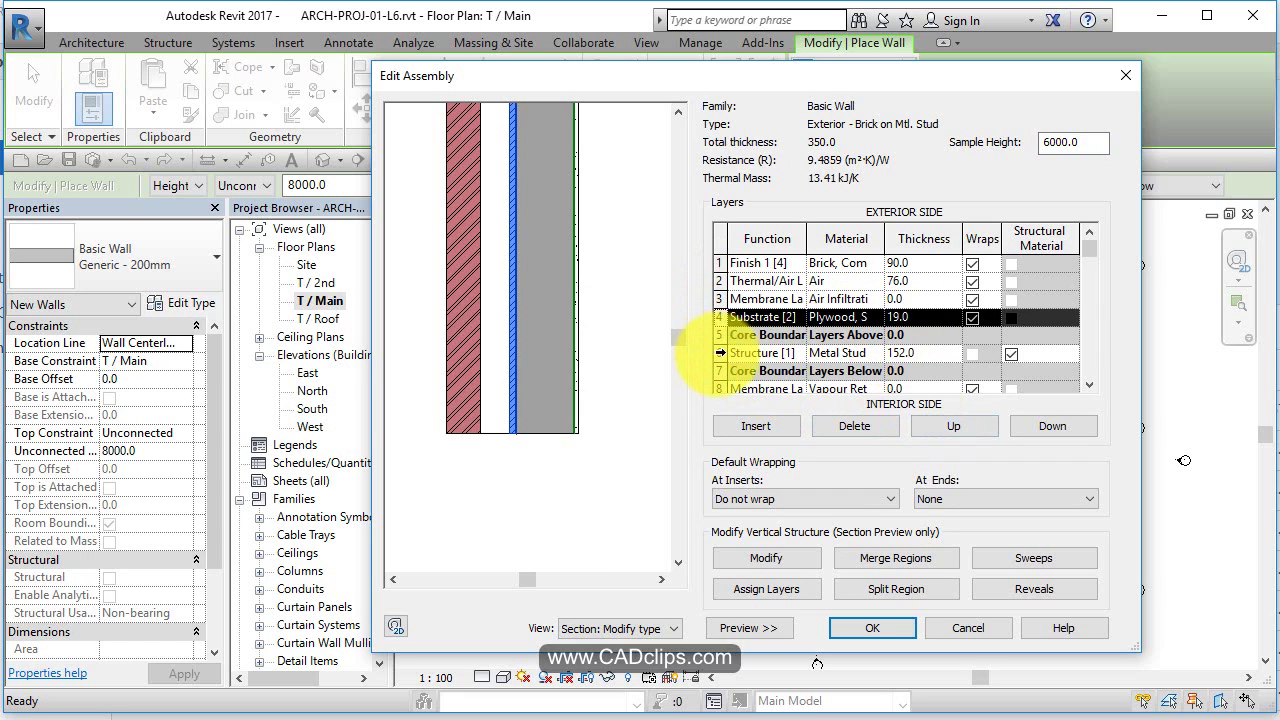
pyautogui.click(720, 353)
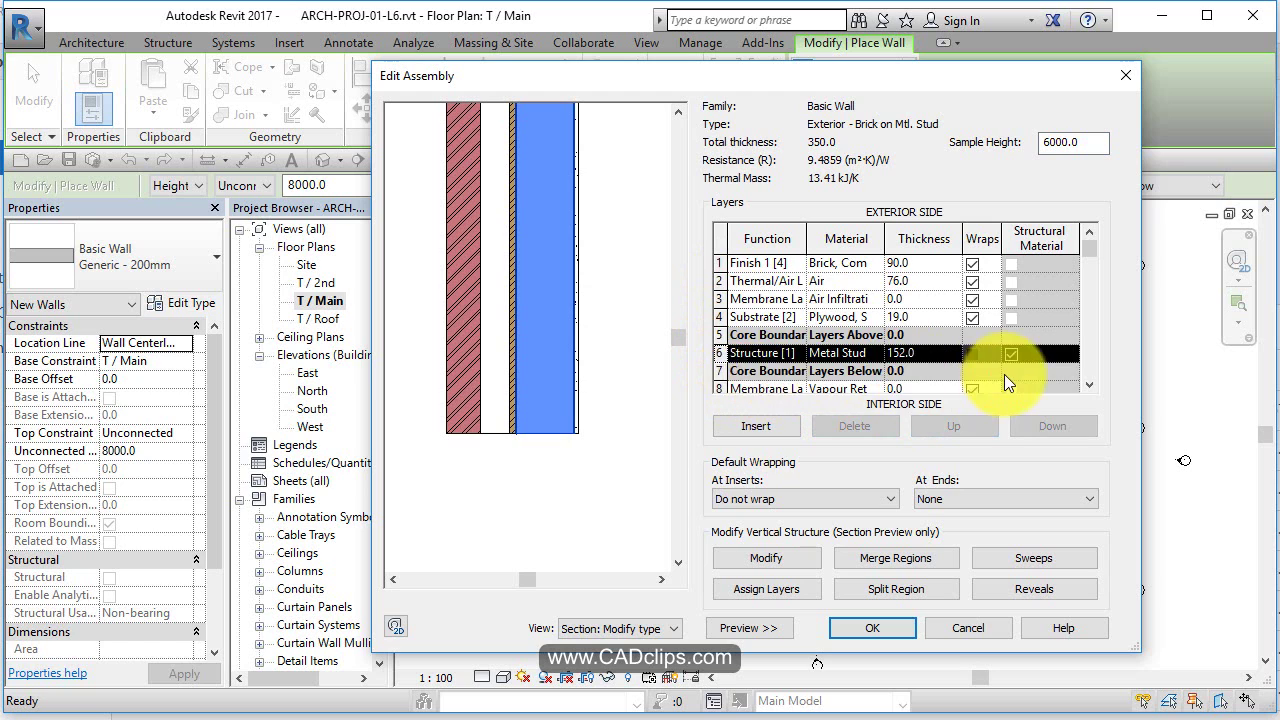
pyautogui.scroll(-1, 1004, 374)
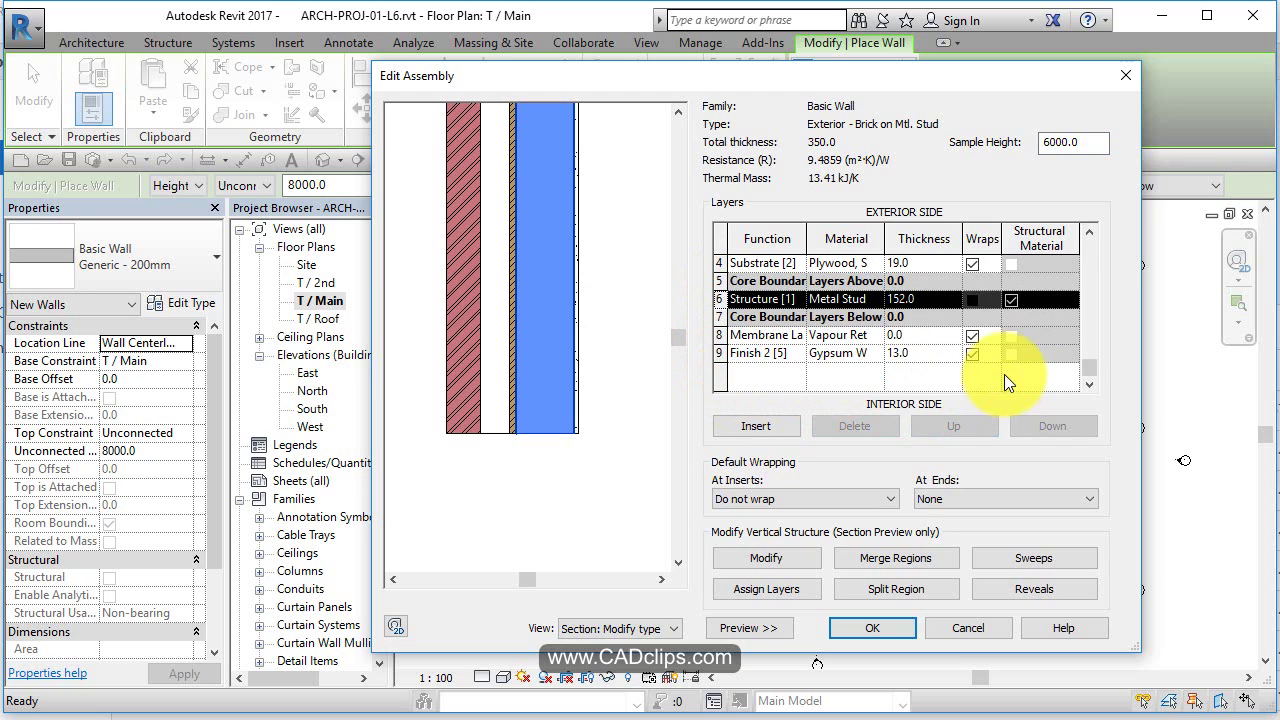
pyautogui.click(727, 335)
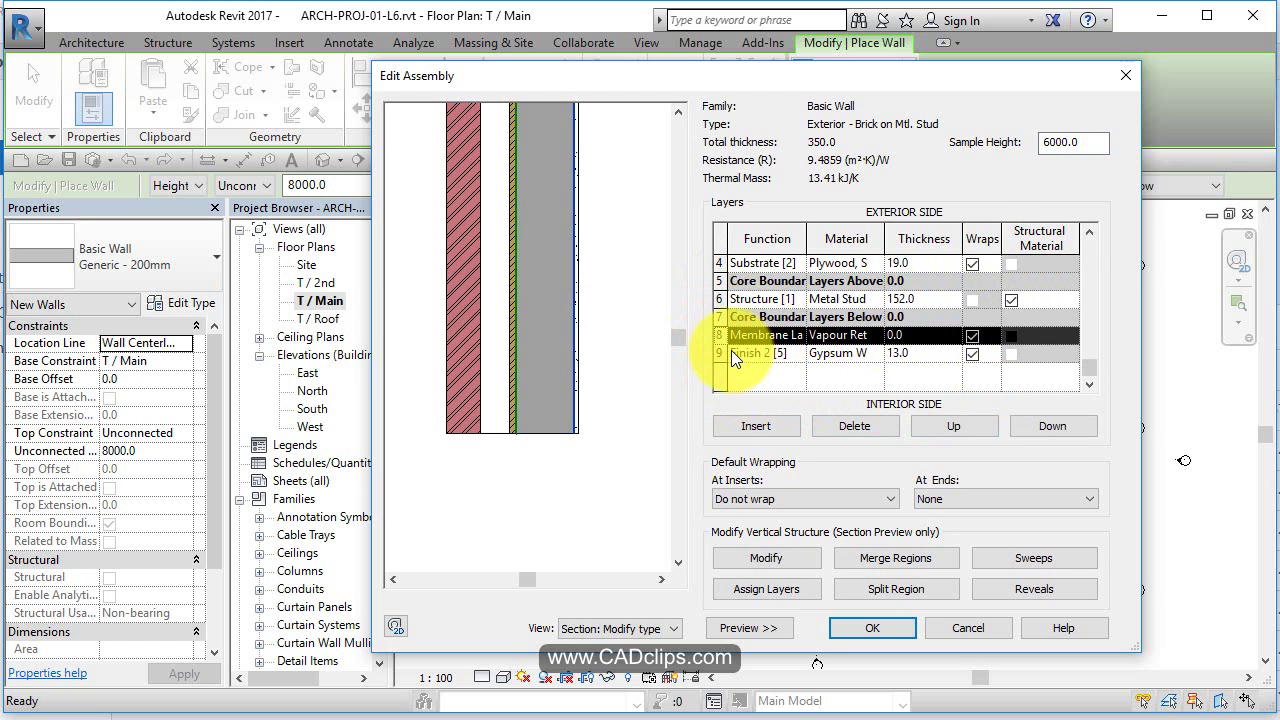
pyautogui.click(733, 353)
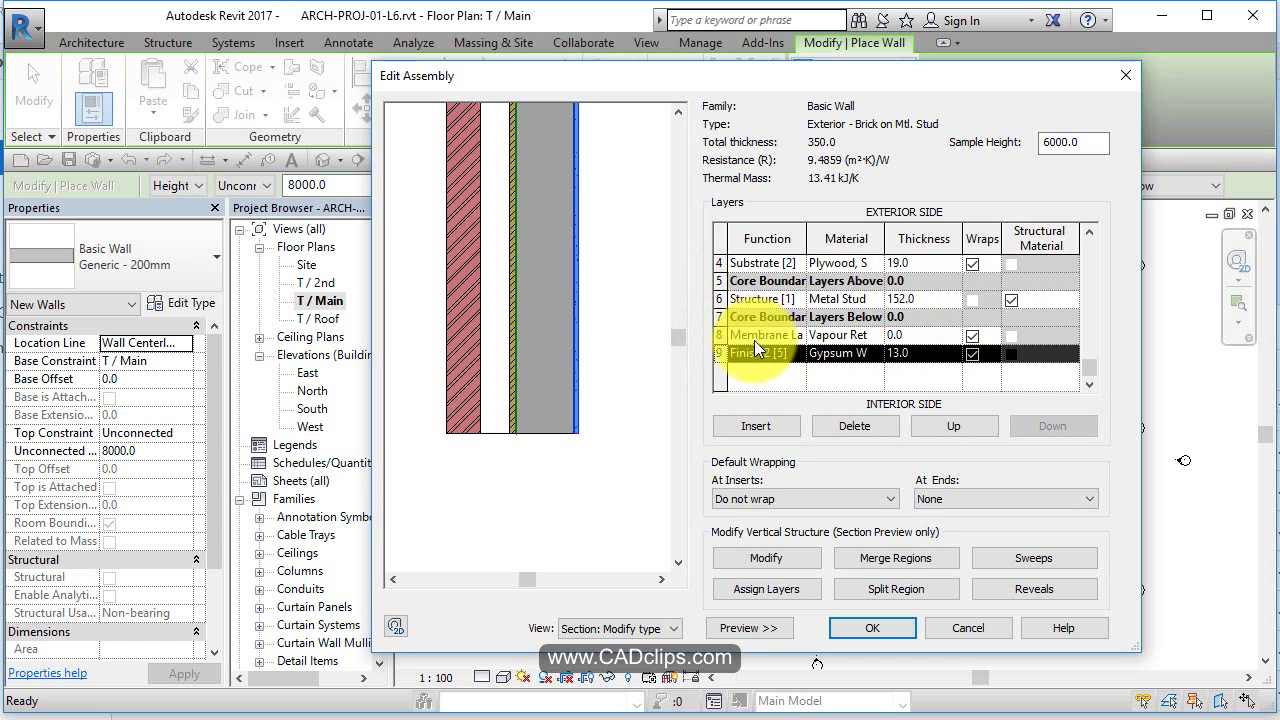
# Go back through the layers towards the exterior side, ending on the plywood substrate layer.
pyautogui.press('Up')
pyautogui.press('Up')
pyautogui.press('Up')
pyautogui.press('Up')
pyautogui.press('Up')
pyautogui.press('Up')
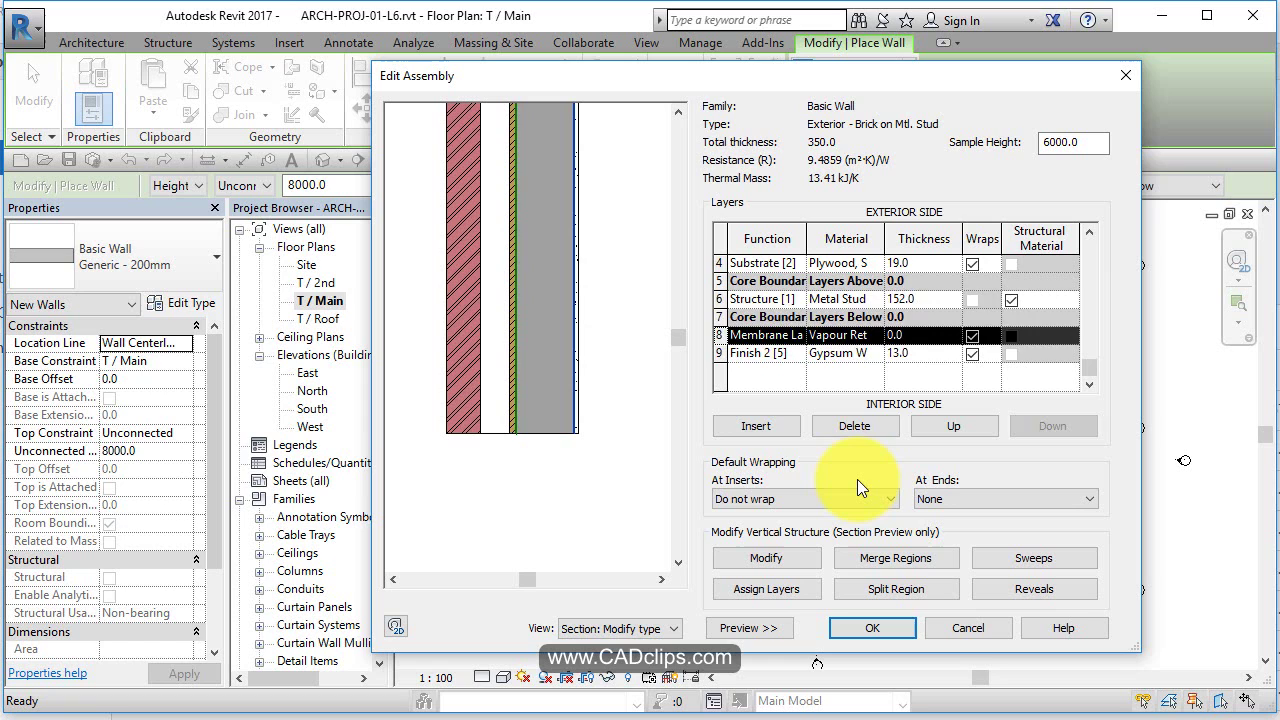
pyautogui.press('Up')
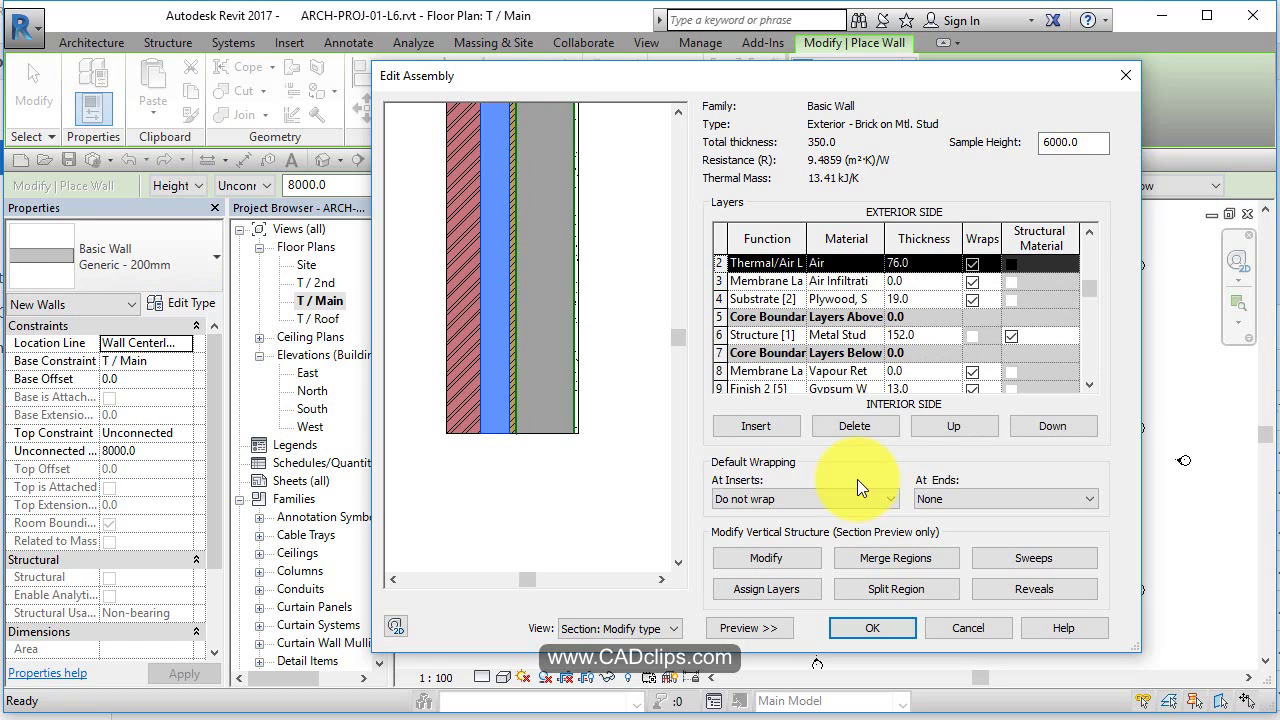
pyautogui.press('Down')
pyautogui.press('Down')
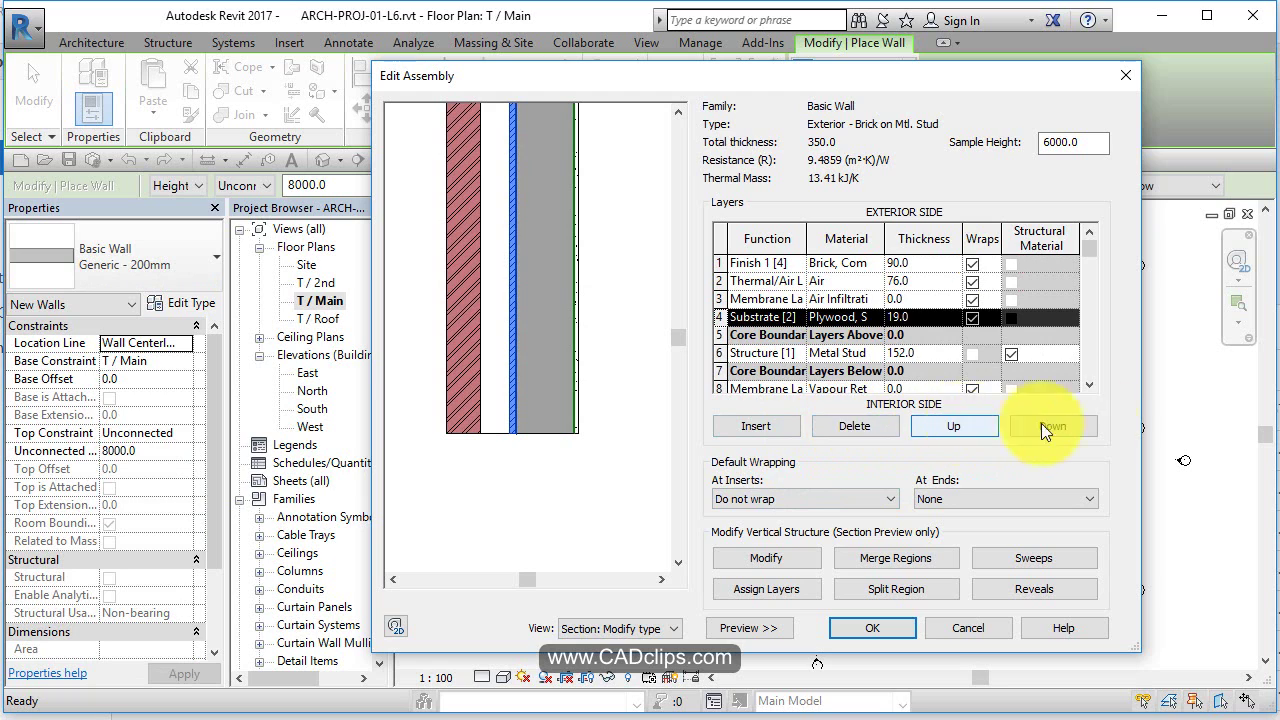
# Check the thickness of the brick finish layer and accept the wall structure and the chosen wall type.
pyautogui.click(920, 262)
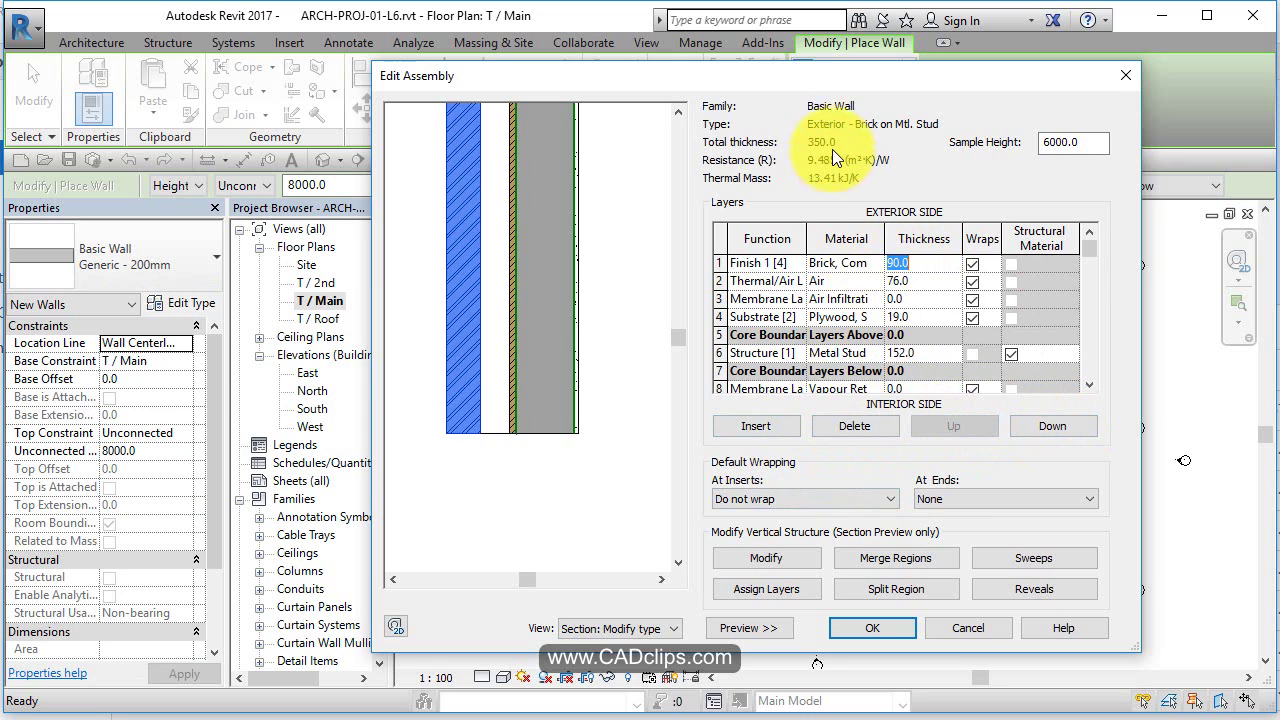
pyautogui.click(847, 628)
pyautogui.click(850, 630)
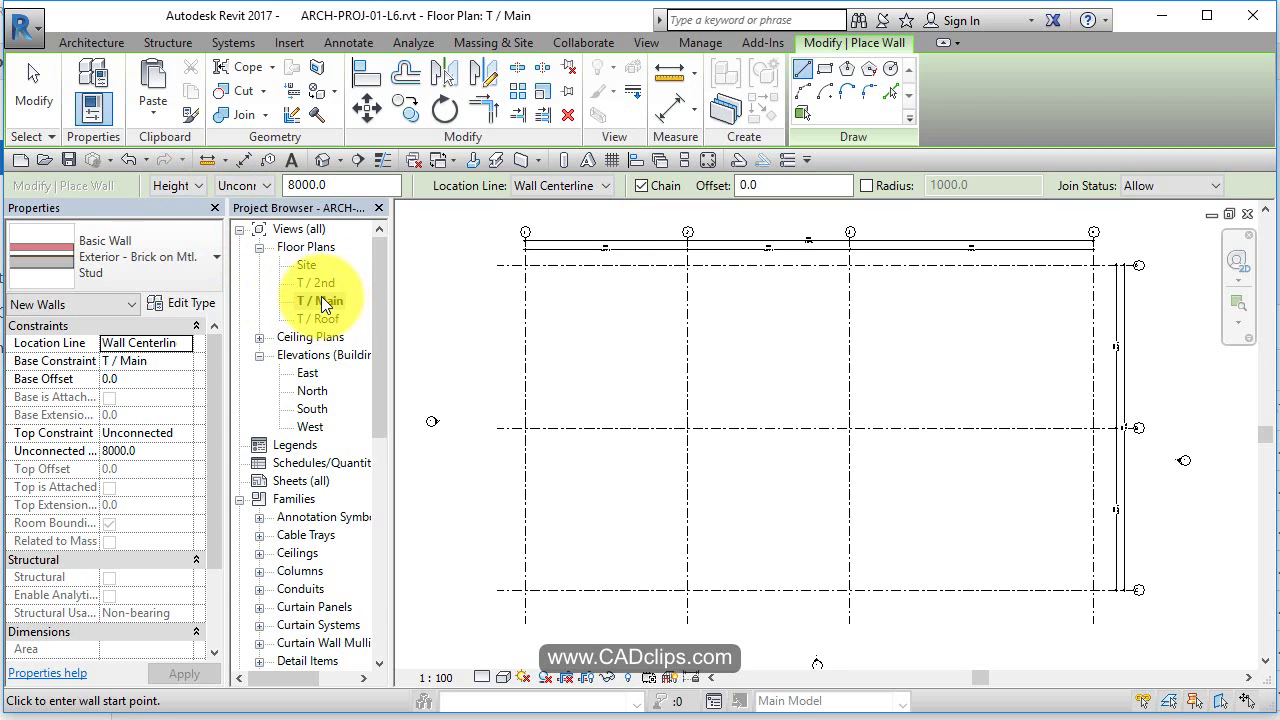
# Set the new walls' height up to level T / 2nd, with location line Finish Face: Exterior and an offset of 25.
pyautogui.click(262, 193)
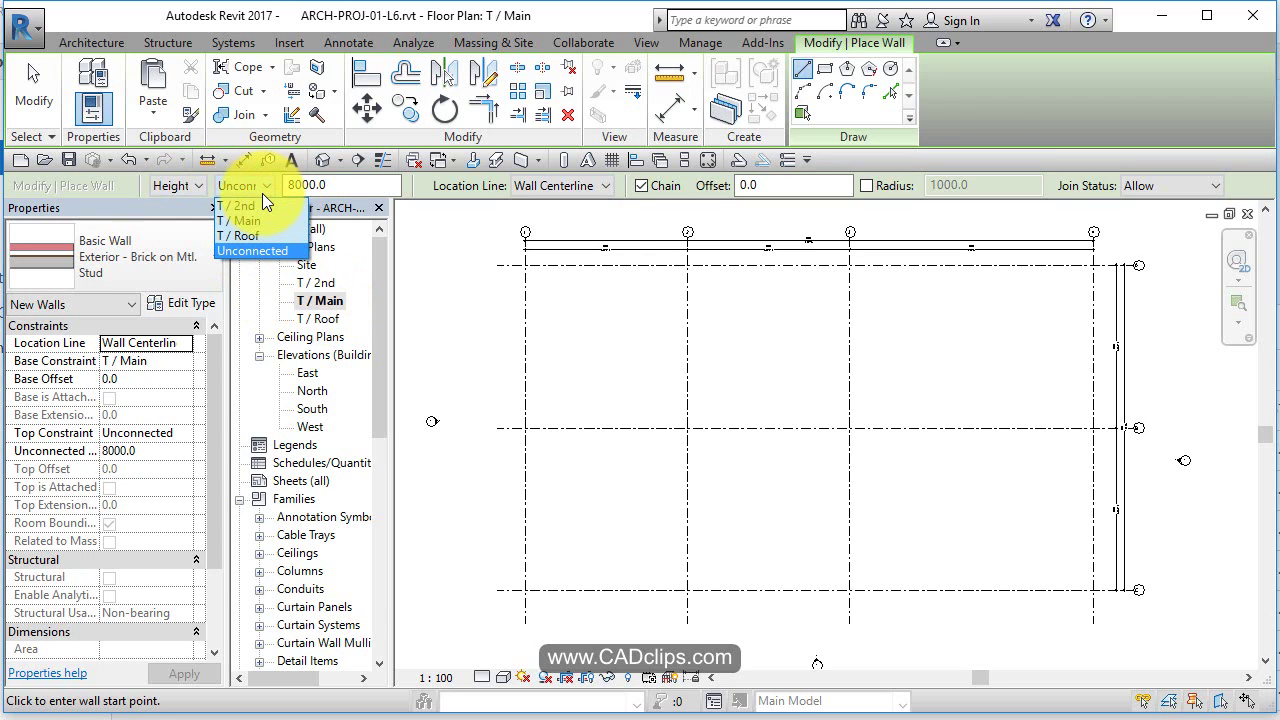
pyautogui.click(257, 203)
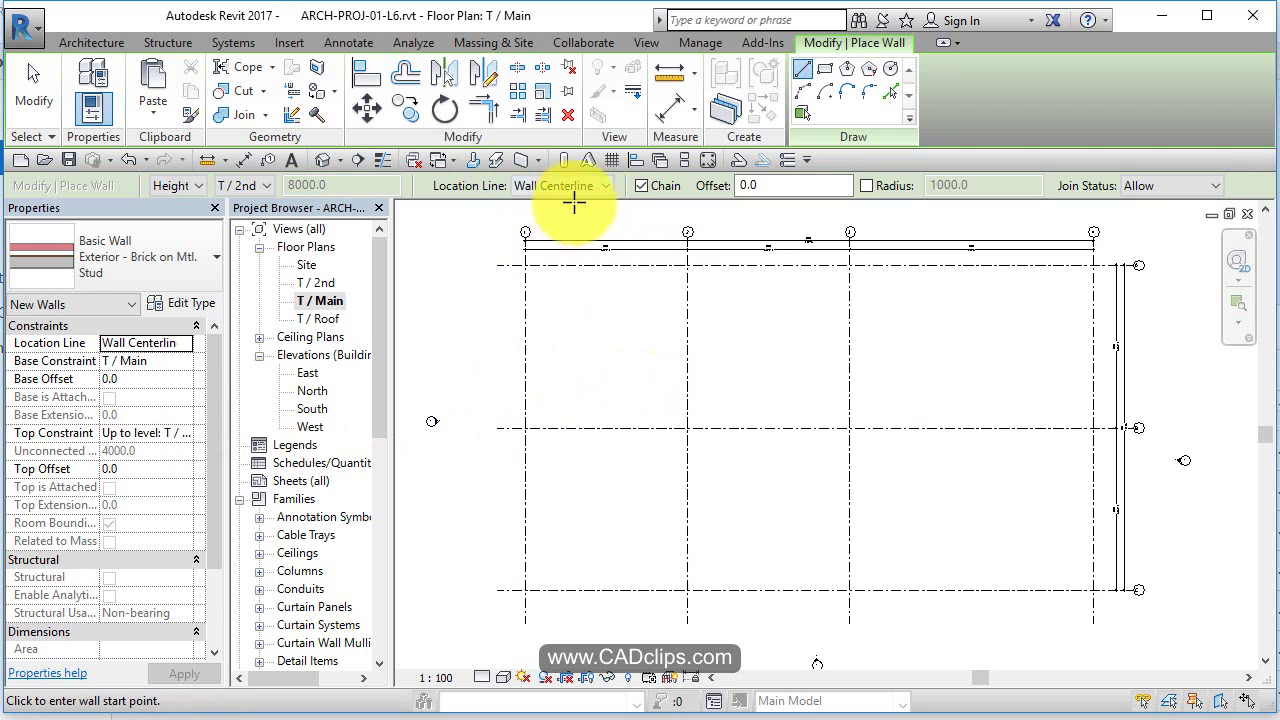
pyautogui.click(606, 185)
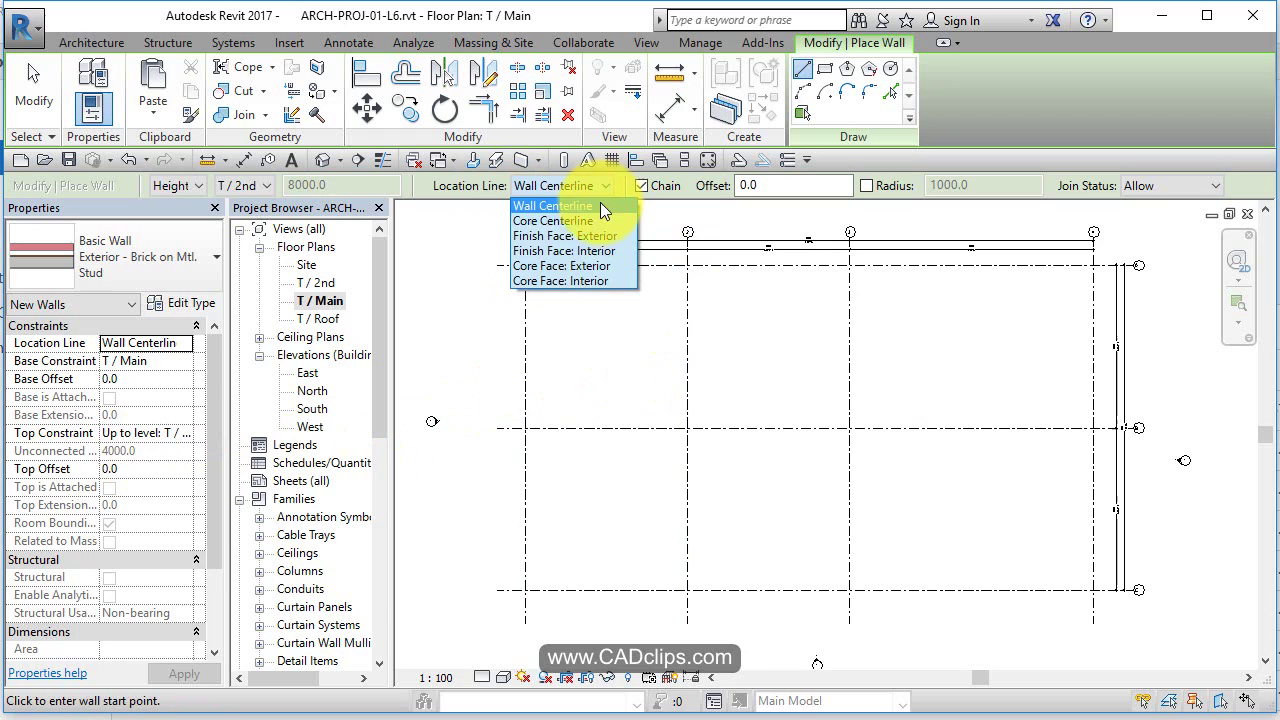
pyautogui.click(587, 236)
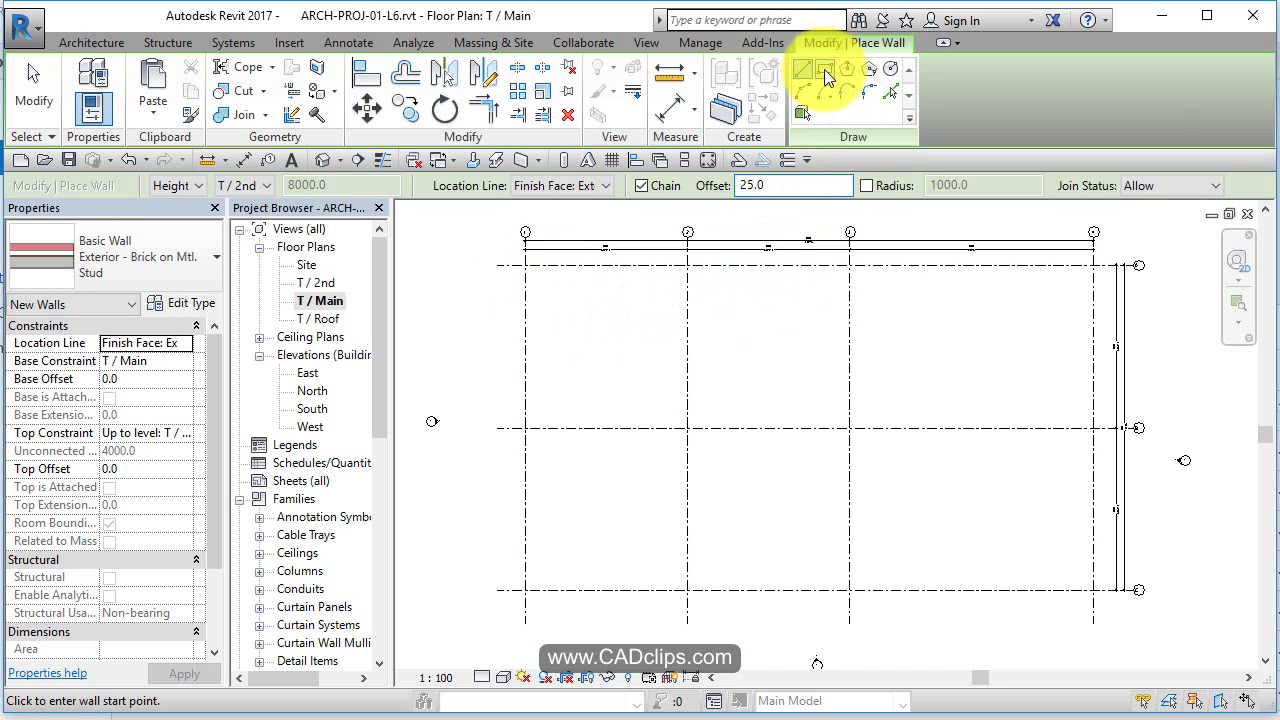
# Draw a rectangle of exterior walls from the intersection of grids 1 and A to the intersection of grids 3 and C.
pyautogui.click(825, 73)
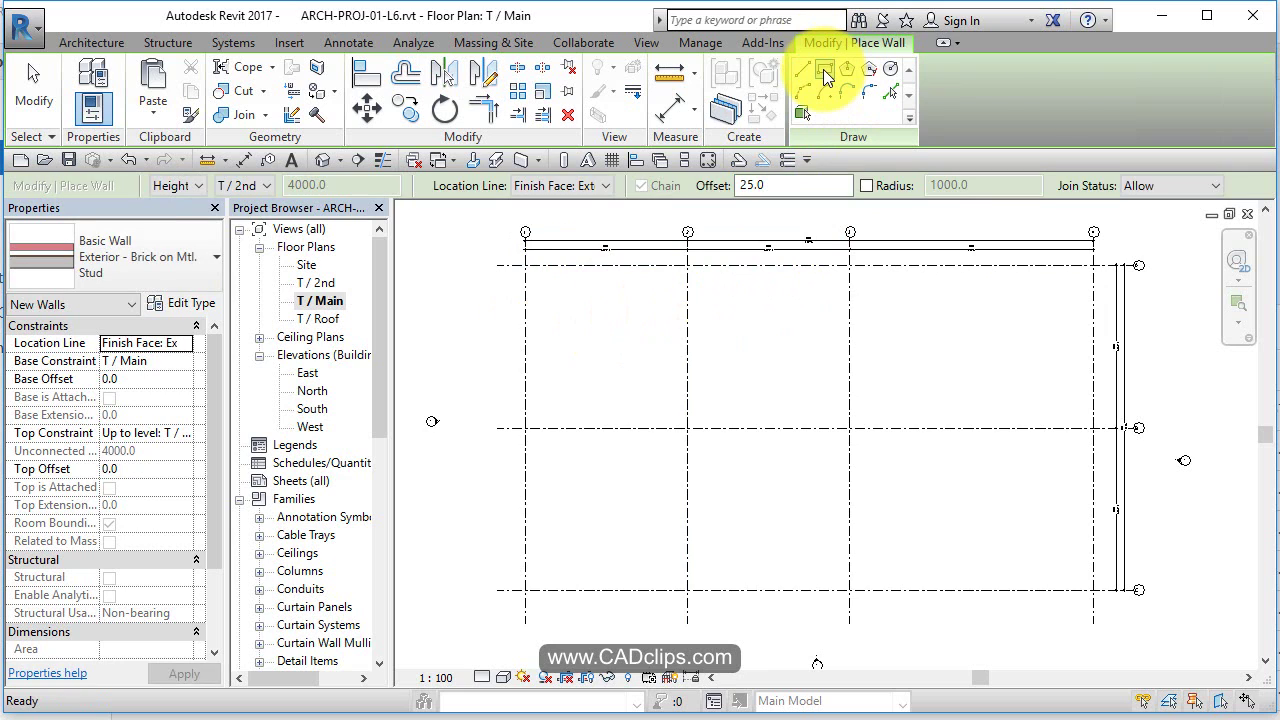
pyautogui.click(526, 267)
pyautogui.scroll(3, 520, 268)
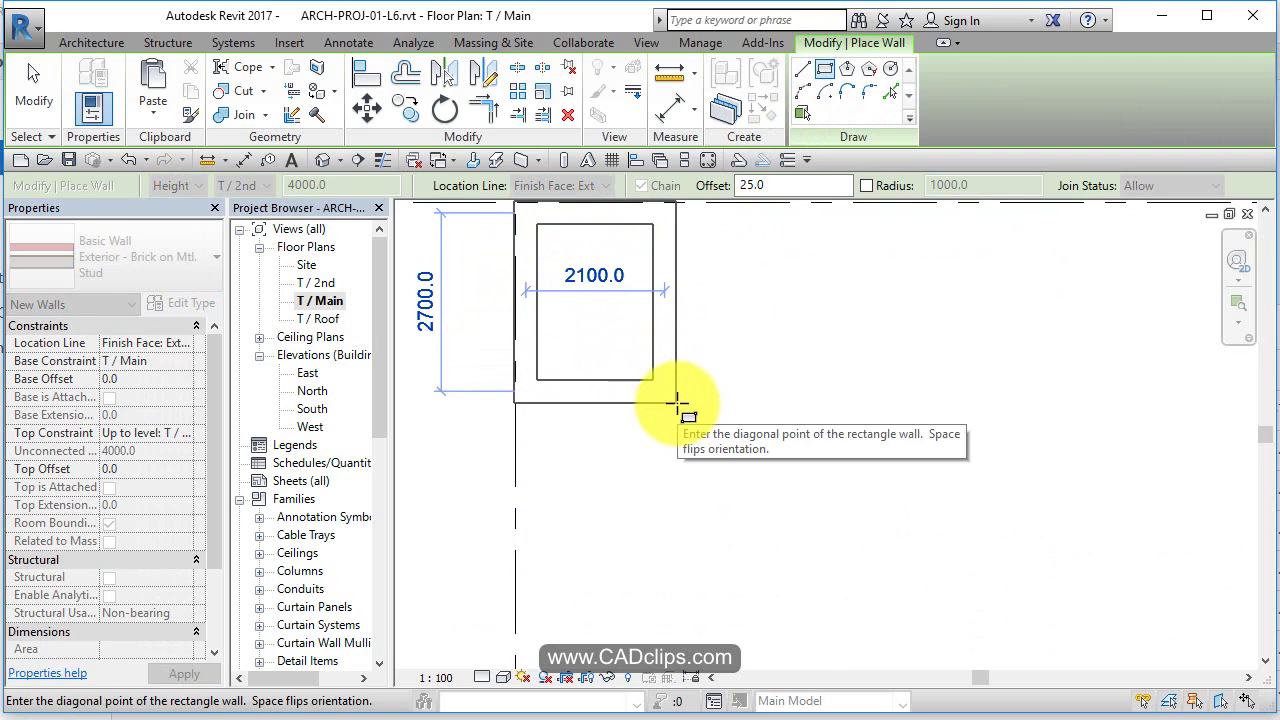
pyautogui.scroll(-2, 677, 404)
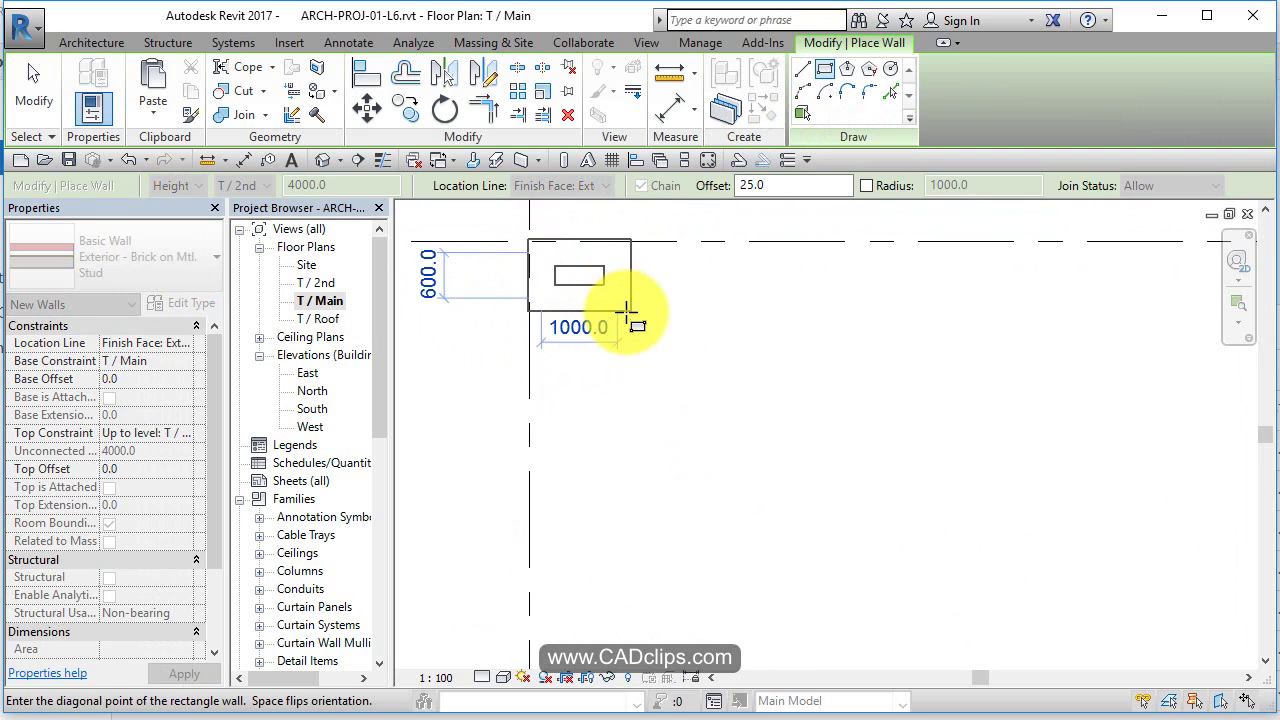
pyautogui.scroll(1, 625, 312)
pyautogui.scroll(-2, 625, 312)
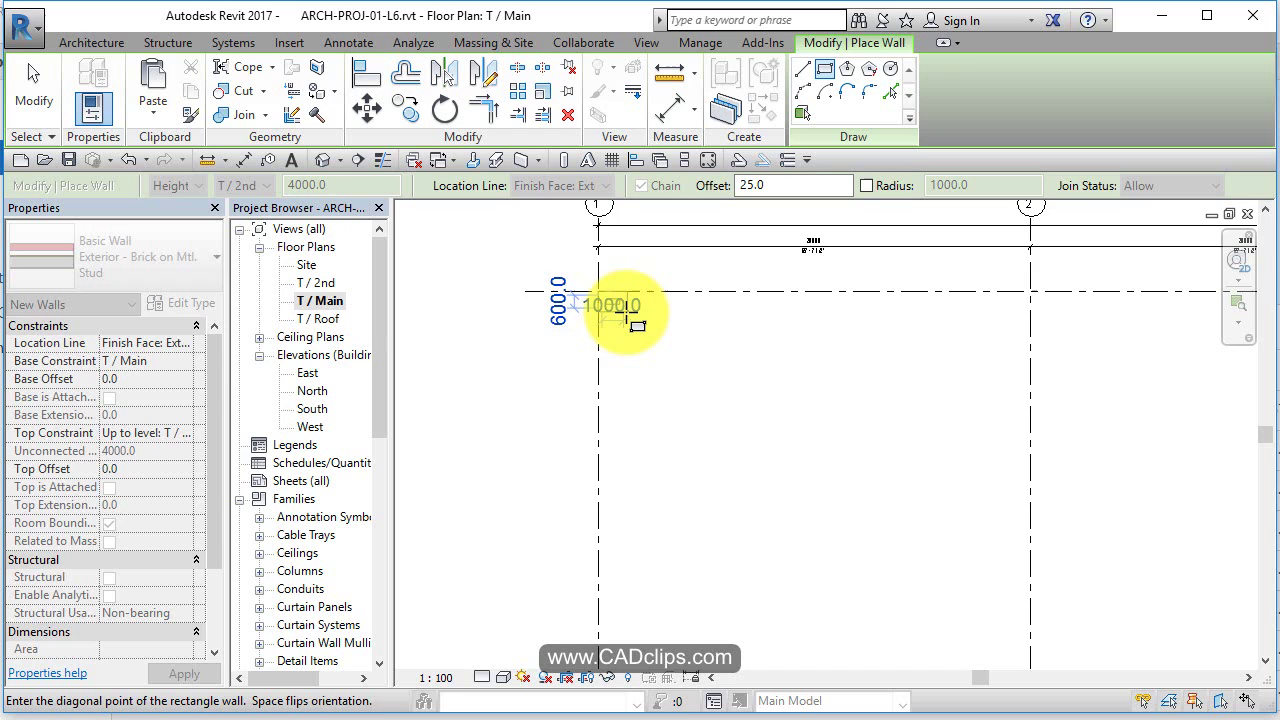
pyautogui.scroll(1, 627, 312)
pyautogui.scroll(-1, 627, 312)
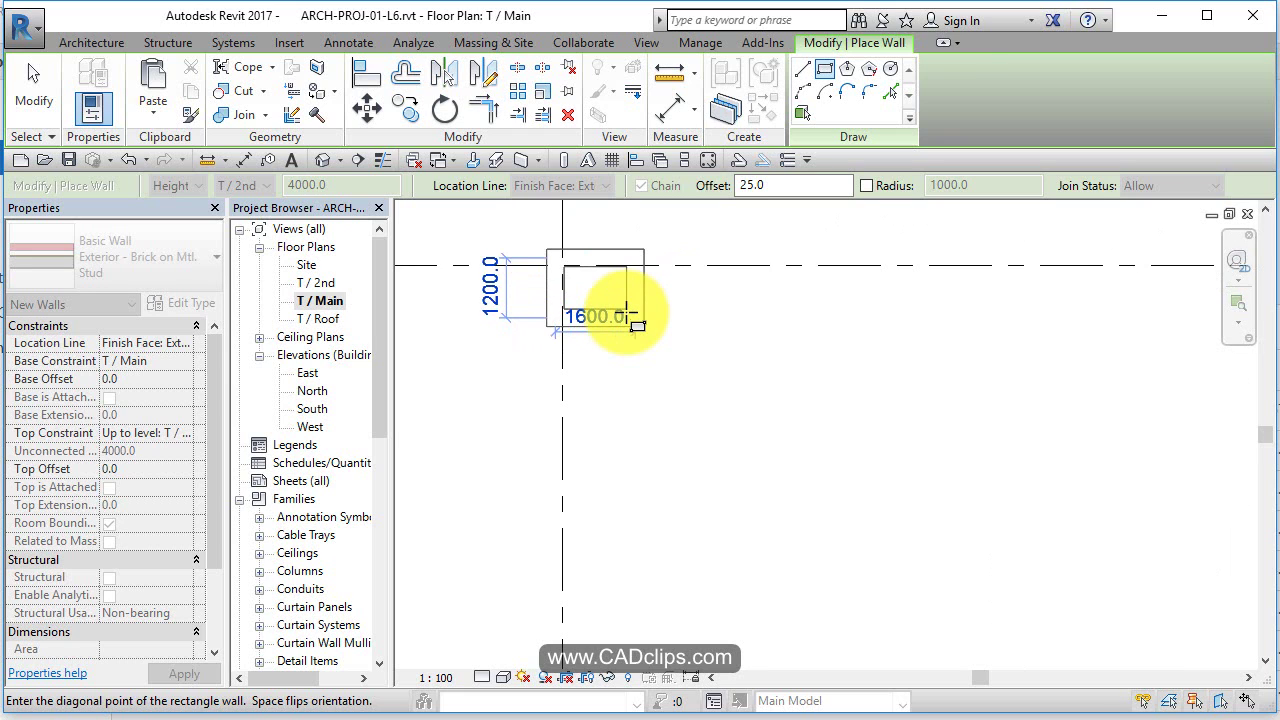
pyautogui.scroll(1, 627, 312)
pyautogui.scroll(-1, 627, 312)
pyautogui.scroll(1, 627, 312)
pyautogui.scroll(-4, 615, 306)
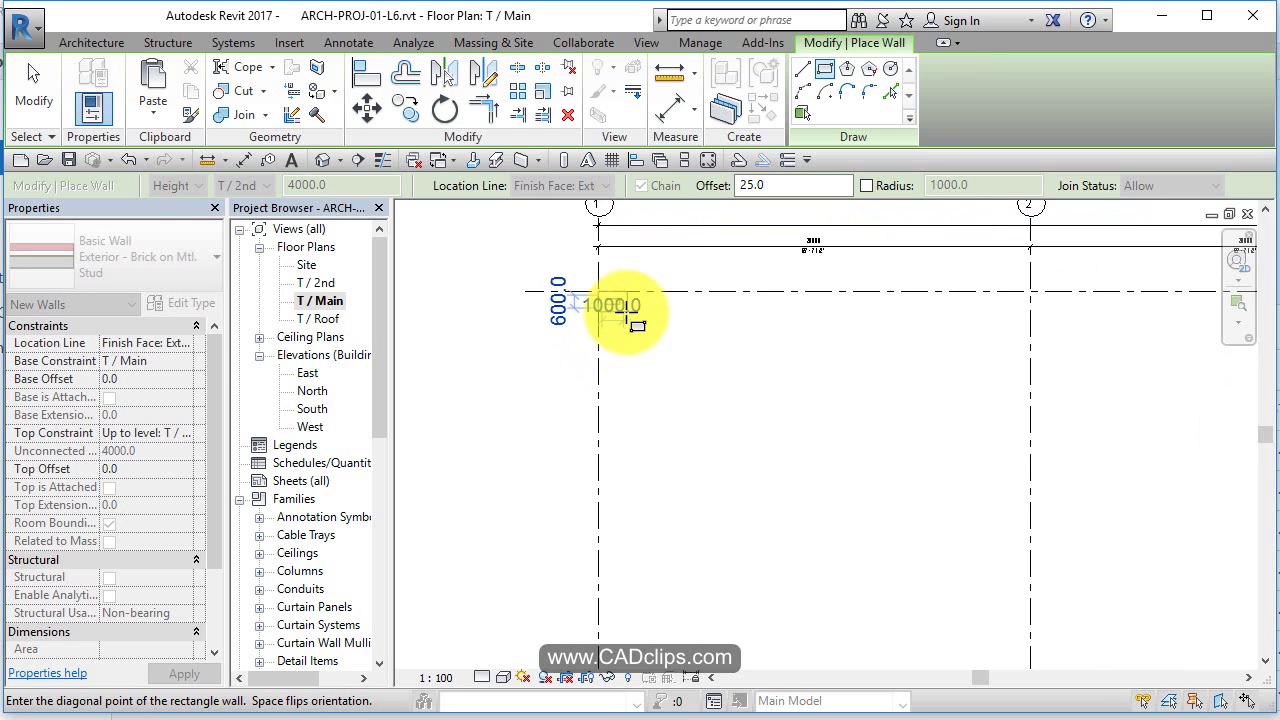
pyautogui.moveTo(803, 452); pyautogui.dragTo(651, 343, button='middle')
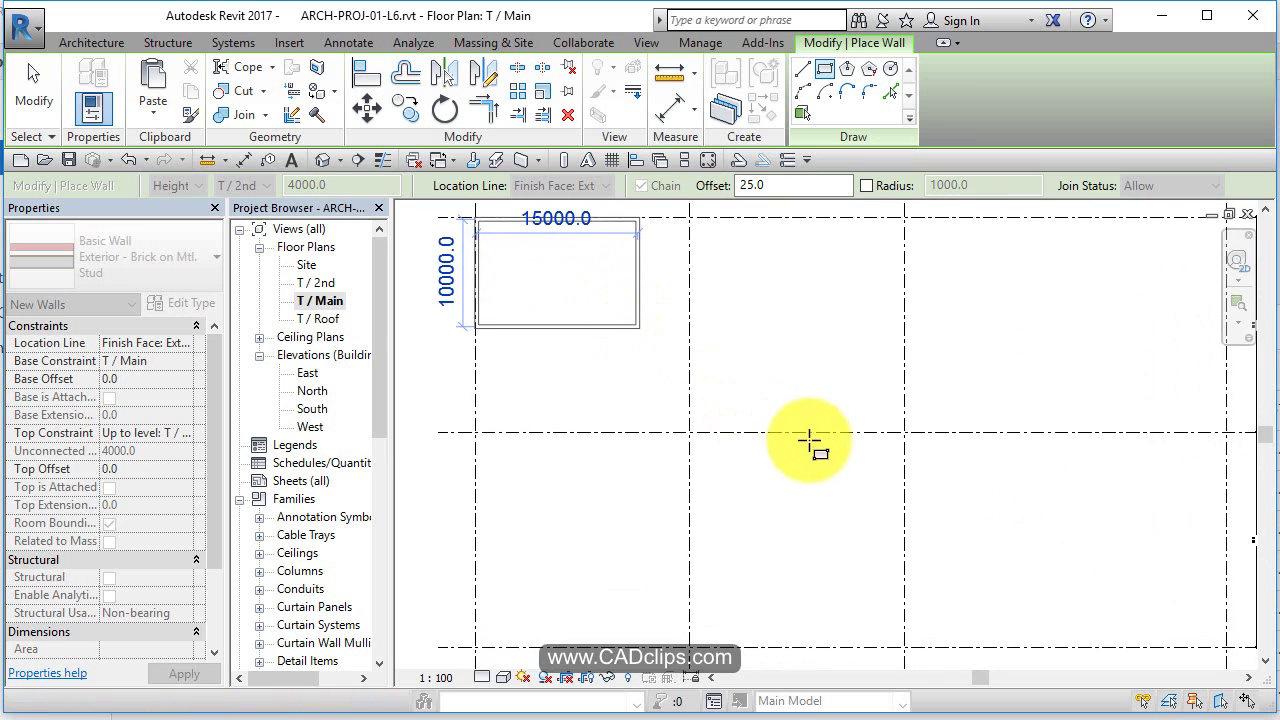
pyautogui.moveTo(766, 374); pyautogui.dragTo(843, 508, button='middle')
pyautogui.scroll(2, 845, 510)
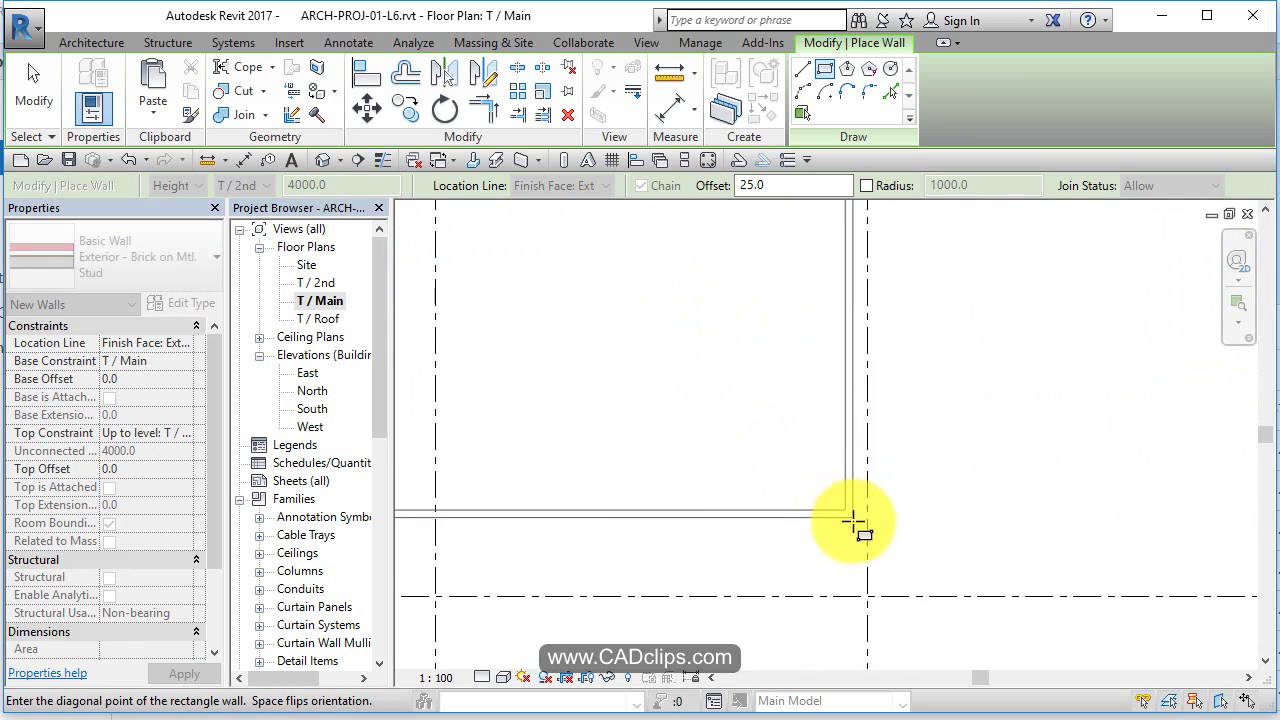
pyautogui.click(866, 596)
pyautogui.scroll(-2, 957, 449)
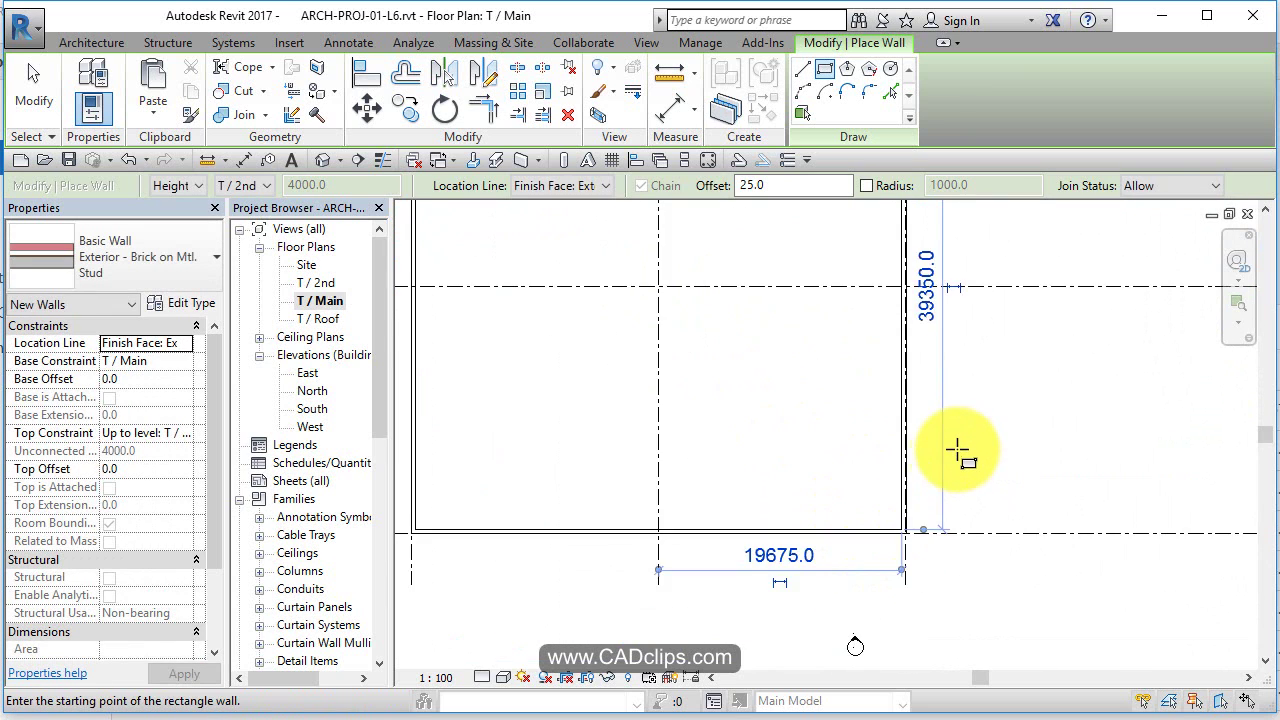
# Draw chained straight walls along grid A from just past grid 3 to grid 4, and along grid 4 to grid C.
pyautogui.moveTo(957, 449); pyautogui.dragTo(820, 602, button='middle')
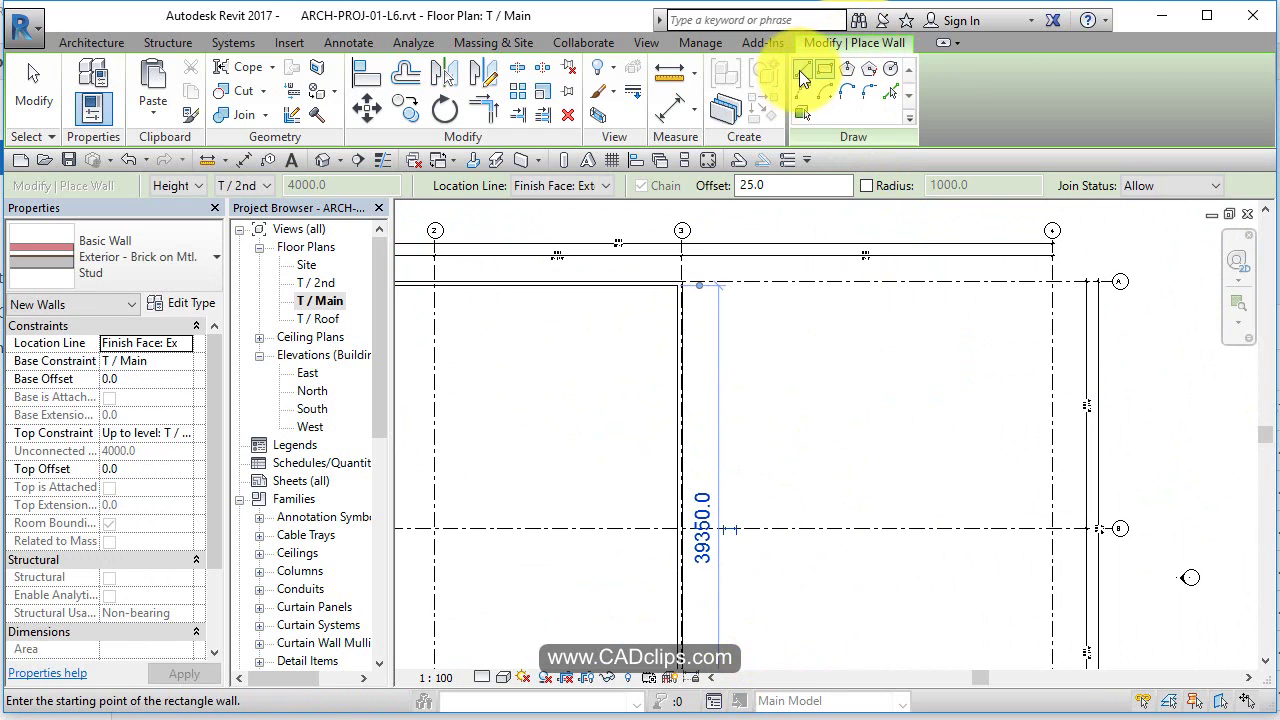
pyautogui.click(801, 68)
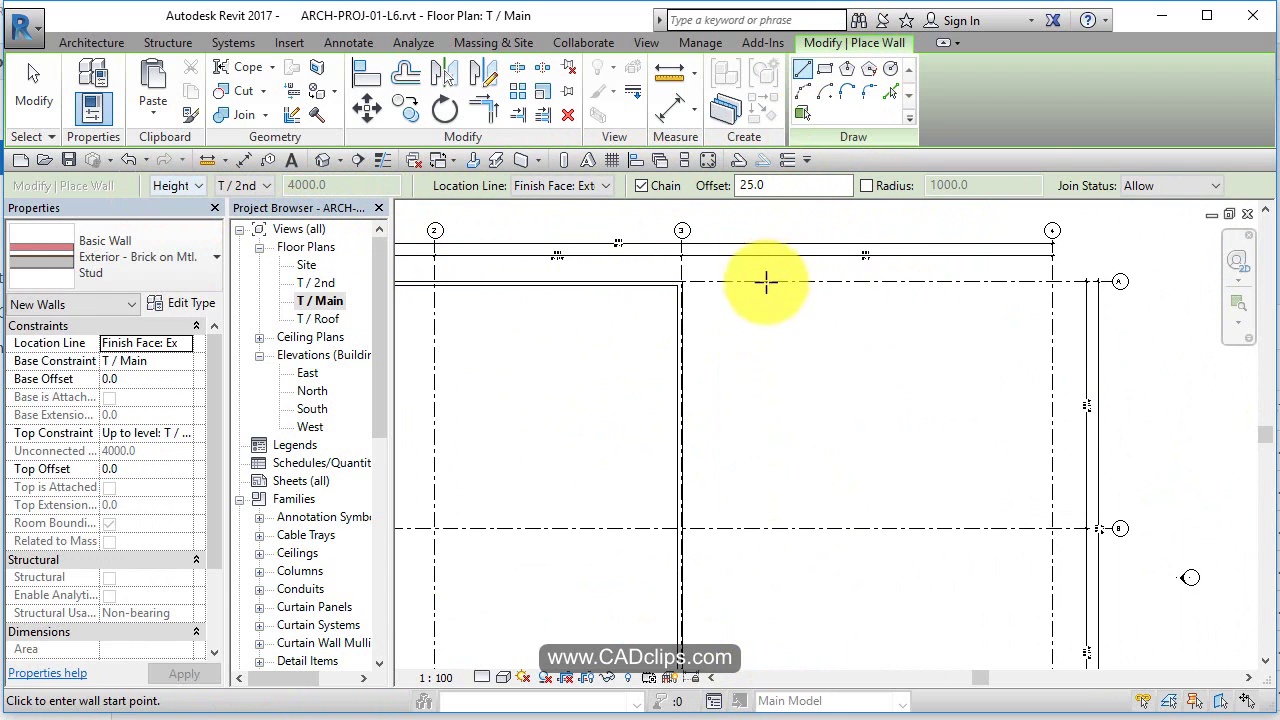
pyautogui.click(680, 285)
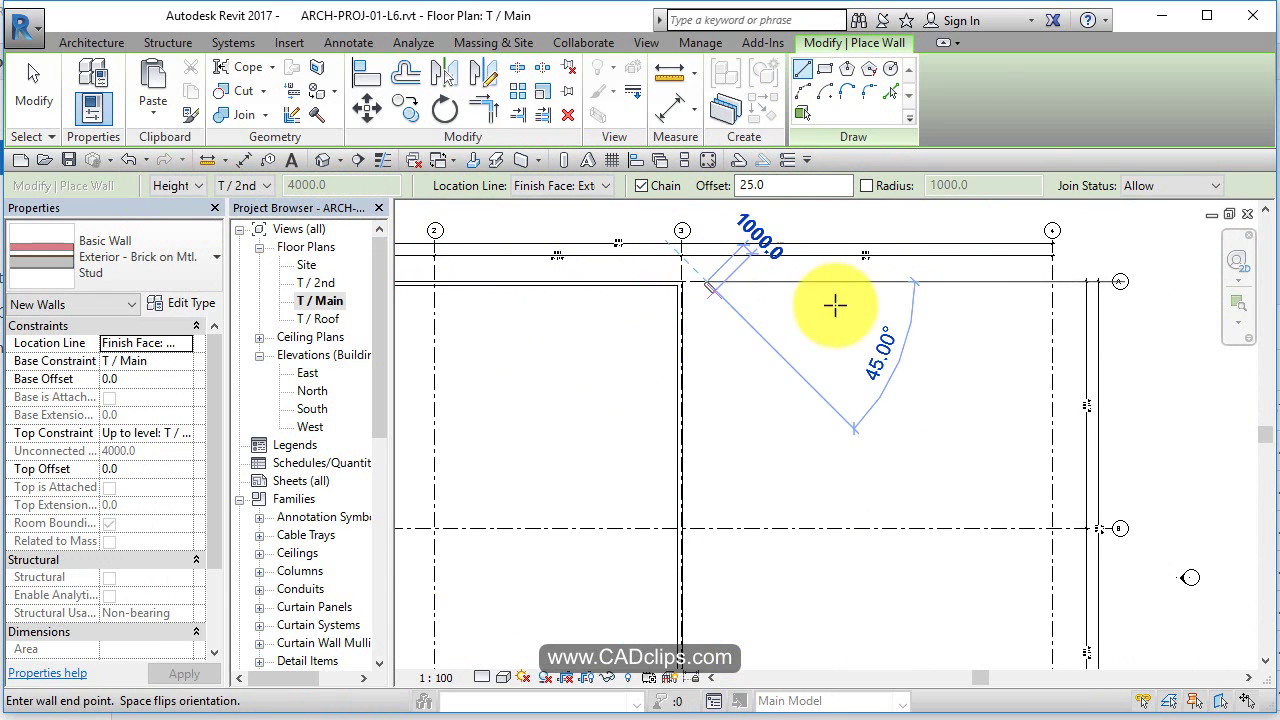
pyautogui.click(1052, 281)
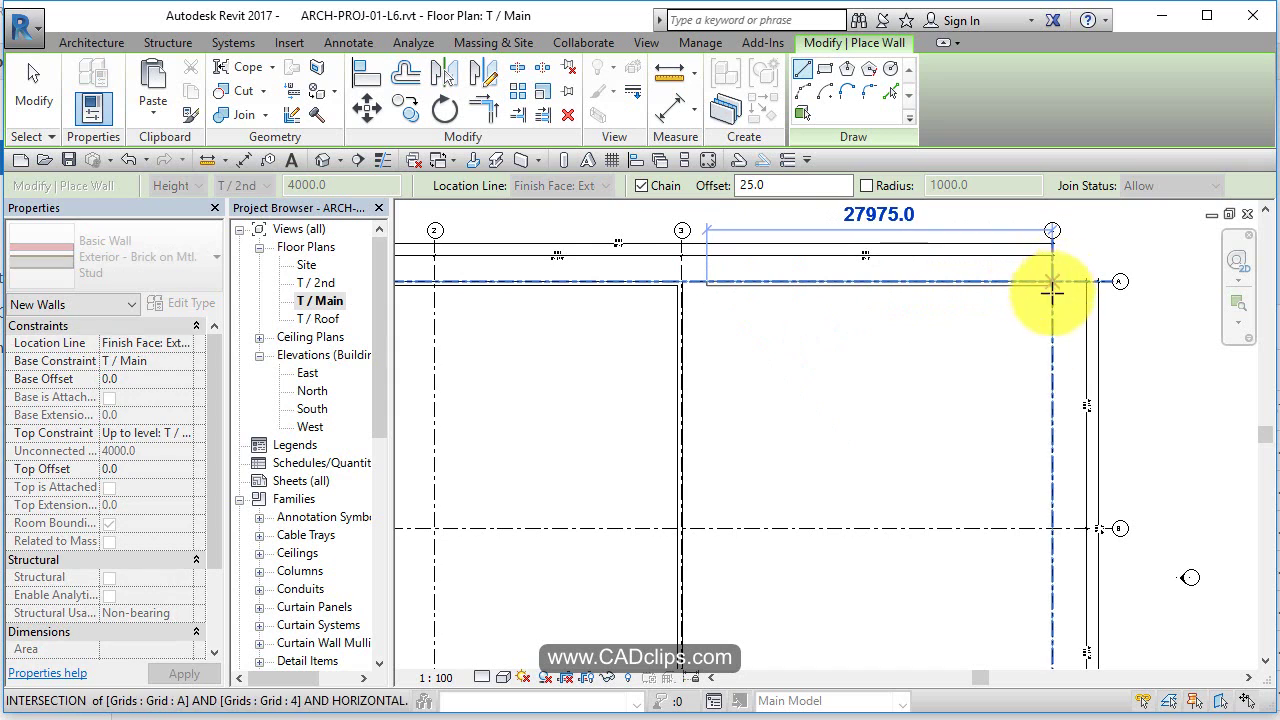
pyautogui.moveTo(1051, 523); pyautogui.dragTo(1037, 320, button='middle')
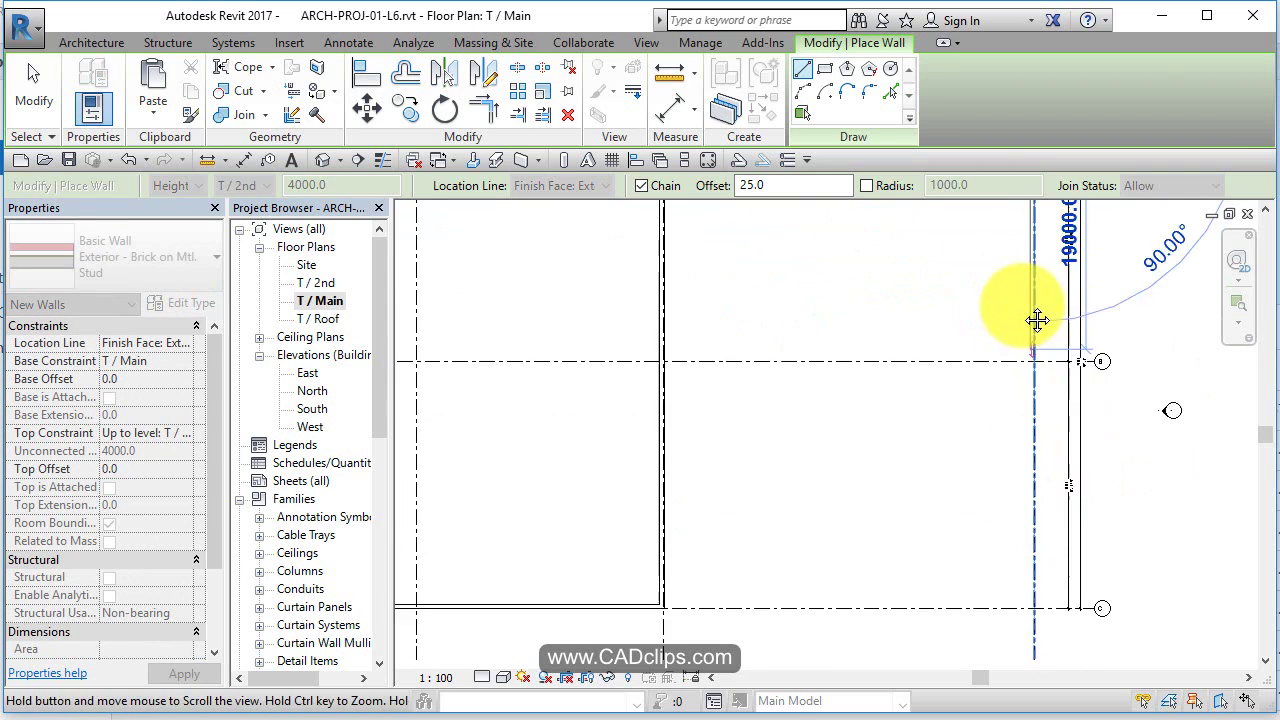
pyautogui.scroll(3, 1025, 471)
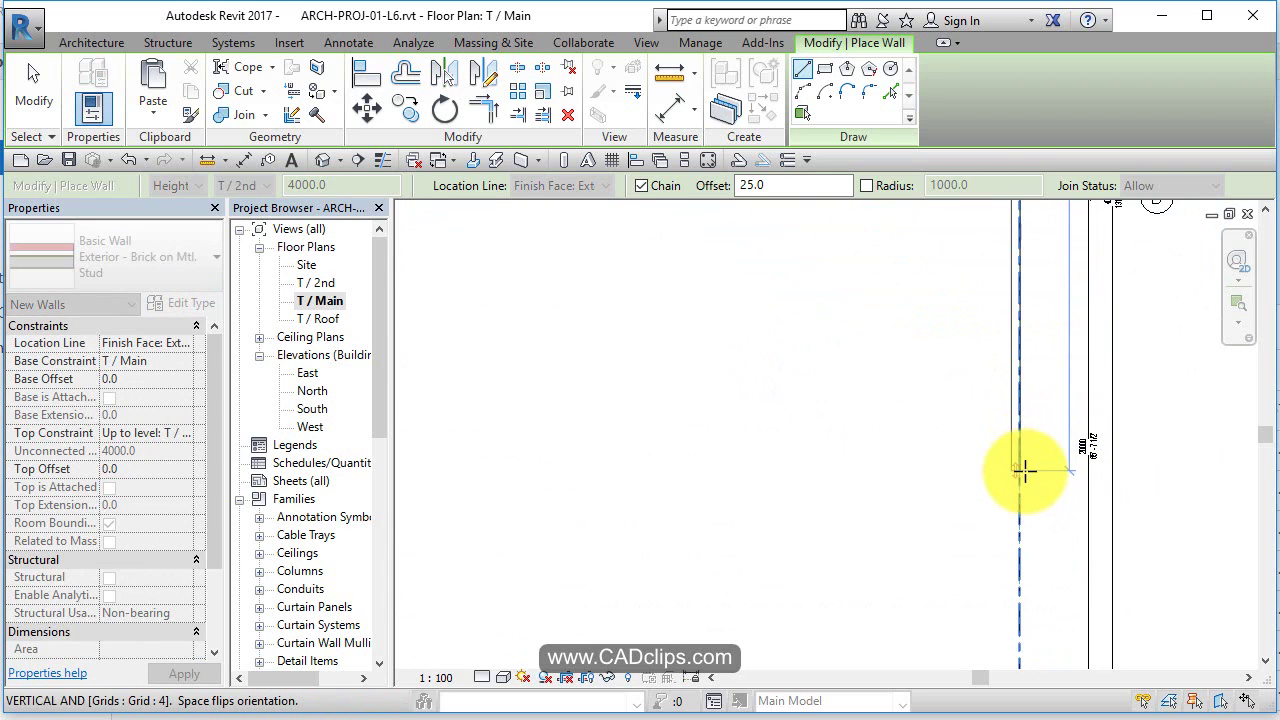
pyautogui.moveTo(1020, 534); pyautogui.dragTo(1060, 328, button='middle')
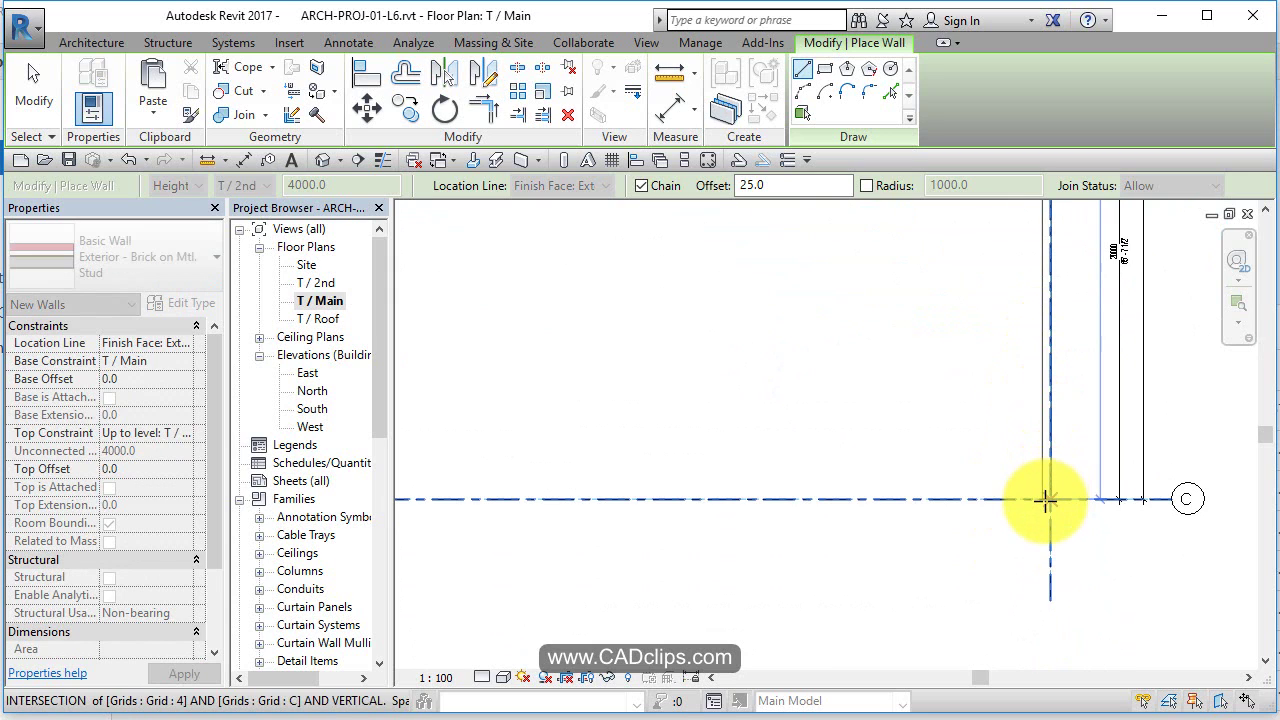
pyautogui.click(1049, 497)
# Continue the wall chain along grid C, end it a little short of grid 3, and finish placing walls.
pyautogui.moveTo(723, 517); pyautogui.dragTo(1234, 509, button='middle')
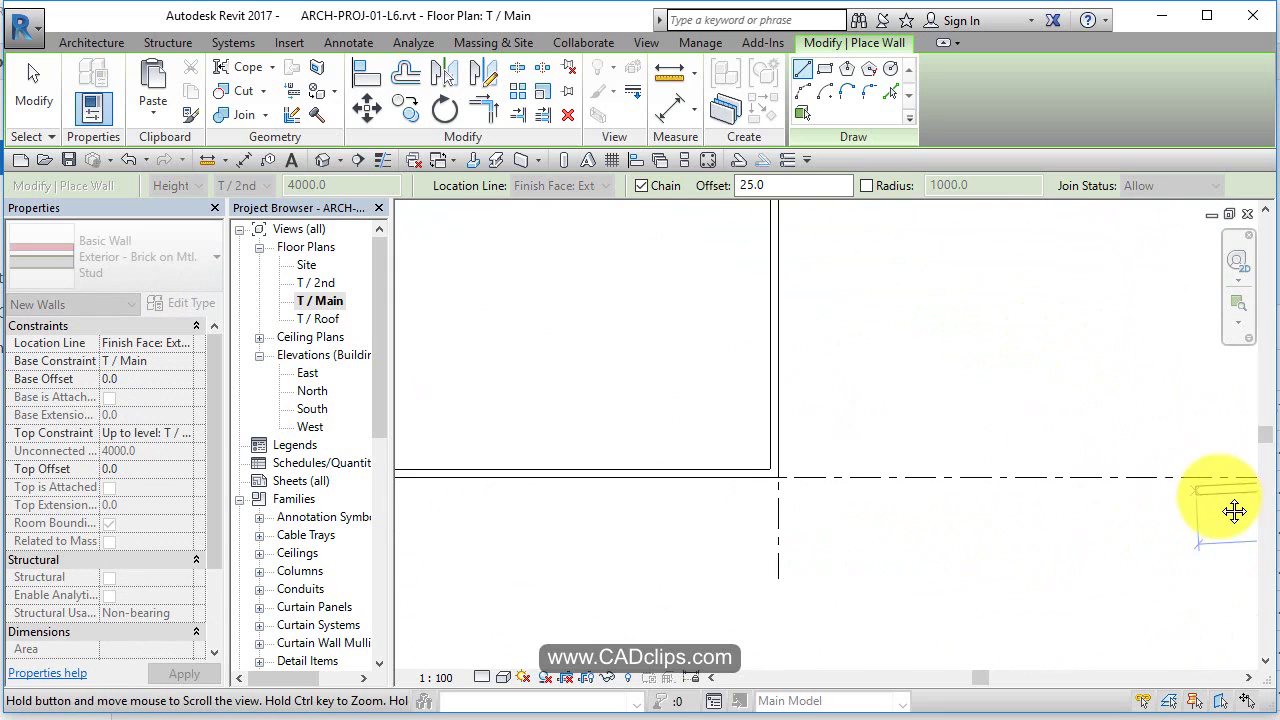
pyautogui.click(880, 513)
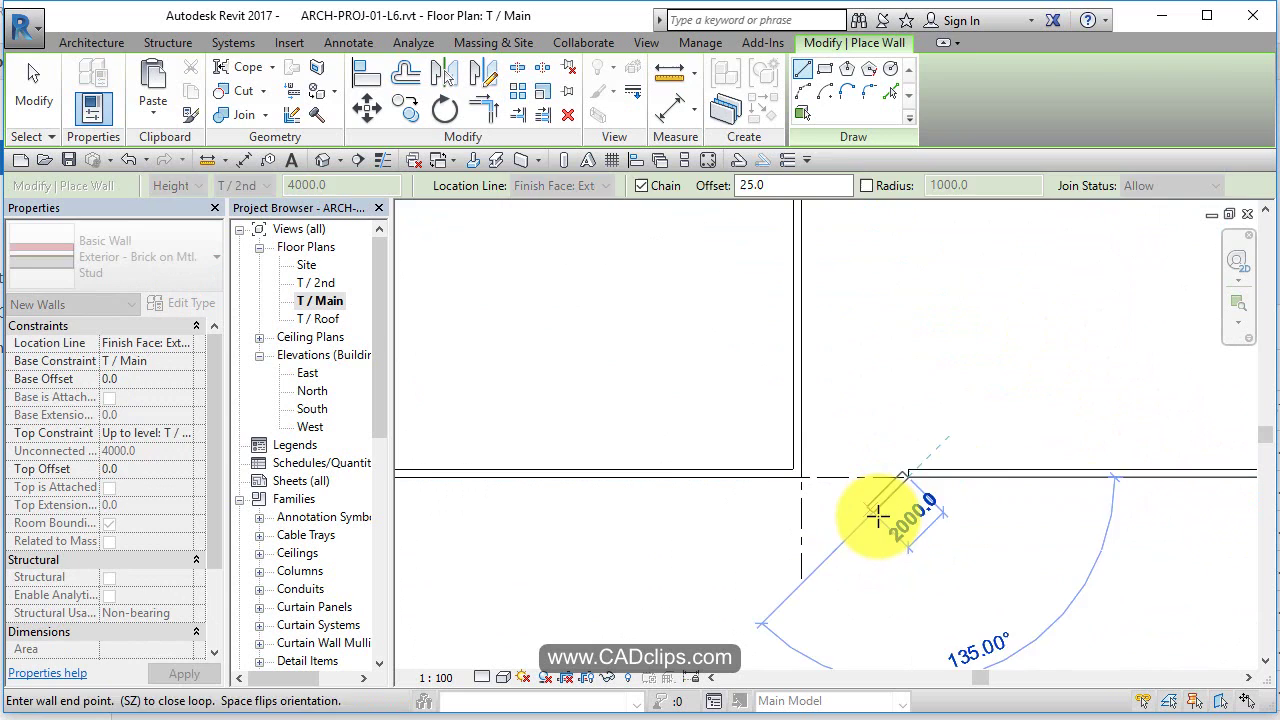
pyautogui.press('Escape')
pyautogui.press('Escape')
pyautogui.scroll(-3, 878, 516)
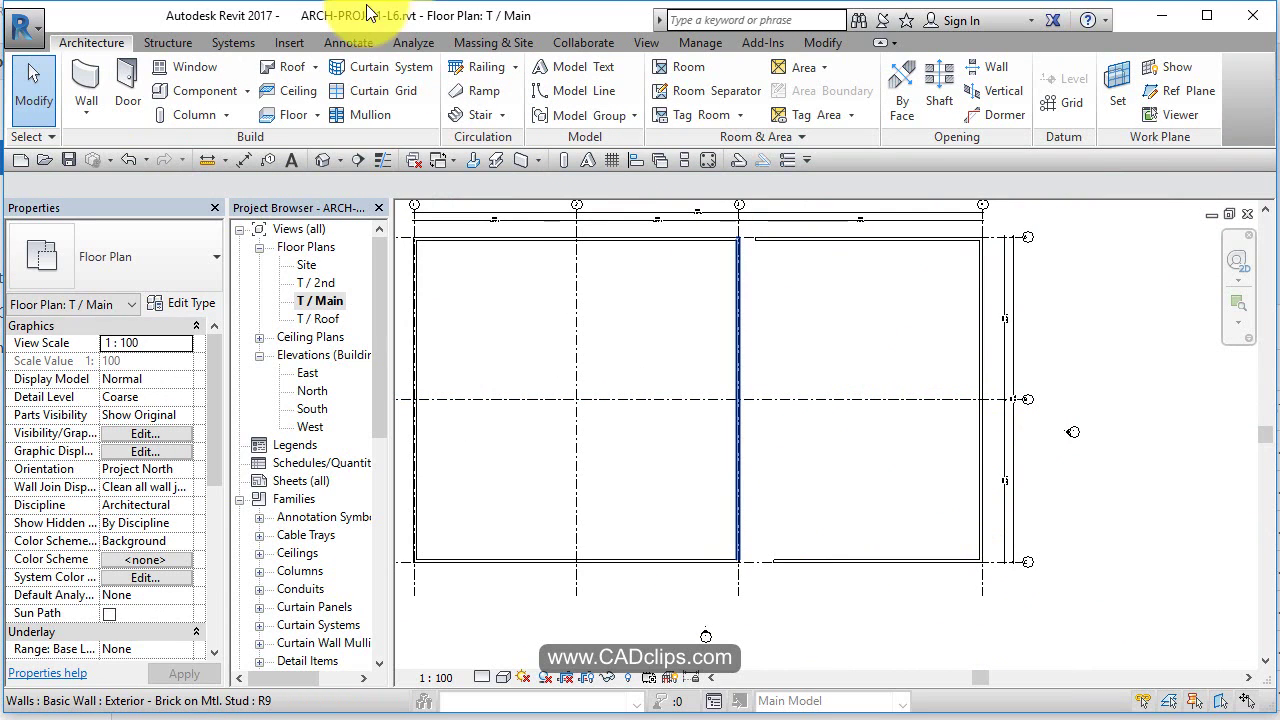
# Align the exterior face of the separate wall on grid C, between grids 3 and 4, to grid B.
pyautogui.click(825, 43)
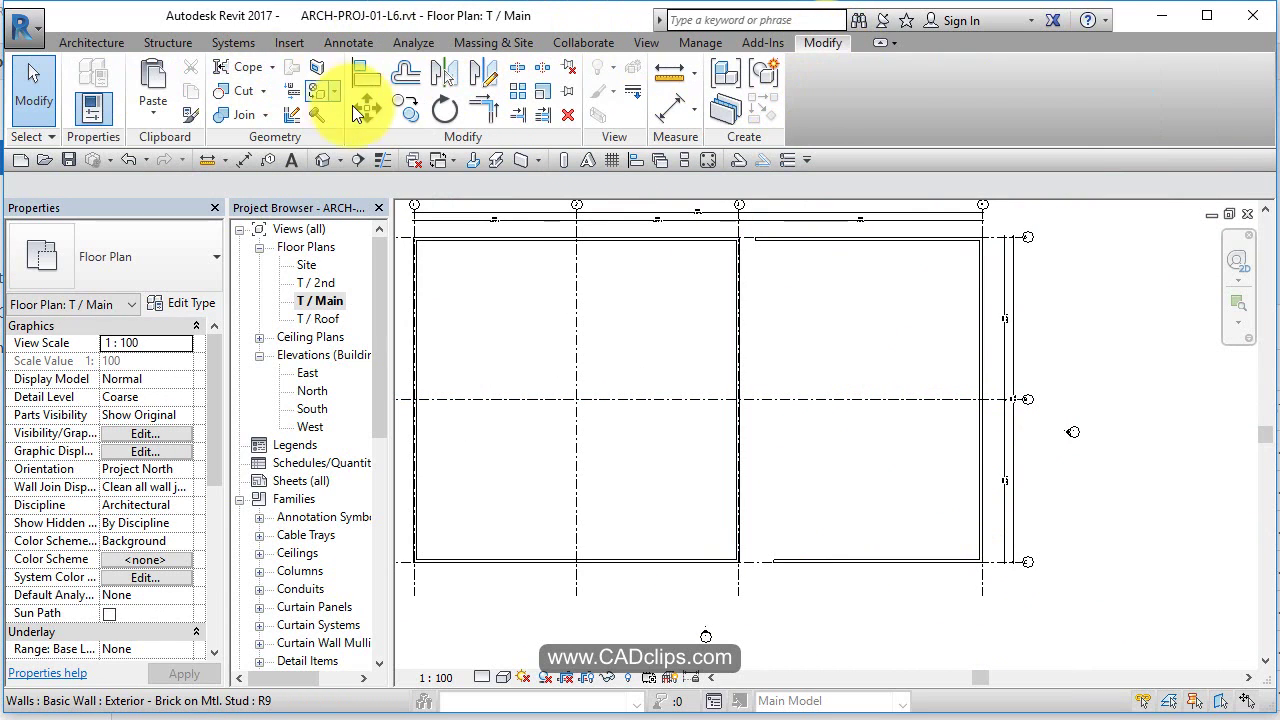
pyautogui.click(368, 75)
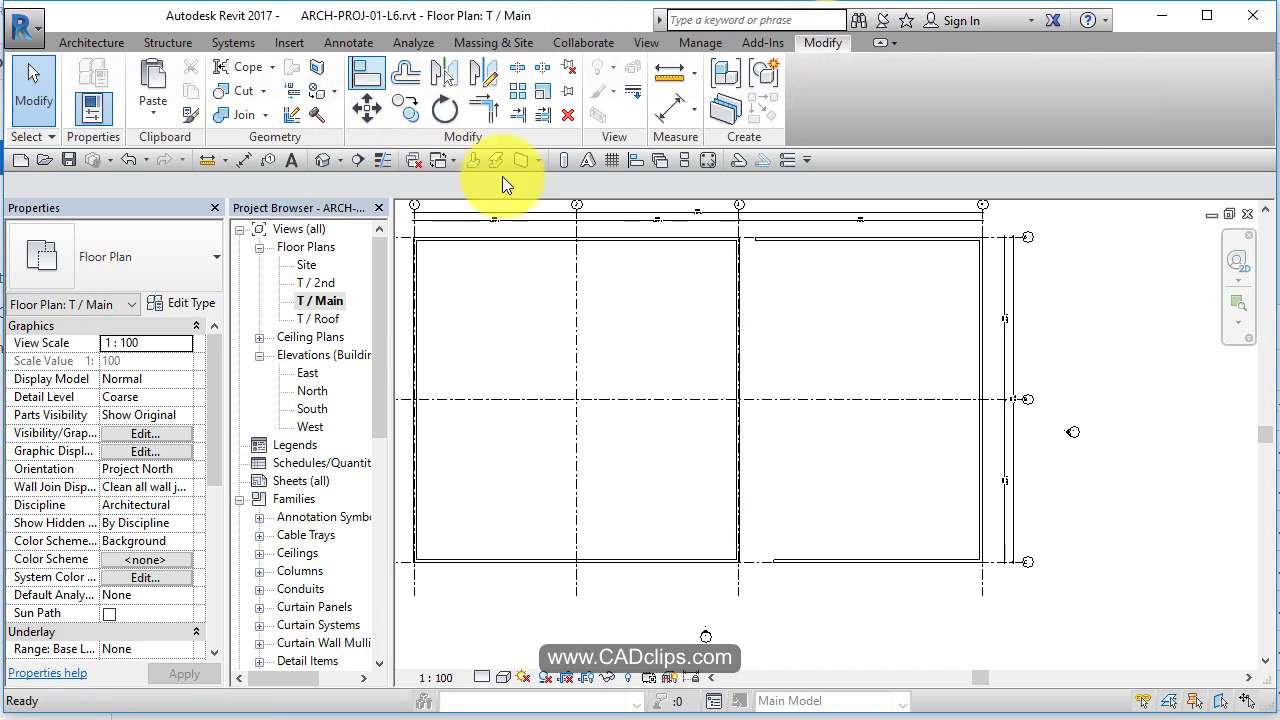
pyautogui.click(813, 399)
pyautogui.scroll(4, 850, 562)
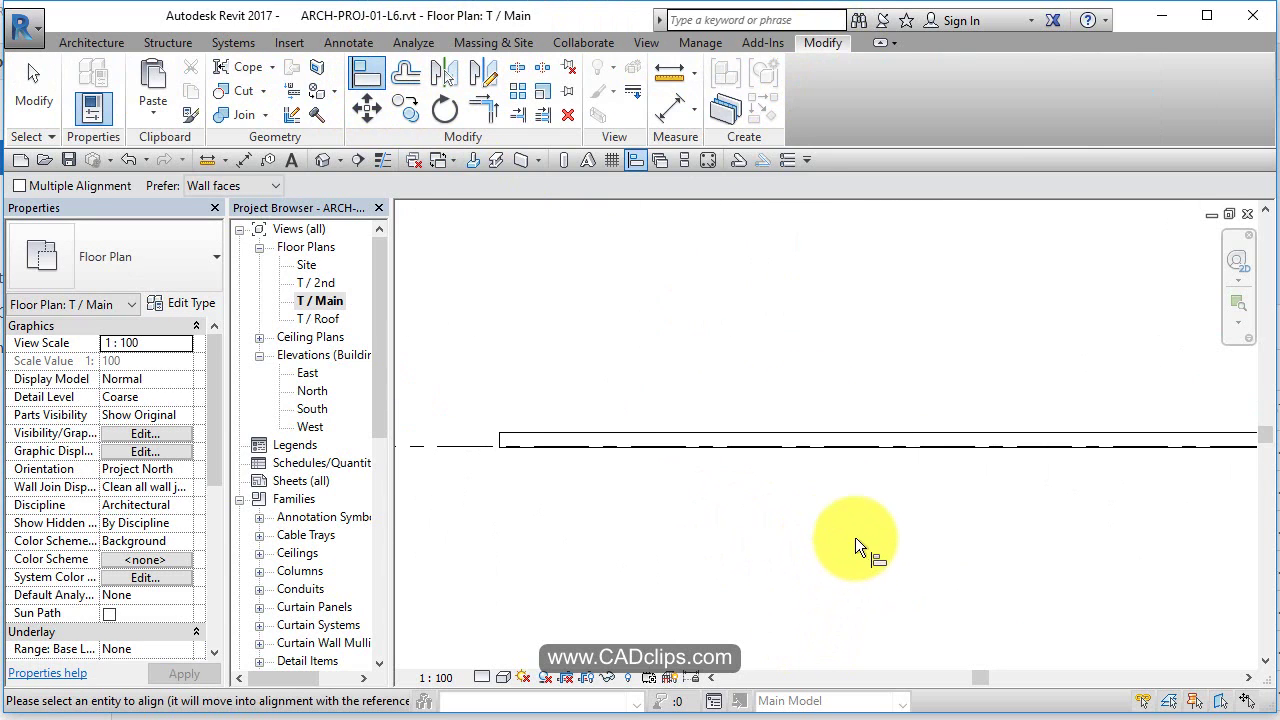
pyautogui.click(868, 448)
pyautogui.scroll(-2, 810, 559)
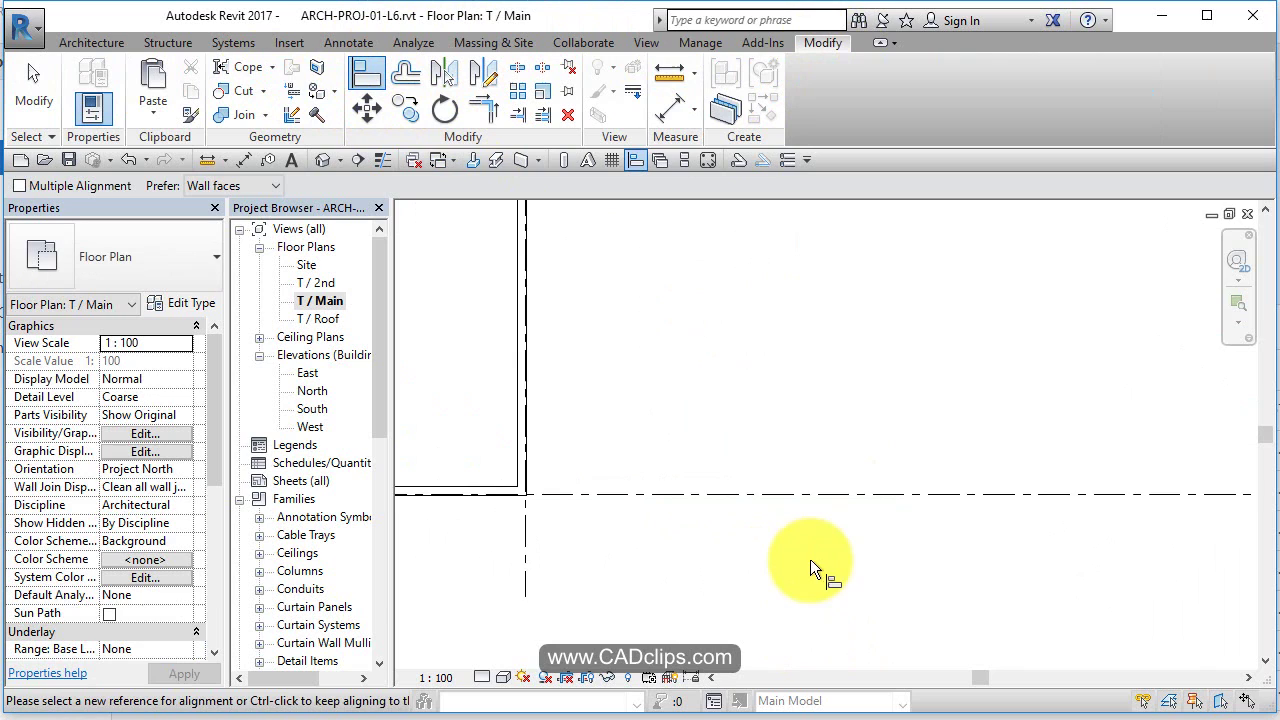
pyautogui.scroll(-2, 861, 409)
pyautogui.scroll(2, 907, 447)
pyautogui.scroll(2, 1081, 363)
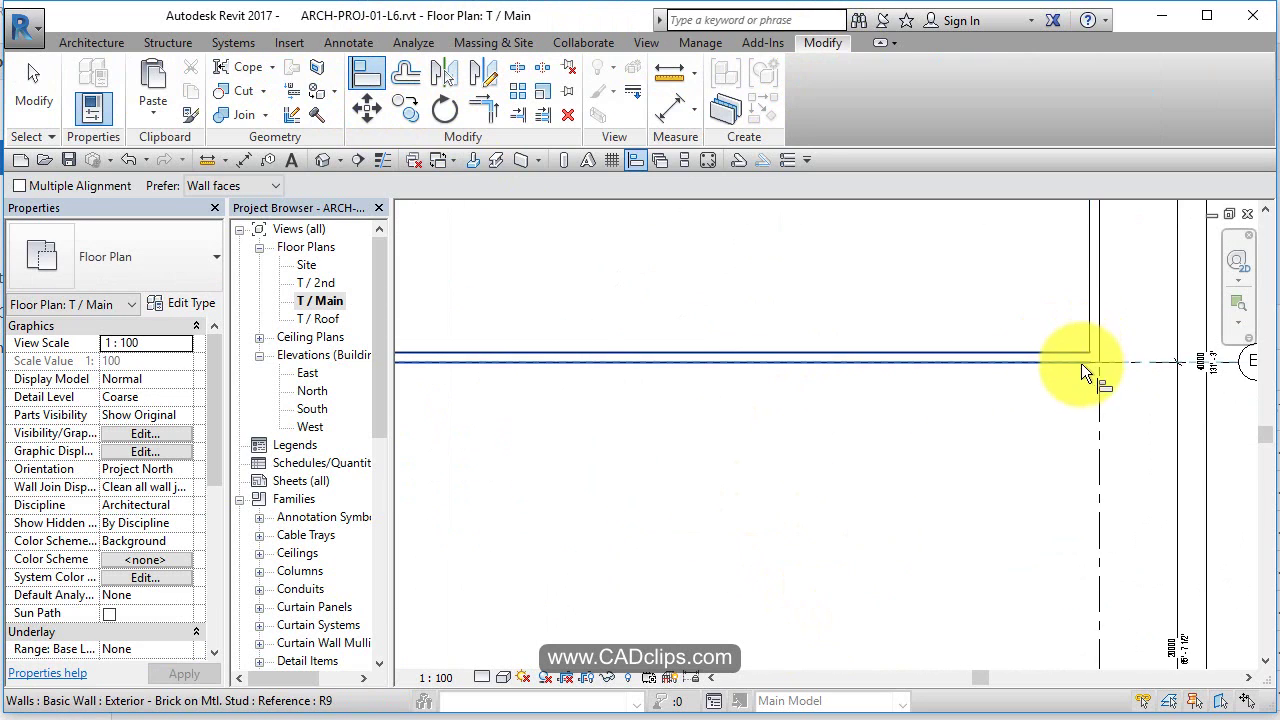
pyautogui.click(1081, 363)
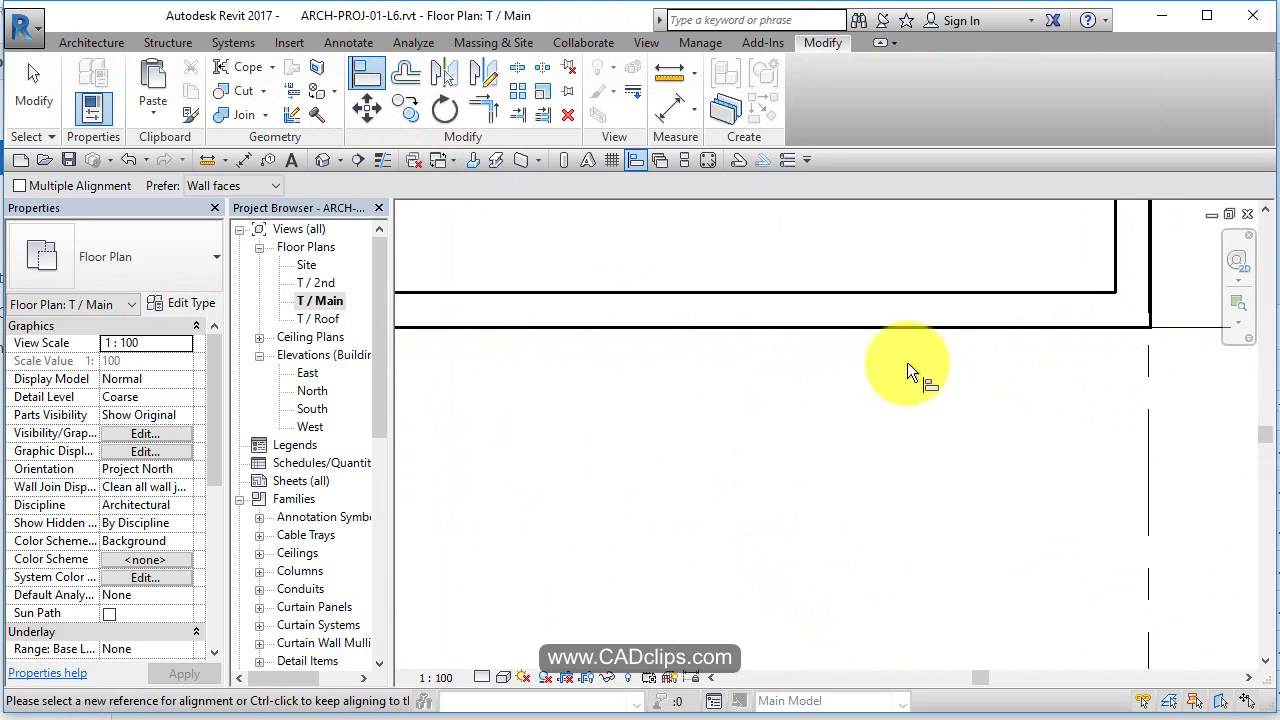
# Set the floor plan's detail level to Fine and its visual style to Shaded.
pyautogui.scroll(1, 847, 306)
pyautogui.click(481, 677)
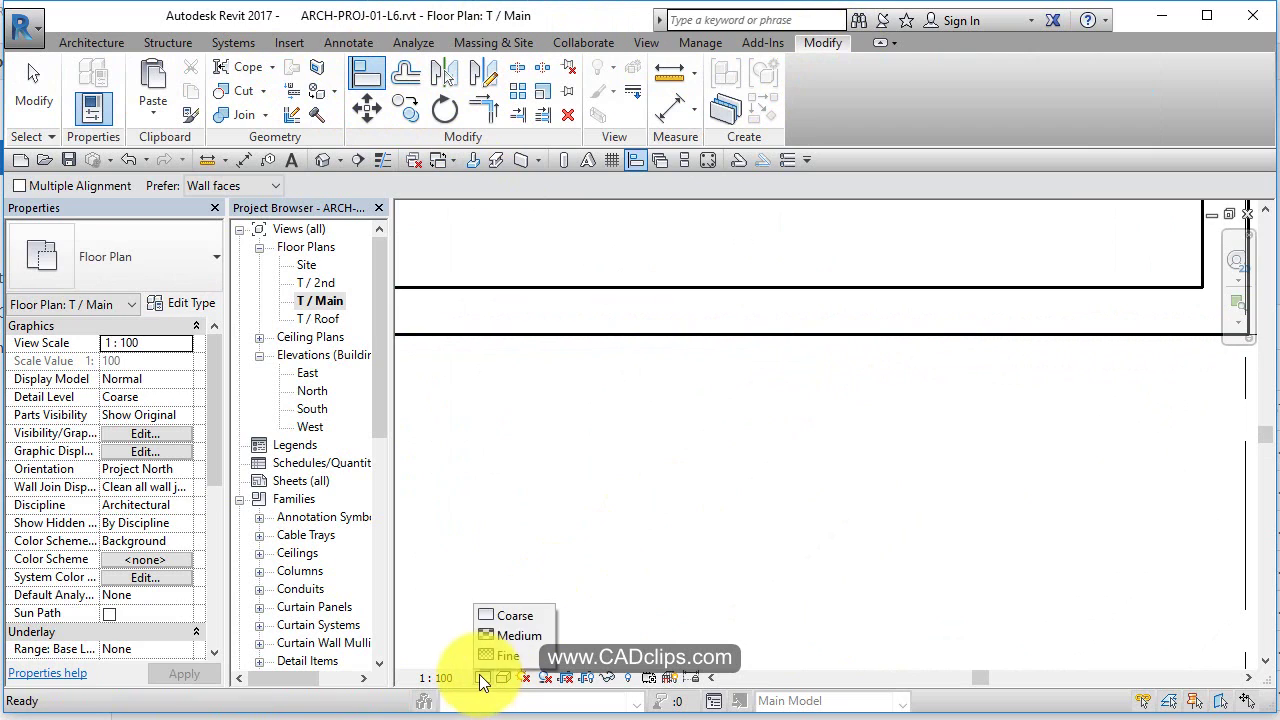
pyautogui.click(505, 655)
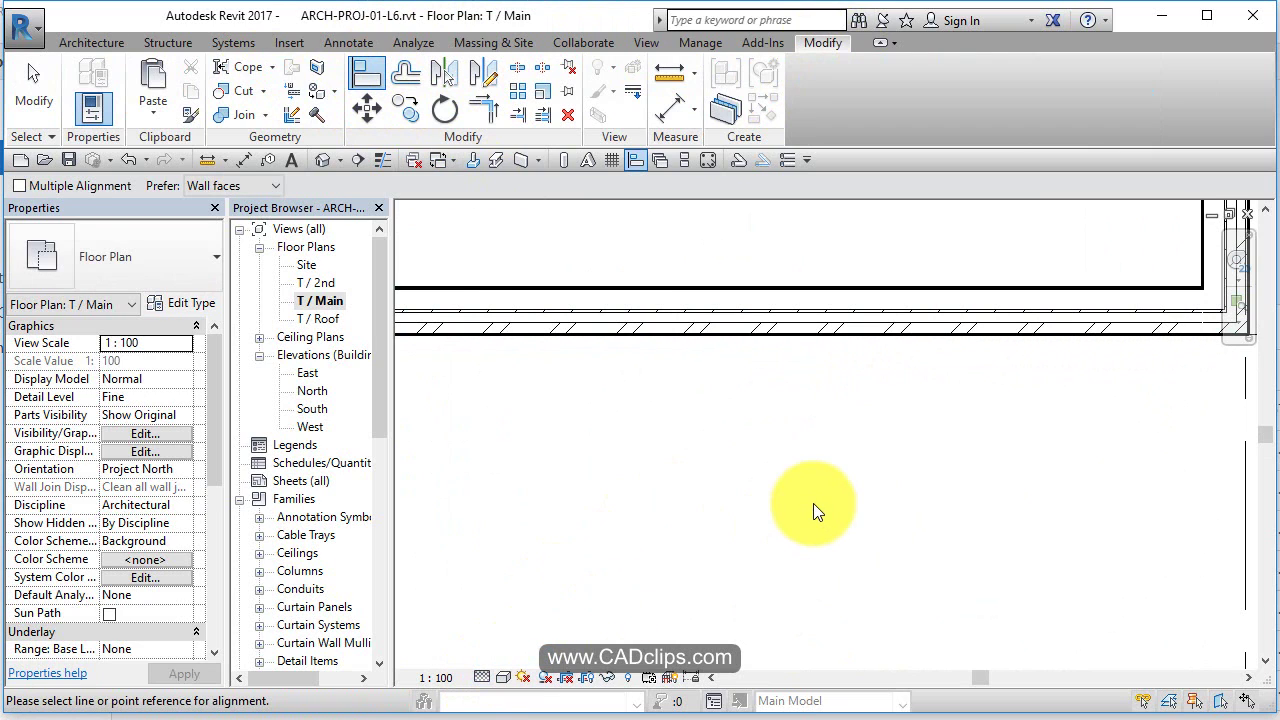
pyautogui.click(503, 677)
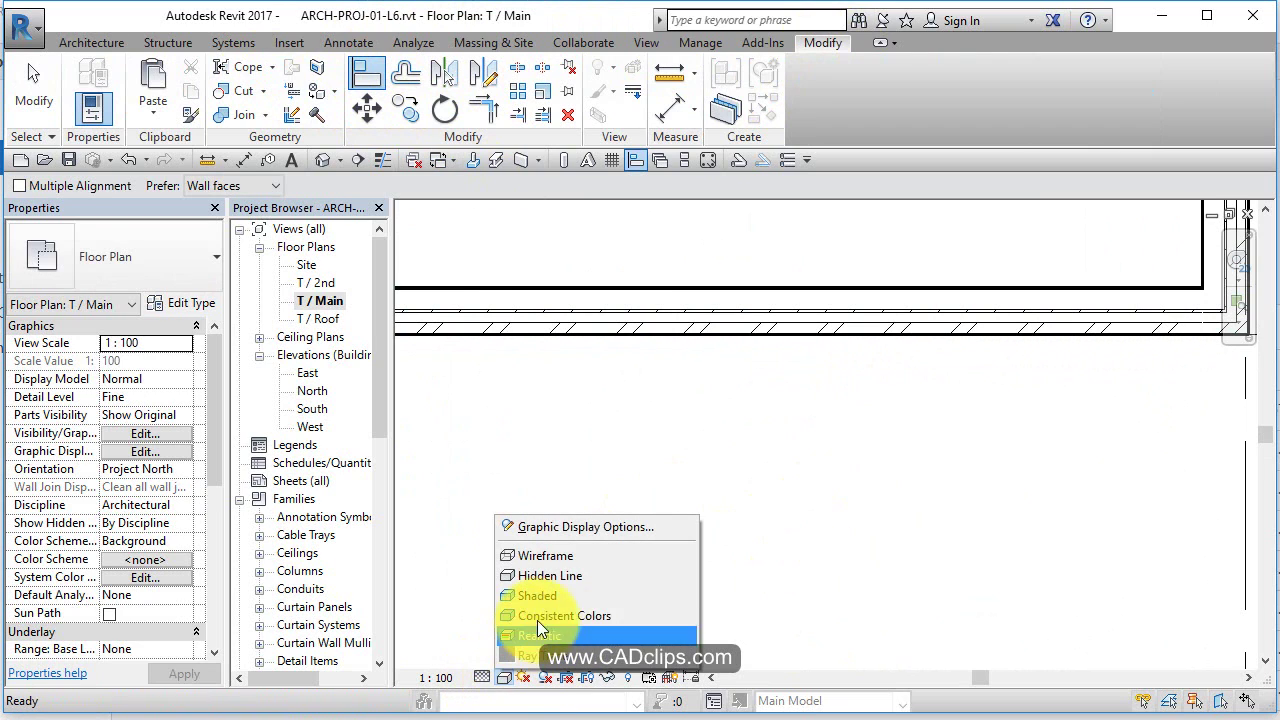
pyautogui.click(554, 595)
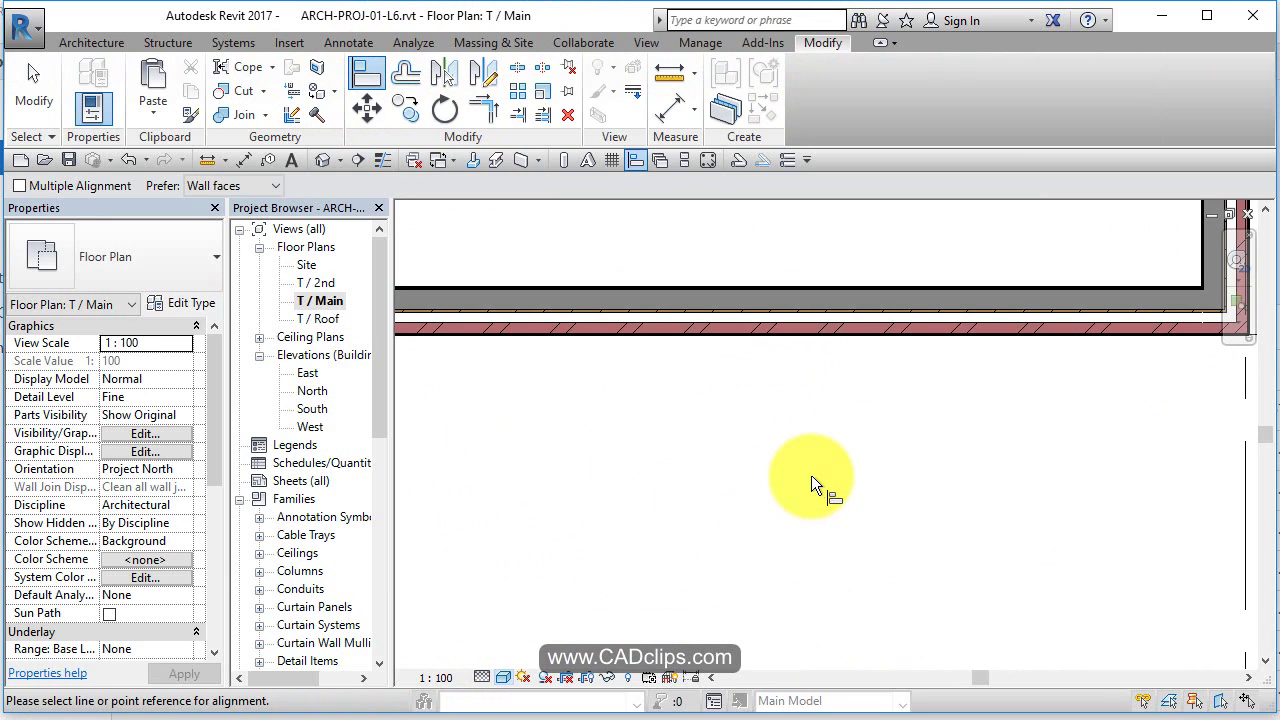
# Move the exterior wall on grid B, between grids 3 and 4, 25 mm outward, straight toward grid C.
pyautogui.moveTo(826, 486); pyautogui.dragTo(980, 423, button='middle')
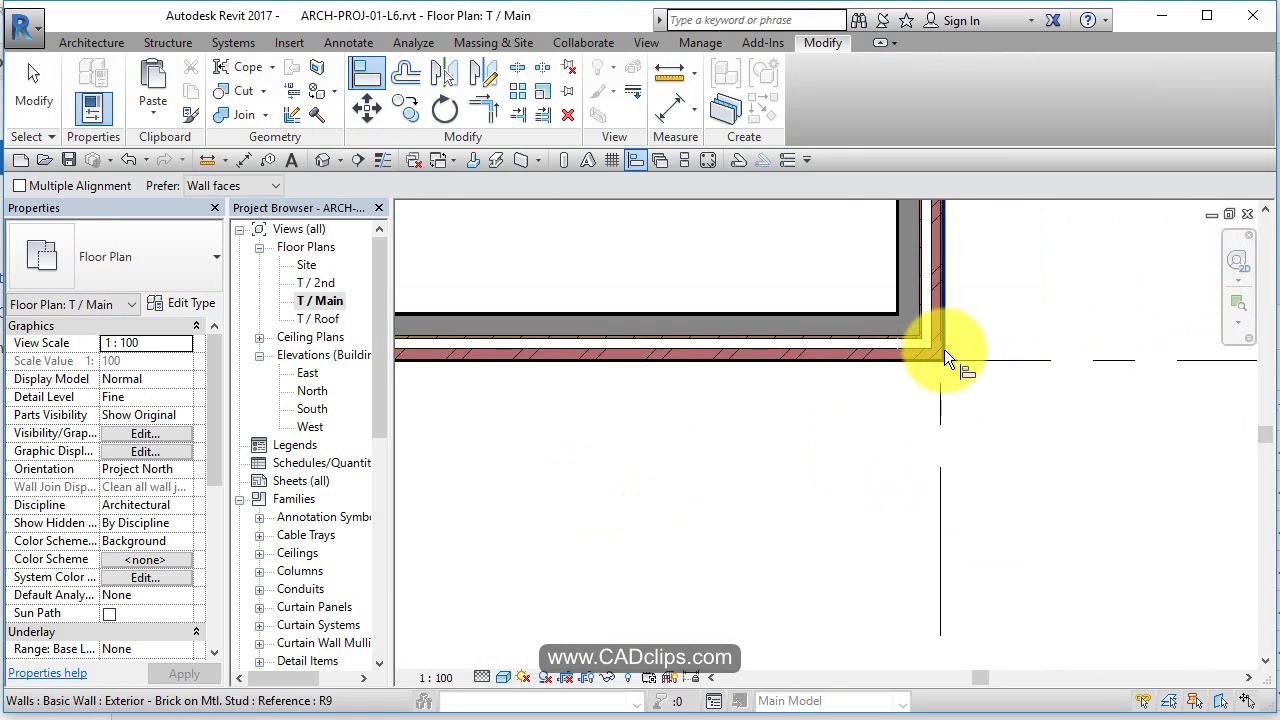
pyautogui.scroll(2, 950, 360)
pyautogui.press('Escape')
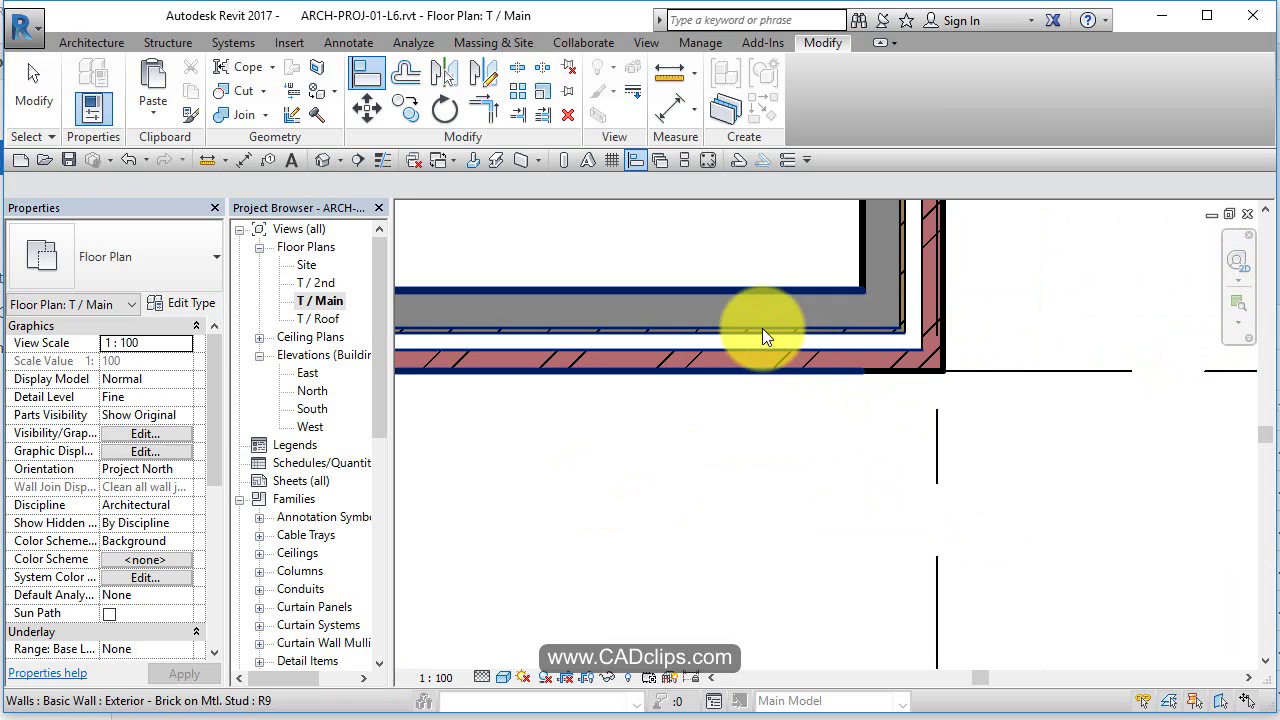
pyautogui.click(762, 330)
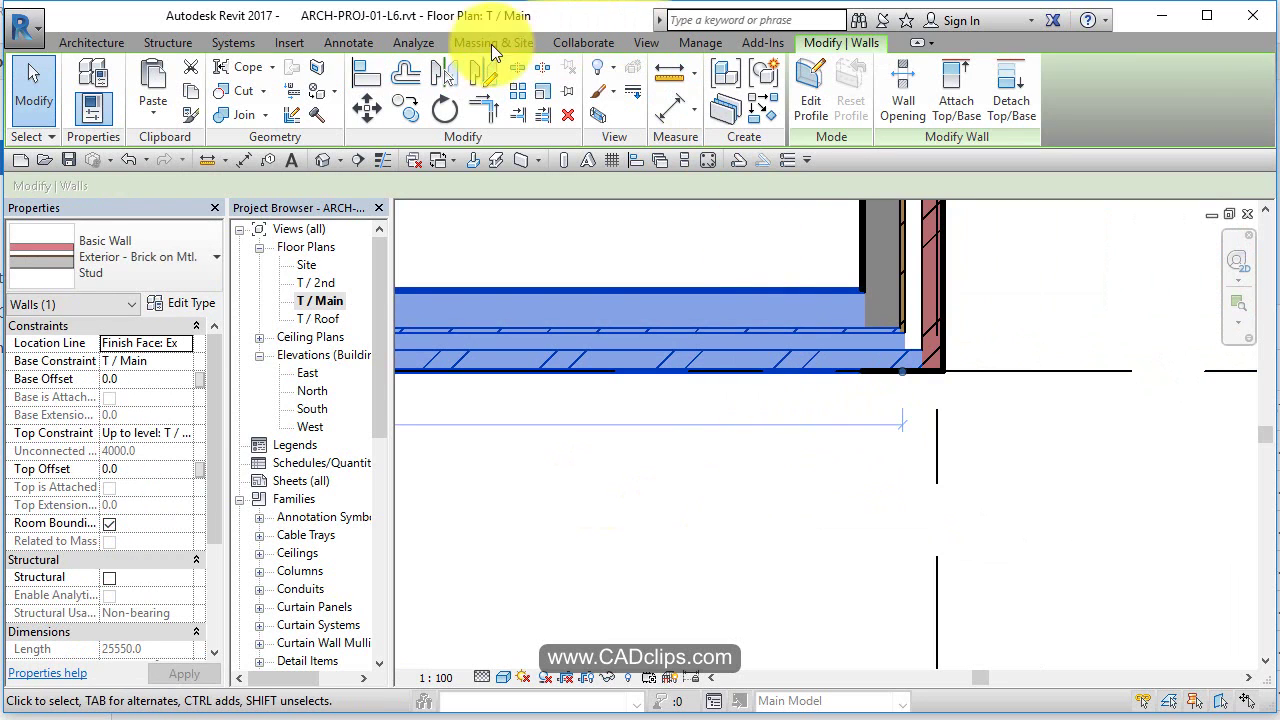
pyautogui.click(369, 109)
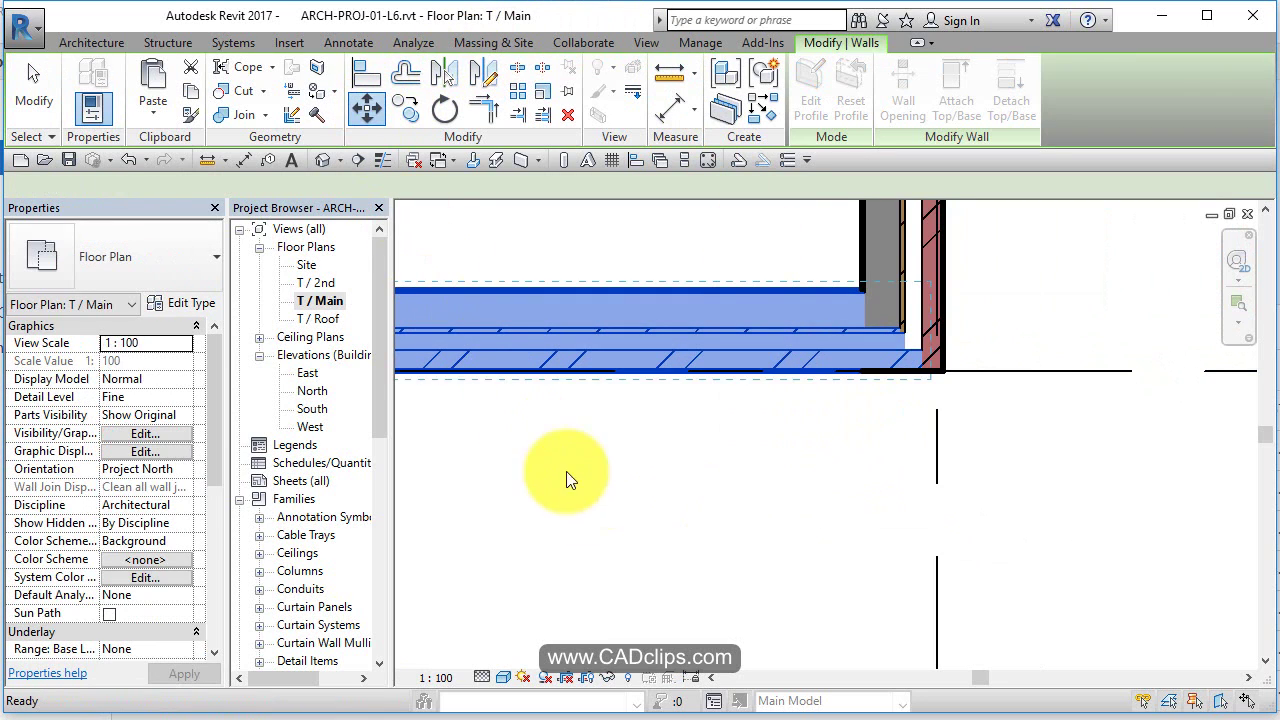
pyautogui.click(611, 592)
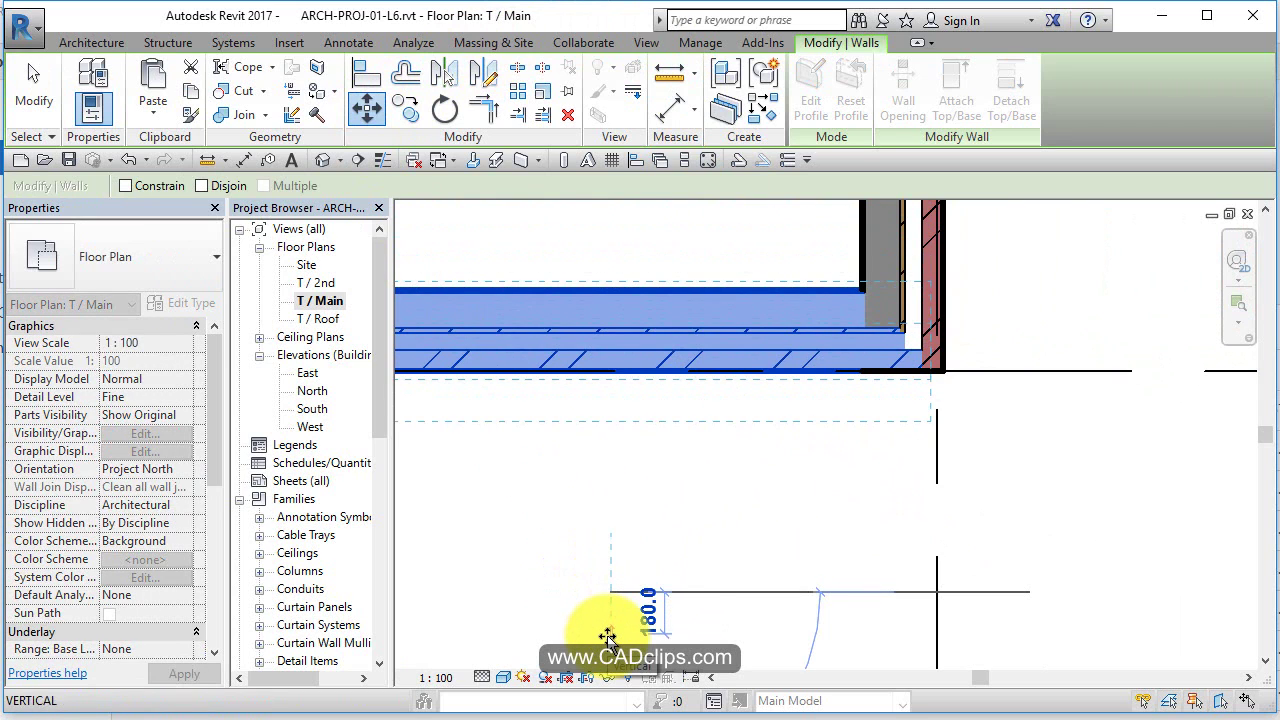
pyautogui.write('25')
pyautogui.press('Return')
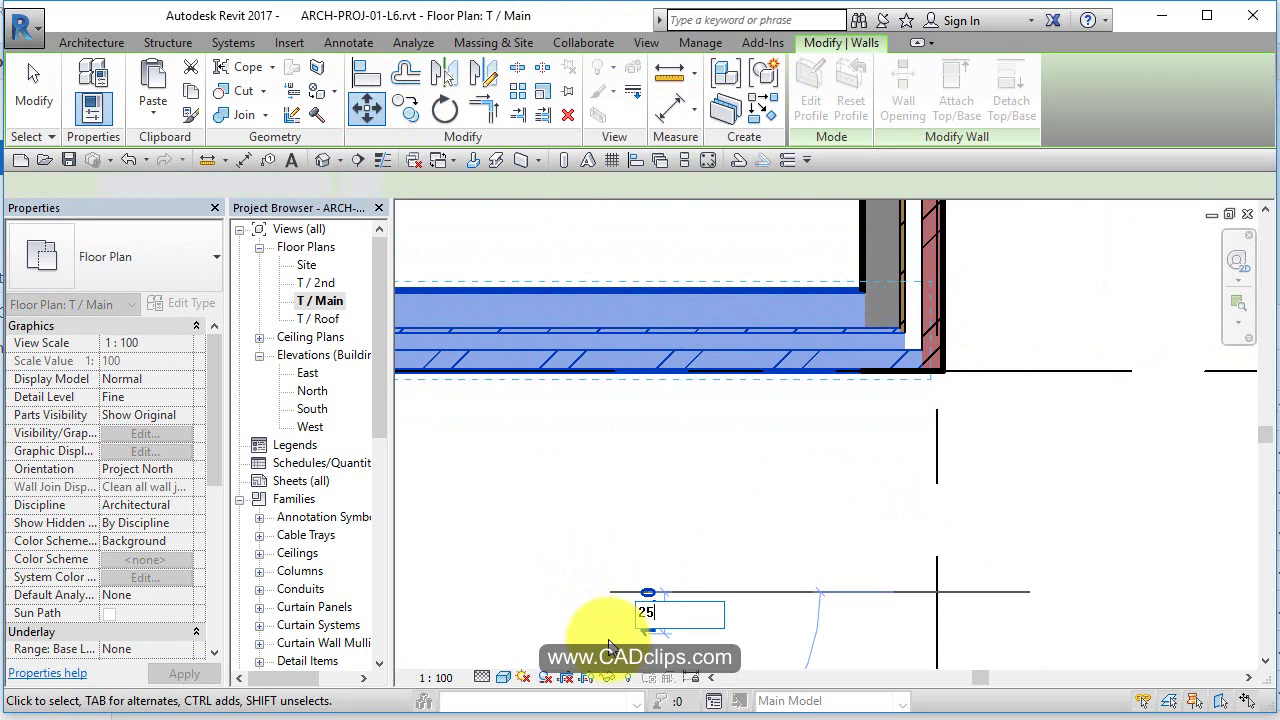
pyautogui.click(710, 549)
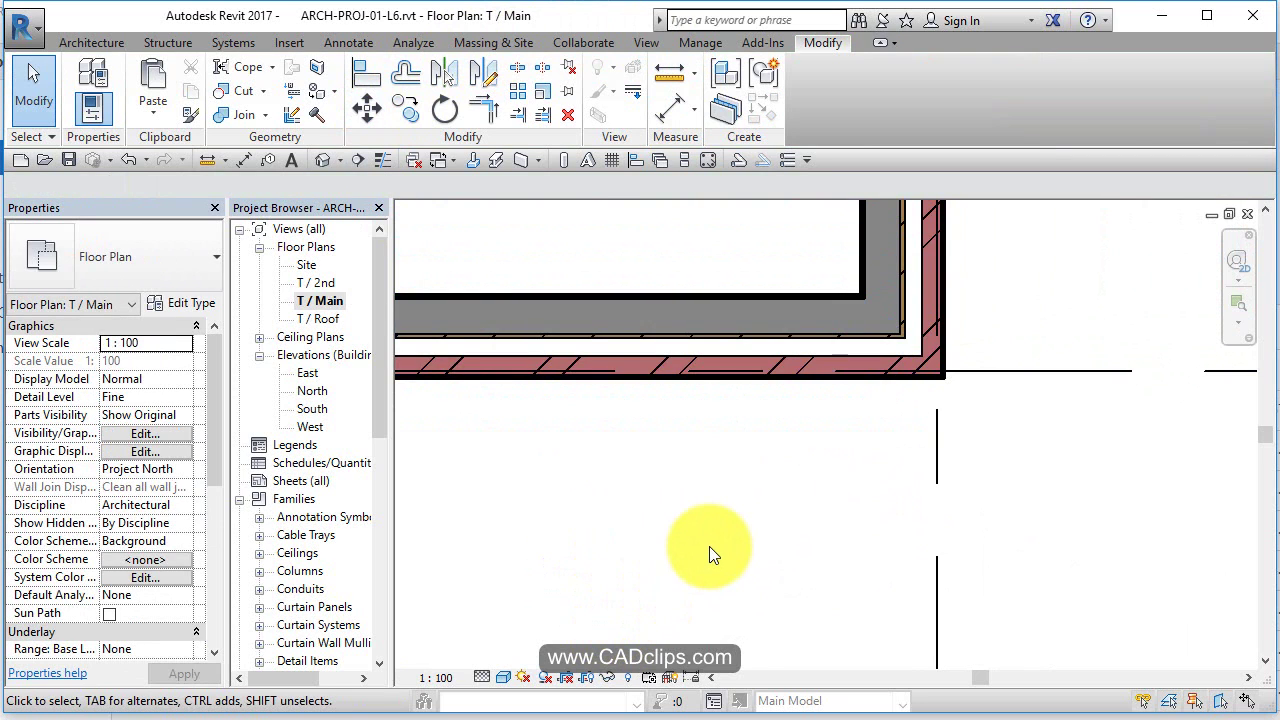
# Trim the lower part of the grid 3 wall and the grid B wall to a corner with Trim/Extend to Corner.
pyautogui.scroll(-5, 709, 546)
pyautogui.scroll(-3, 661, 545)
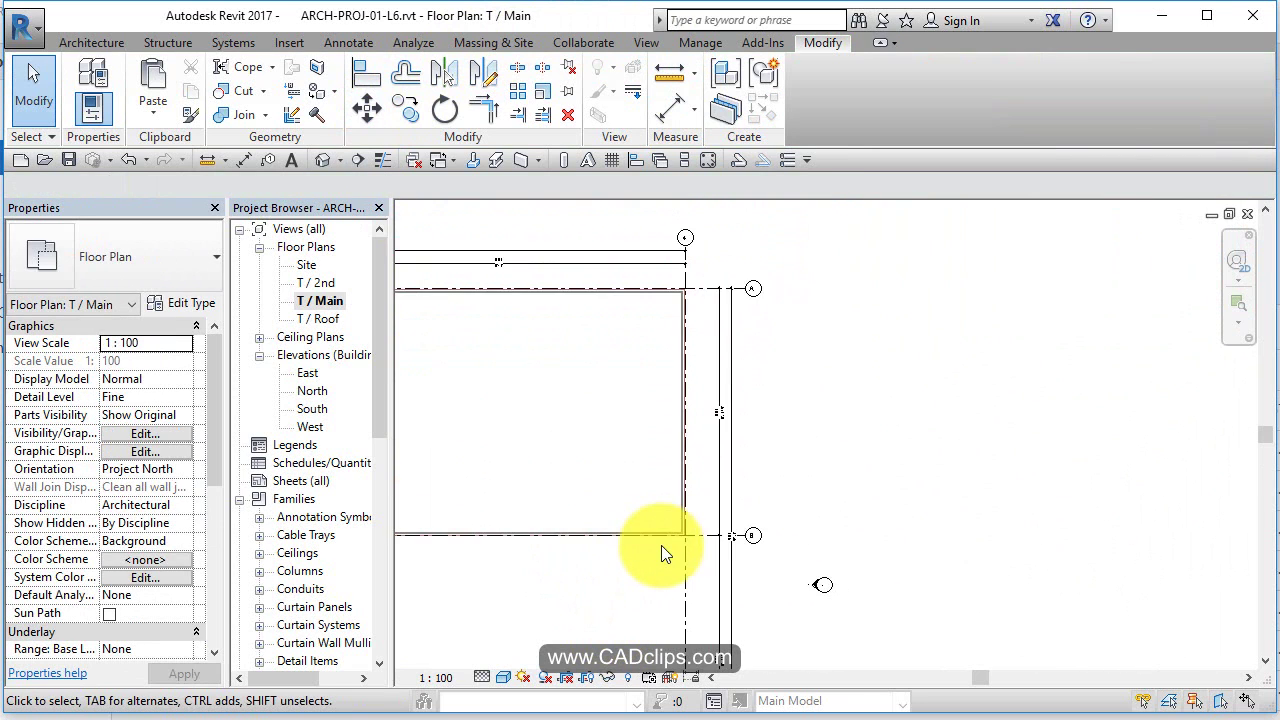
pyautogui.moveTo(661, 547); pyautogui.dragTo(1063, 520, button='middle')
pyautogui.moveTo(977, 464); pyautogui.dragTo(983, 395, button='middle')
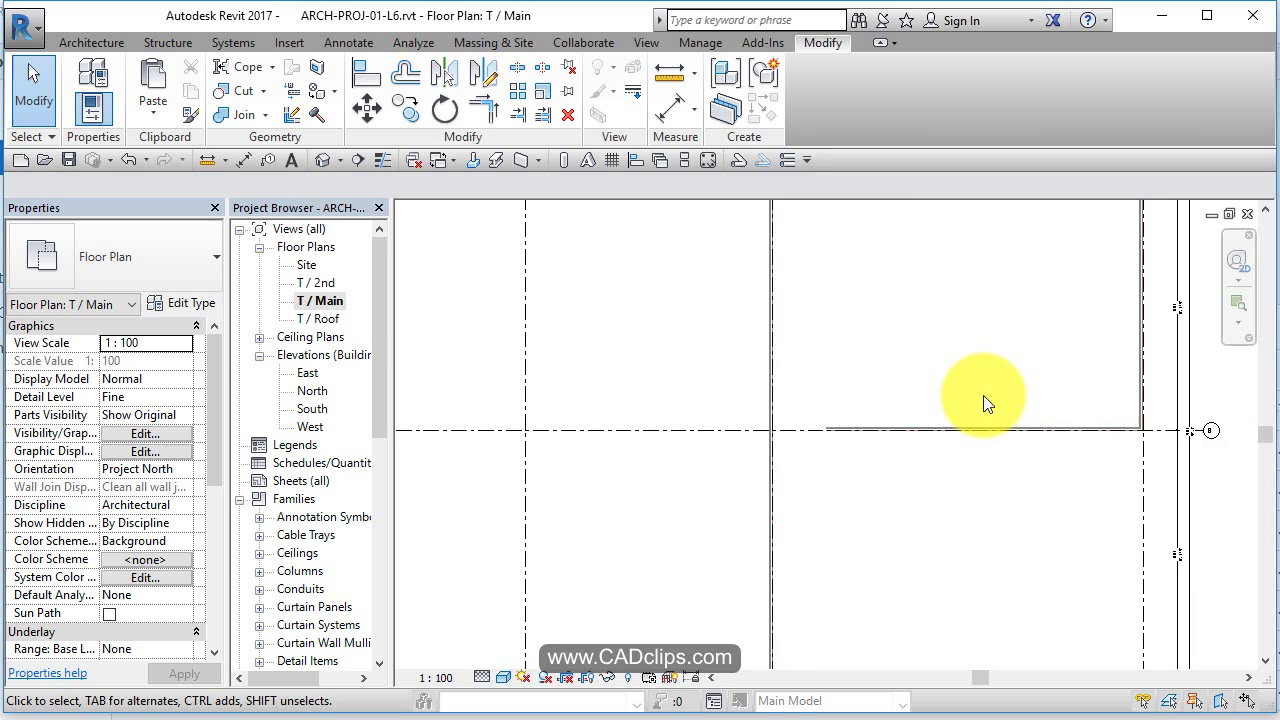
pyautogui.scroll(-2, 871, 435)
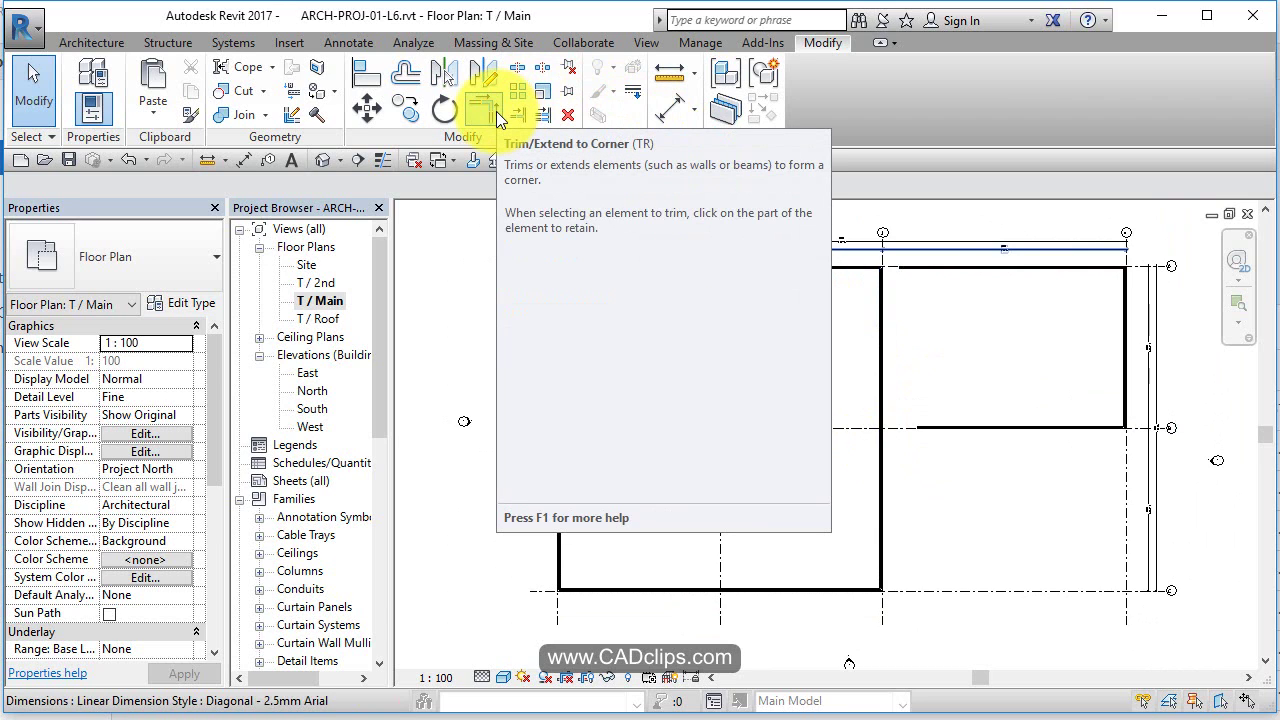
pyautogui.click(490, 110)
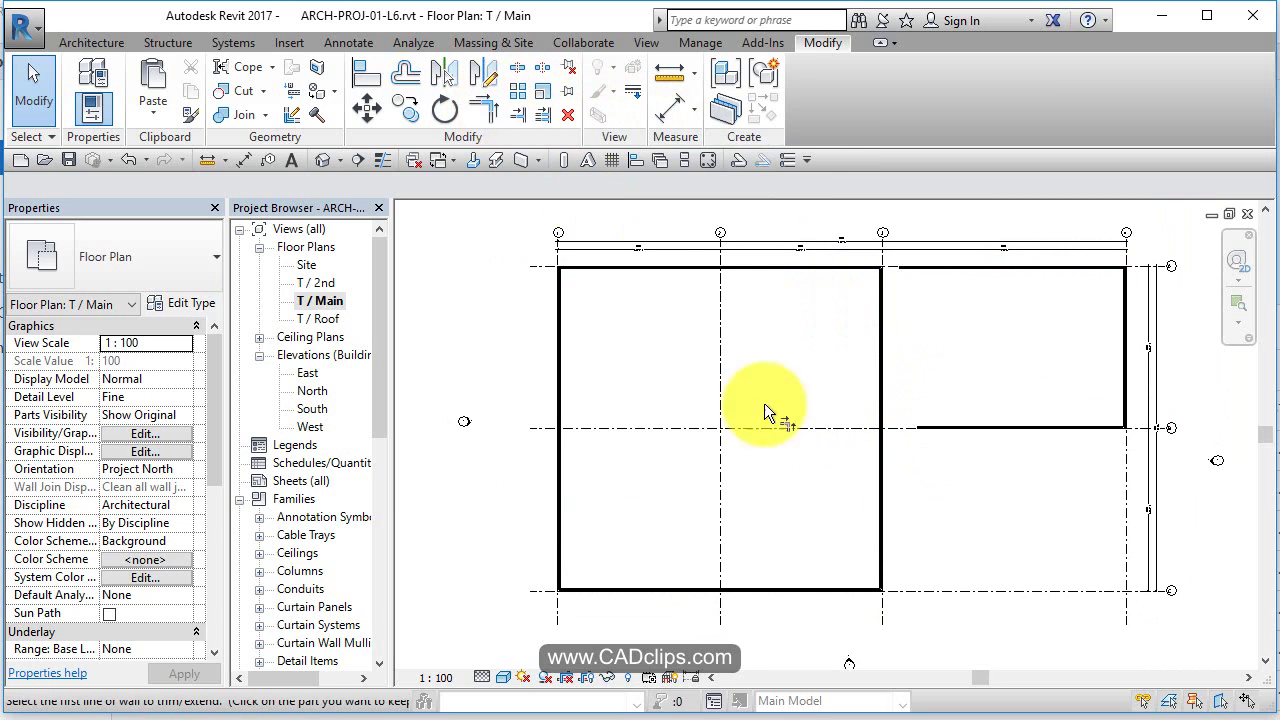
pyautogui.click(879, 515)
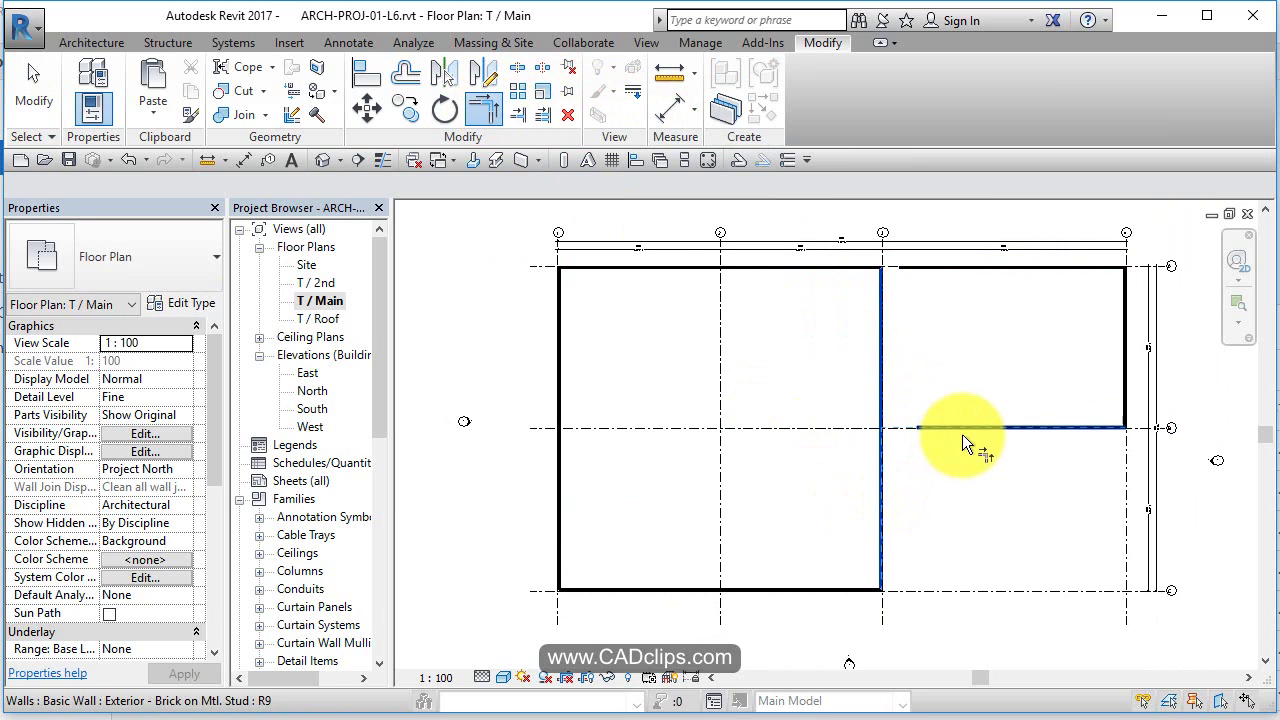
pyautogui.click(961, 436)
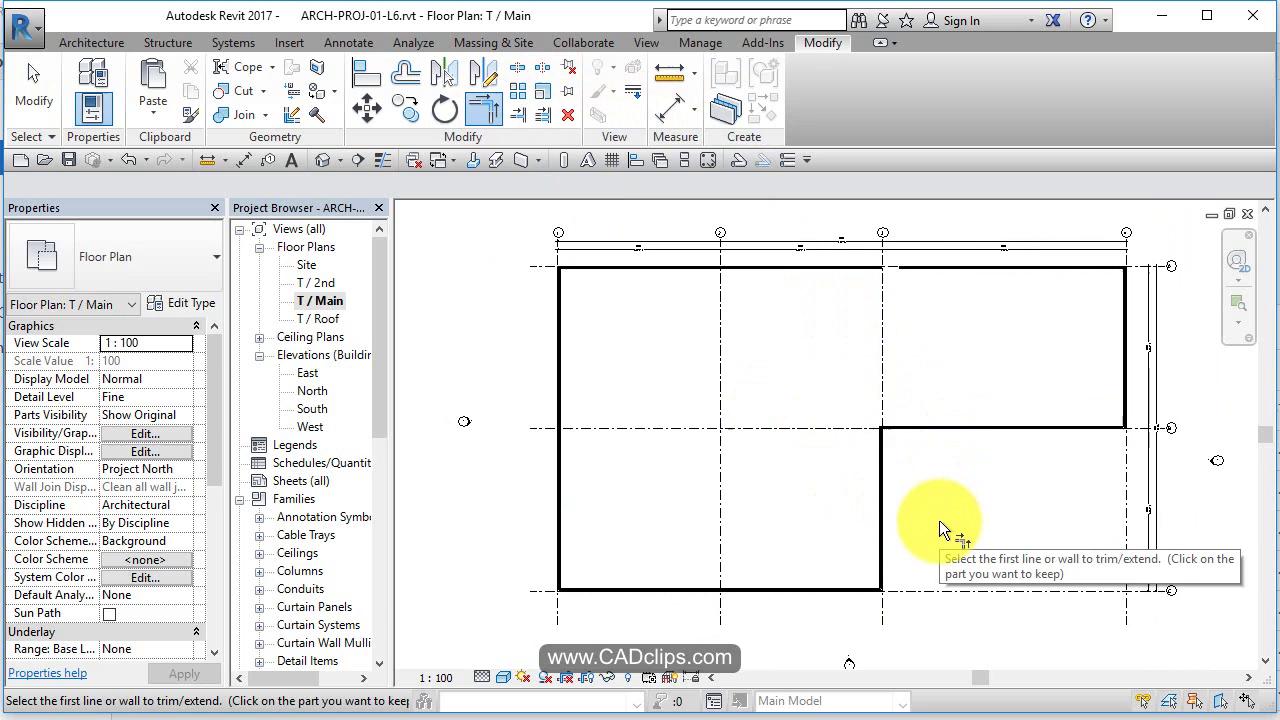
pyautogui.press('Escape')
pyautogui.press('Escape')
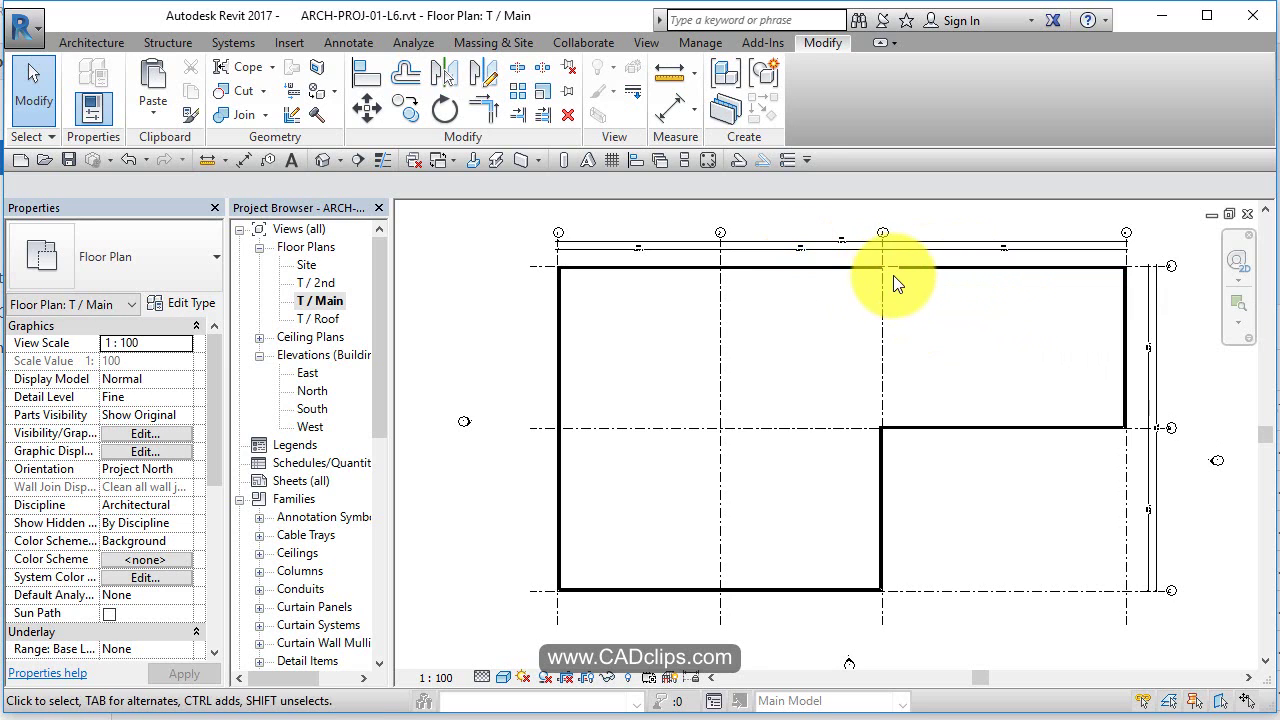
# Try to stretch the grid A wall between grids 3 and 4 to meet the neighbouring wall at grid 3, and undo the join.
pyautogui.click(842, 271)
pyautogui.click(957, 290)
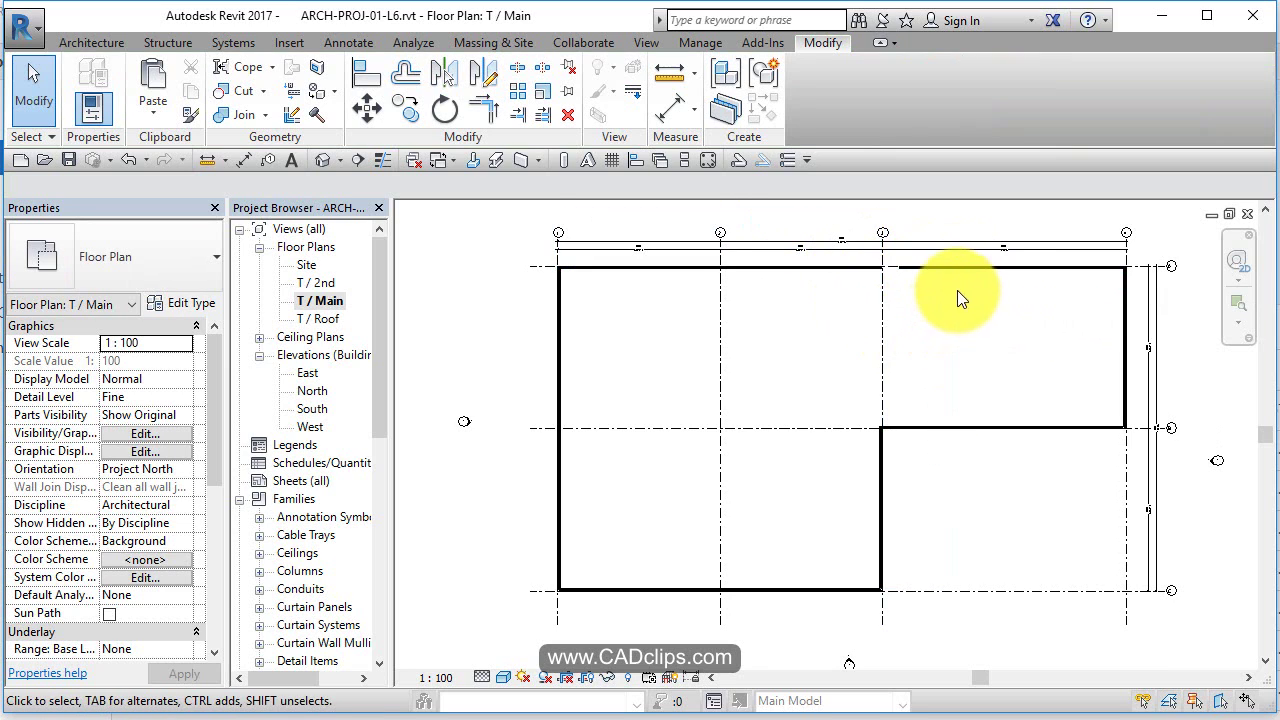
pyautogui.click(1000, 265)
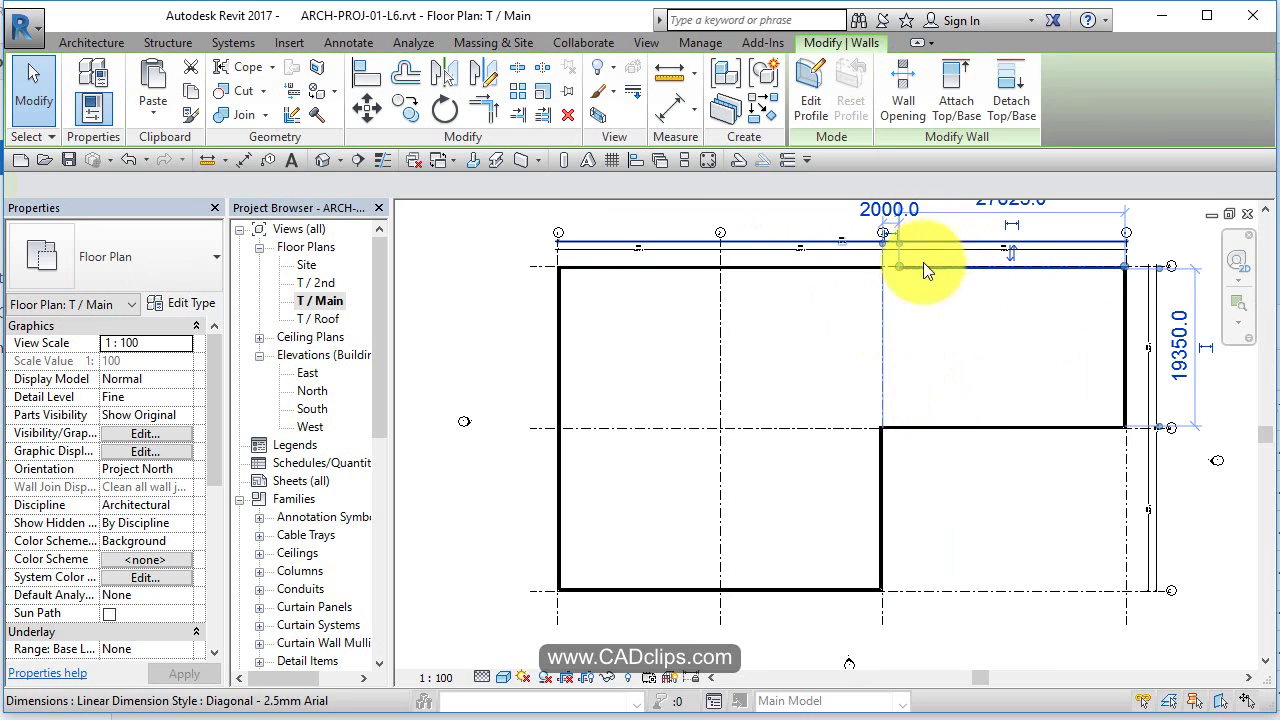
pyautogui.scroll(5, 860, 268)
pyautogui.moveTo(868, 282); pyautogui.dragTo(871, 243)
pyautogui.click(847, 292)
pyautogui.scroll(3, 847, 290)
pyautogui.click(886, 286)
pyautogui.click(900, 292)
pyautogui.scroll(-2, 922, 341)
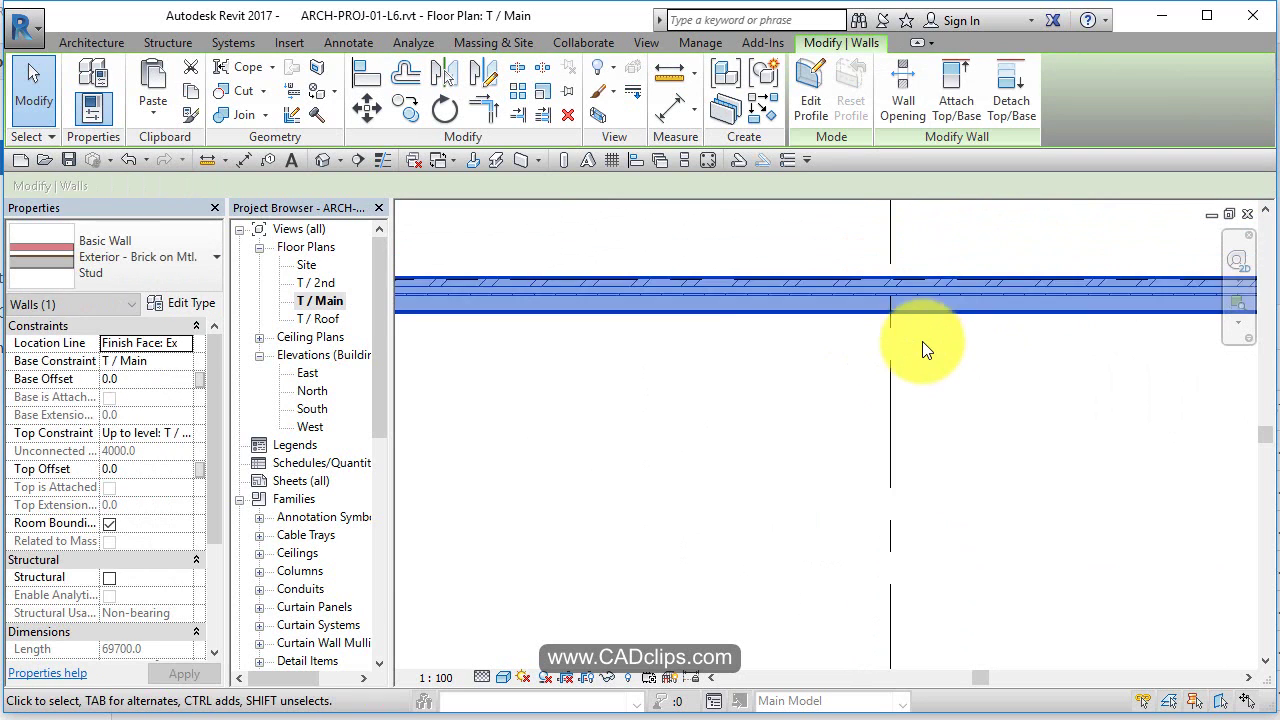
pyautogui.click(922, 341)
pyautogui.click(948, 314)
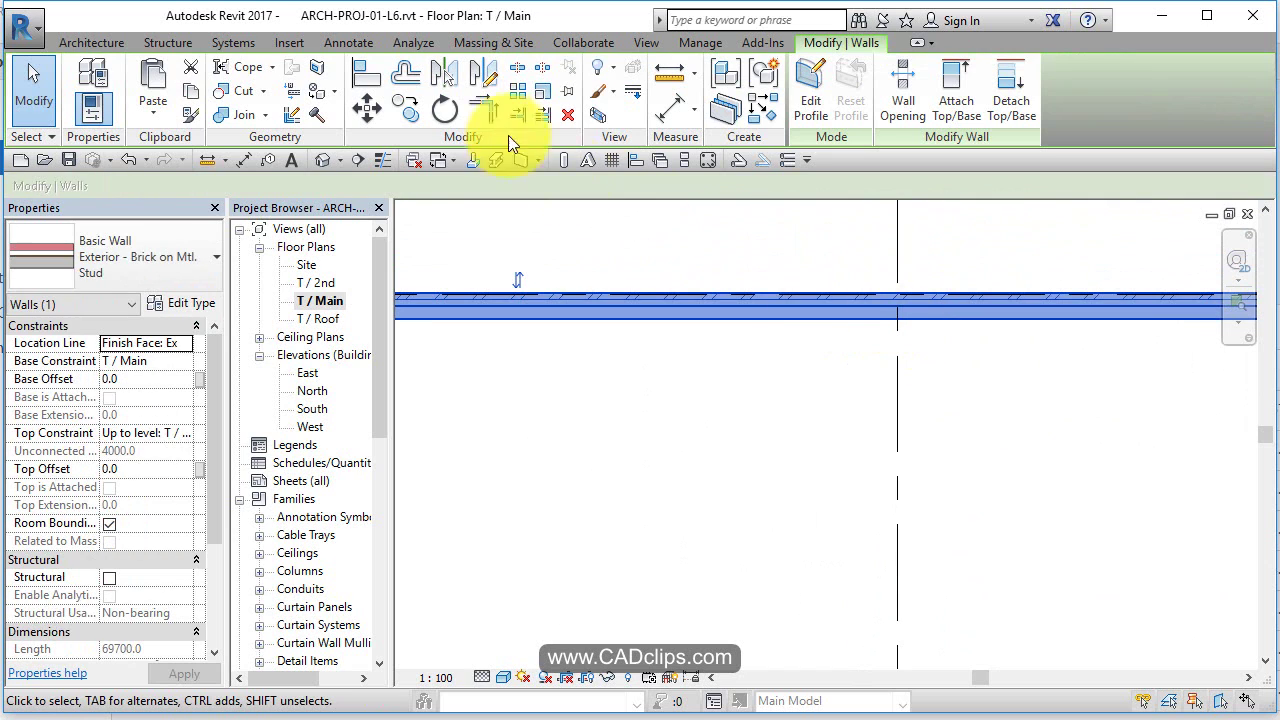
pyautogui.click(127, 154)
# Disallow the join at the grid 3 end of the grid A wall that runs toward grid 4.
pyautogui.moveTo(946, 301); pyautogui.dragTo(747, 423, button='middle')
pyautogui.scroll(2, 879, 383)
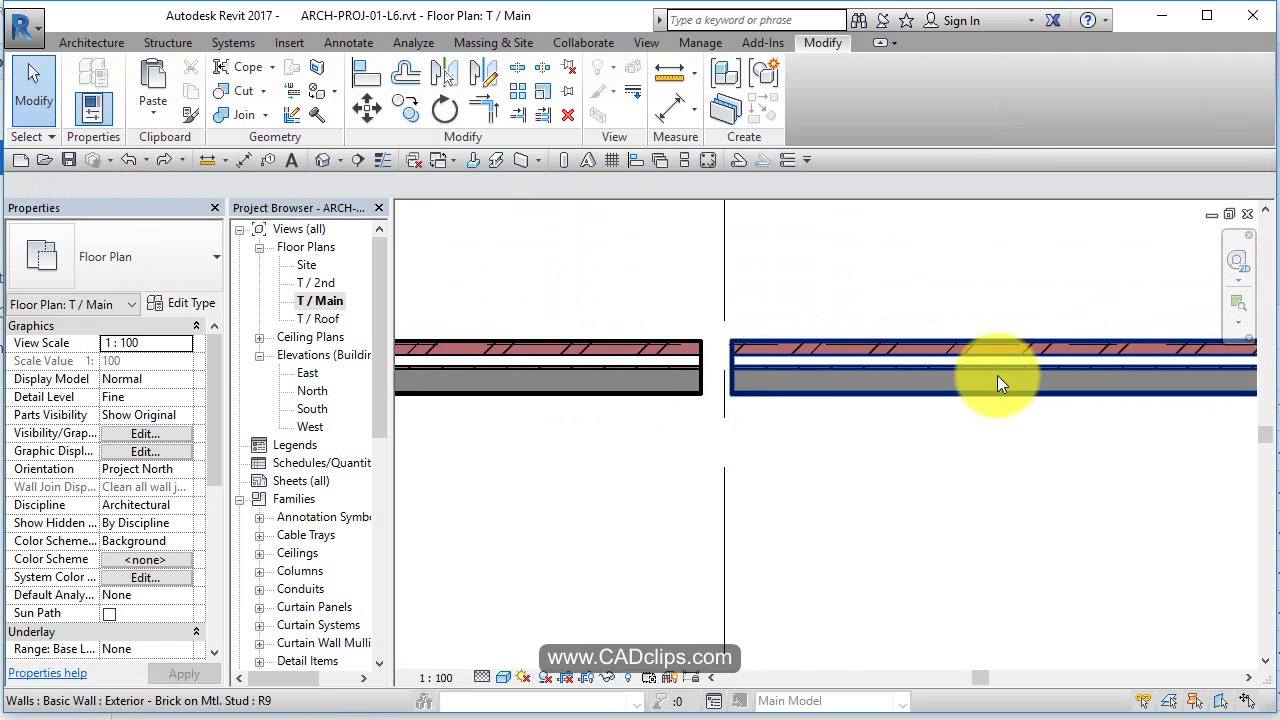
pyautogui.click(850, 380)
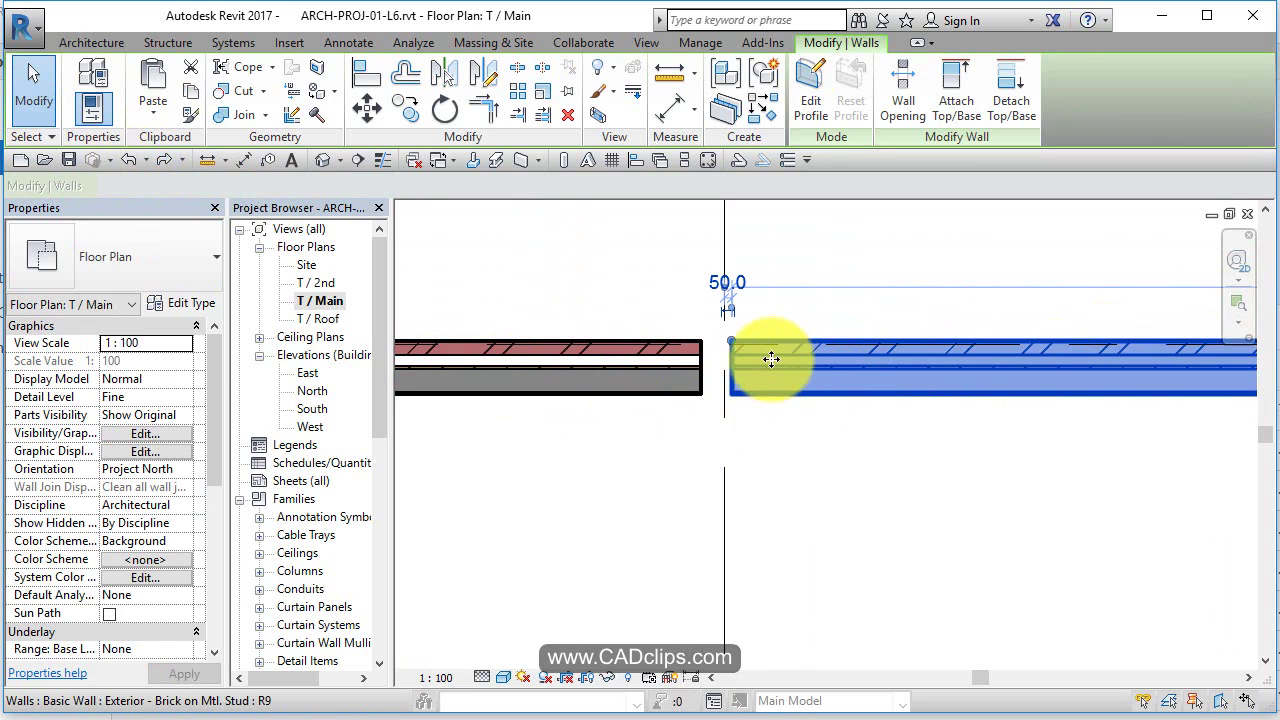
pyautogui.rightClick(731, 344)
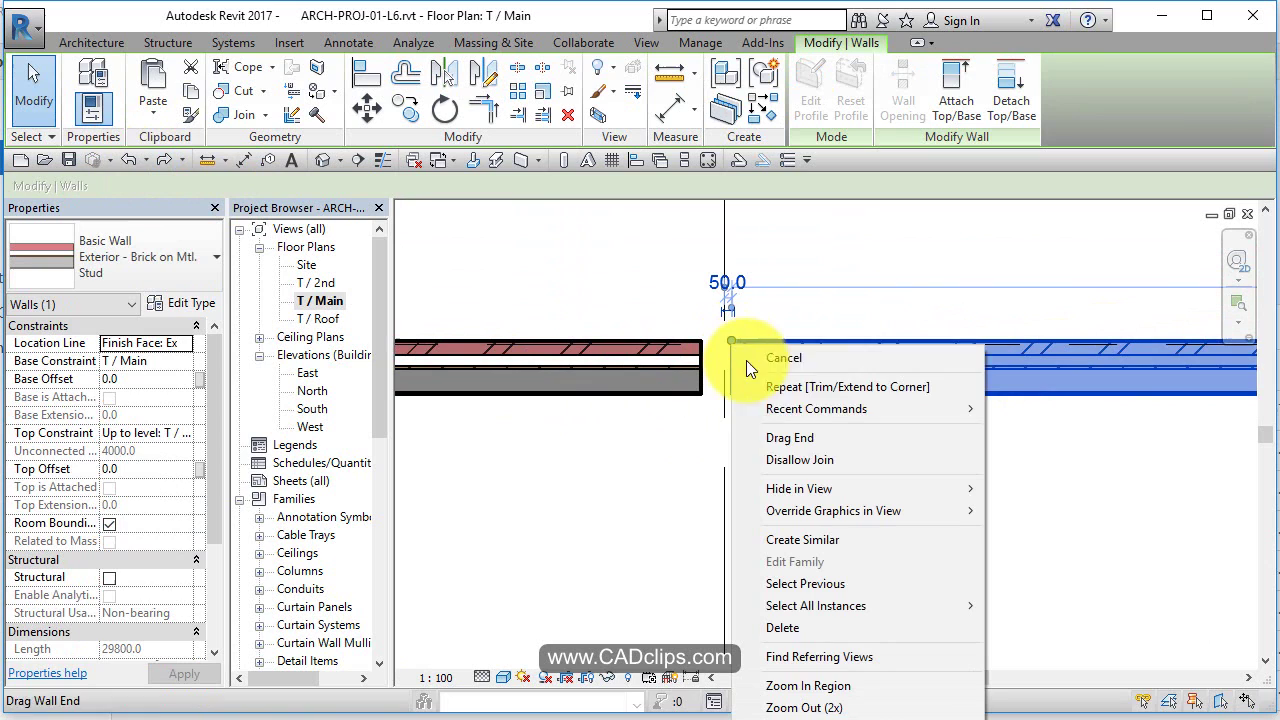
pyautogui.click(801, 461)
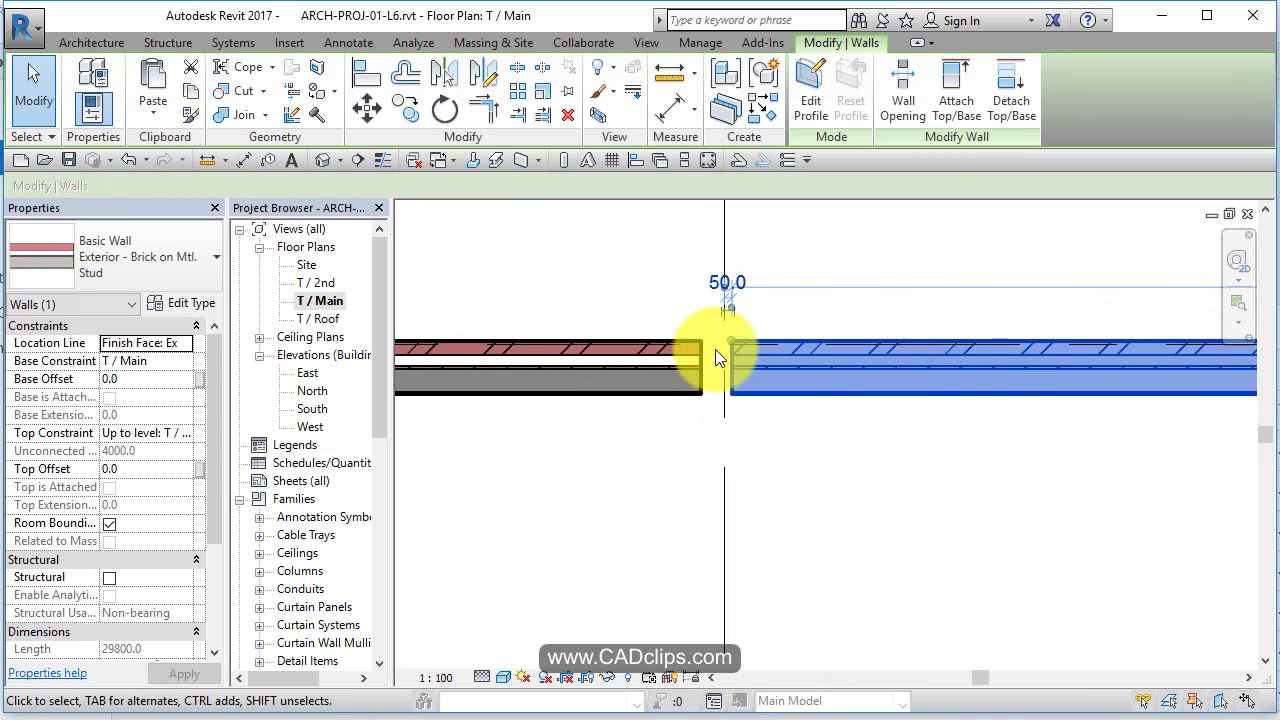
pyautogui.click(770, 447)
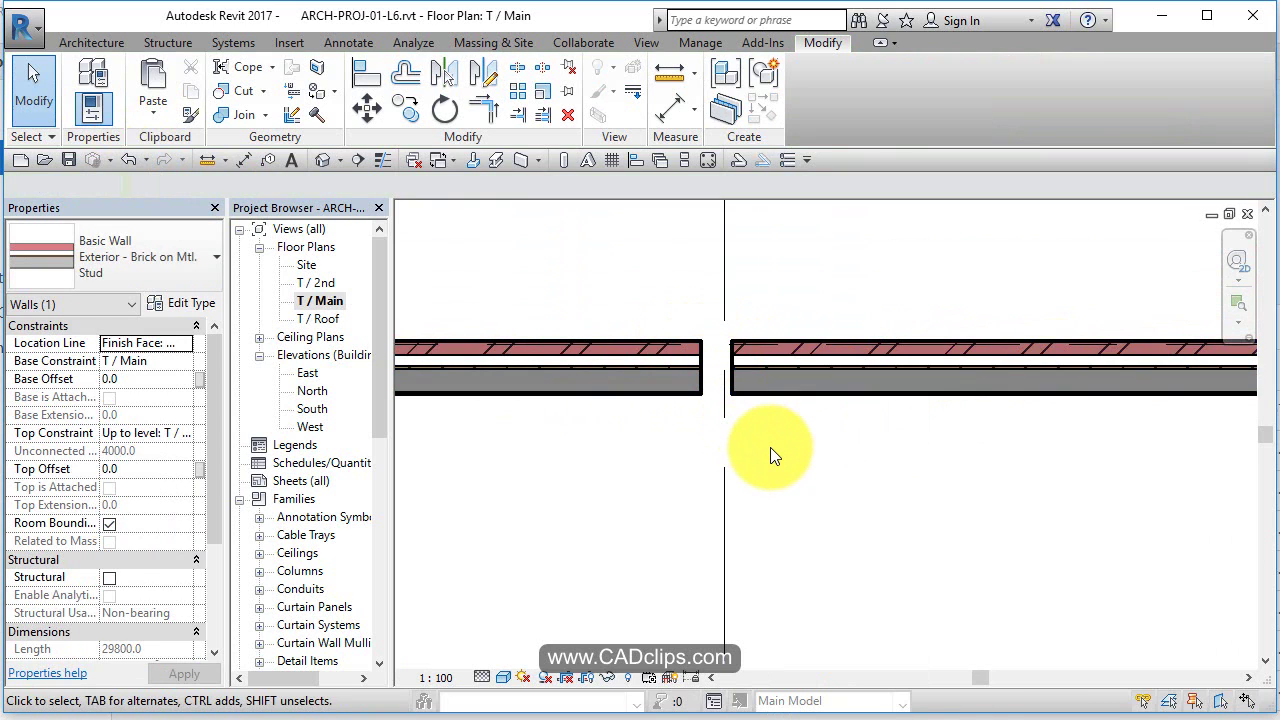
# Align the facing ends of both grid A walls to grid 3, using Align with Multiple Alignment enabled.
pyautogui.click(372, 70)
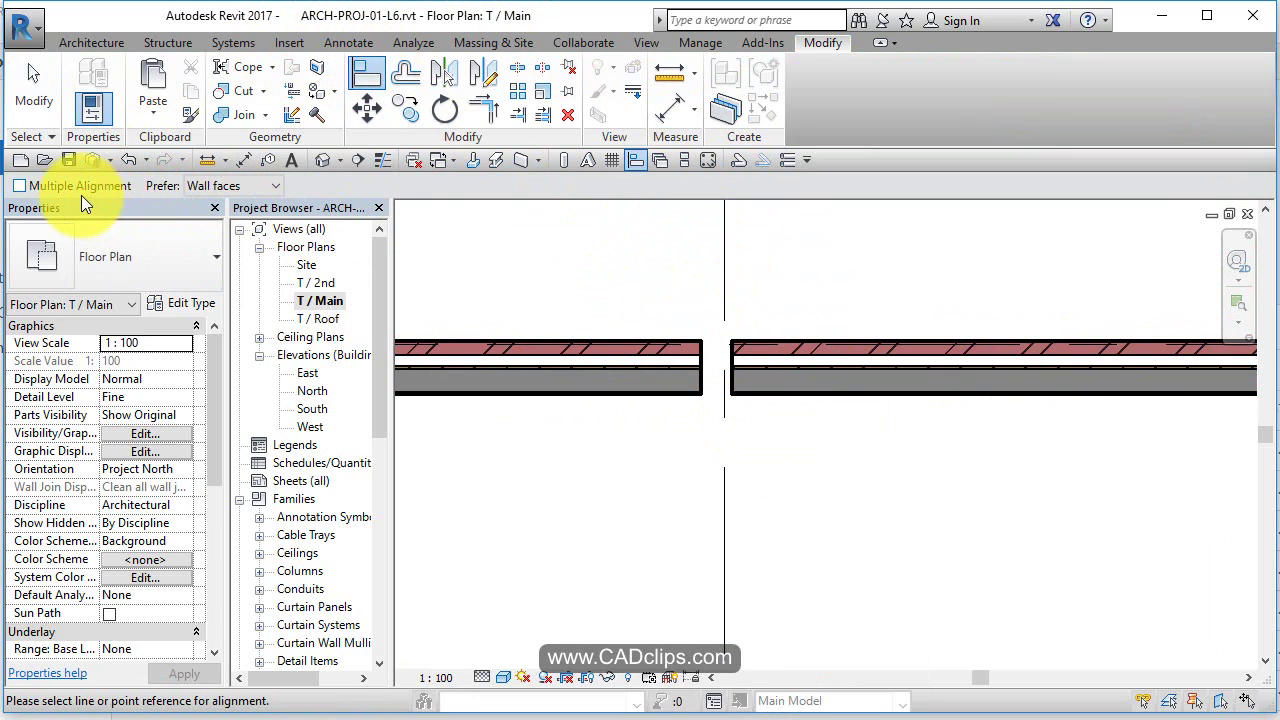
pyautogui.click(19, 186)
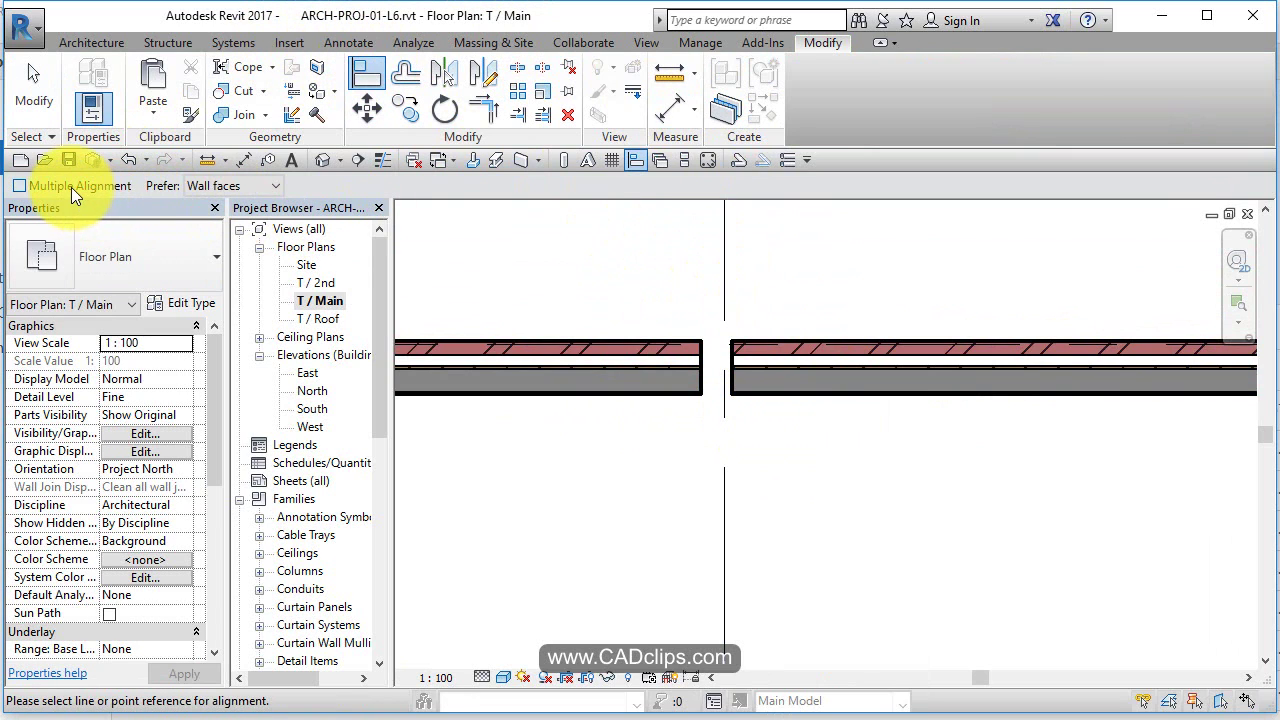
pyautogui.click(725, 269)
pyautogui.click(735, 362)
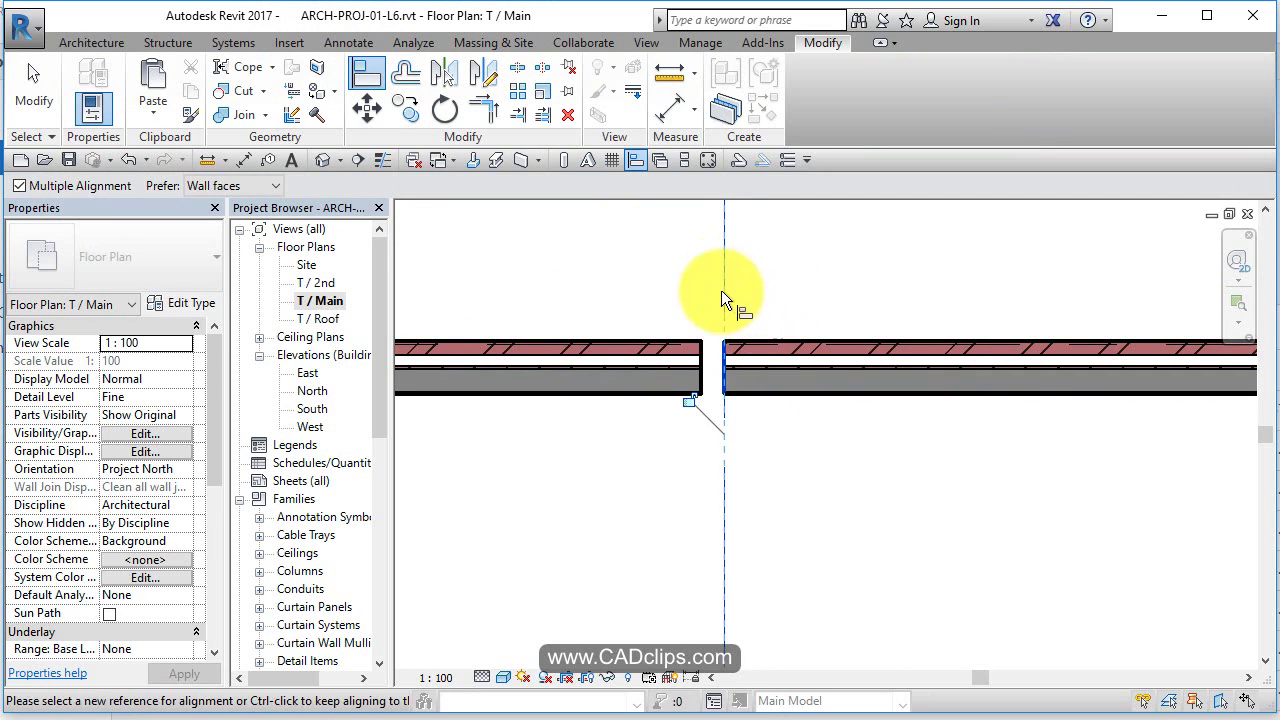
pyautogui.click(698, 354)
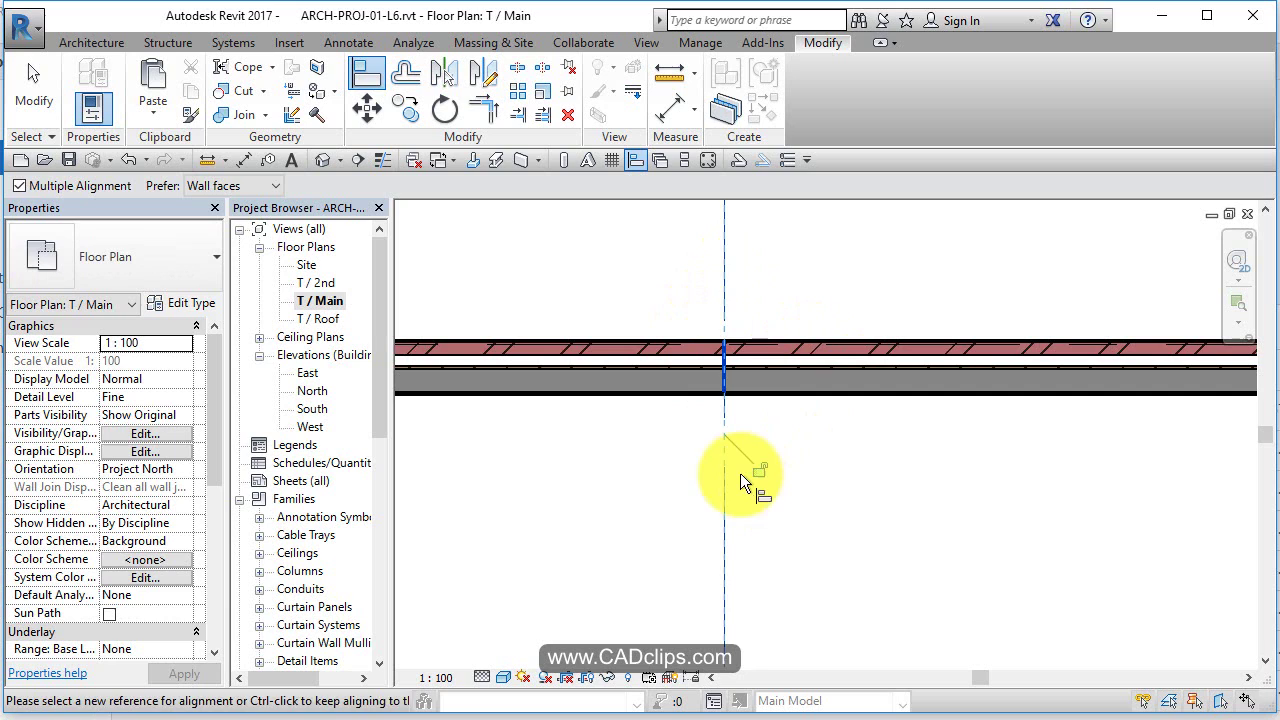
pyautogui.scroll(-2, 894, 539)
pyautogui.press('Escape')
pyautogui.press('Escape')
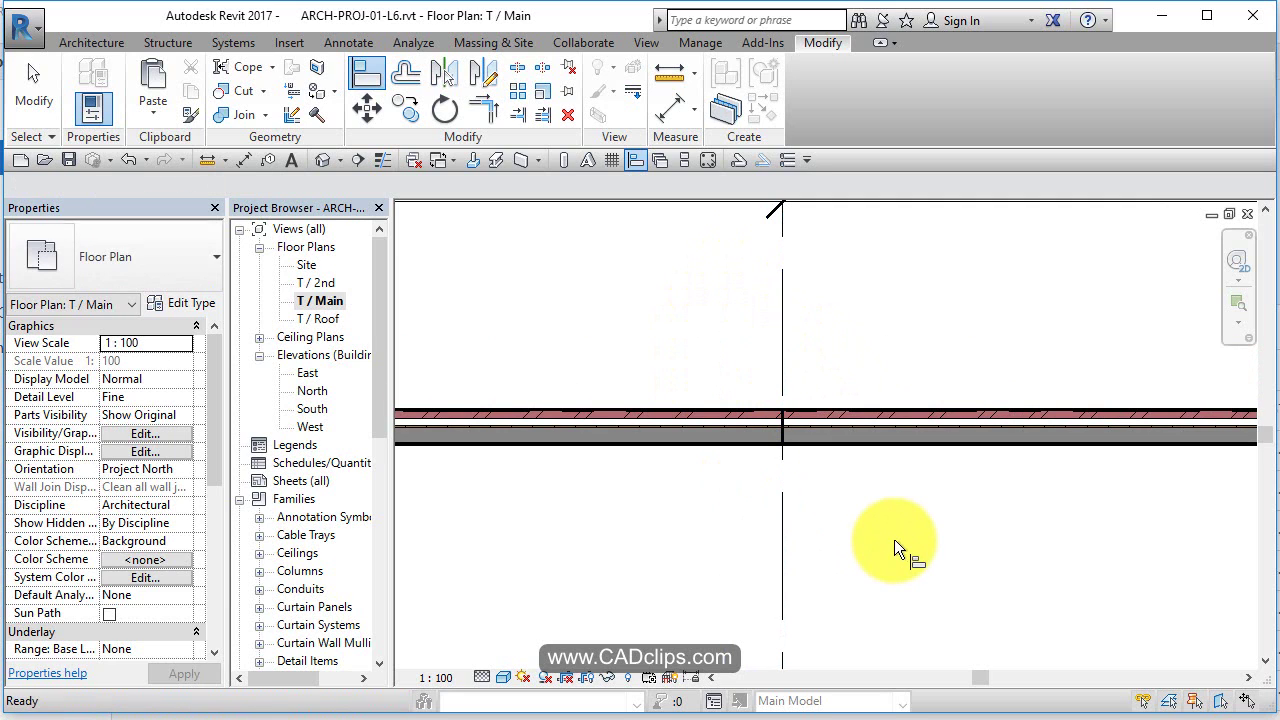
# Examine the two grid A walls on either side of grid 3 as separate segments, and review the whole wall outline.
pyautogui.click(856, 441)
pyautogui.click(870, 514)
pyautogui.scroll(-2, 870, 514)
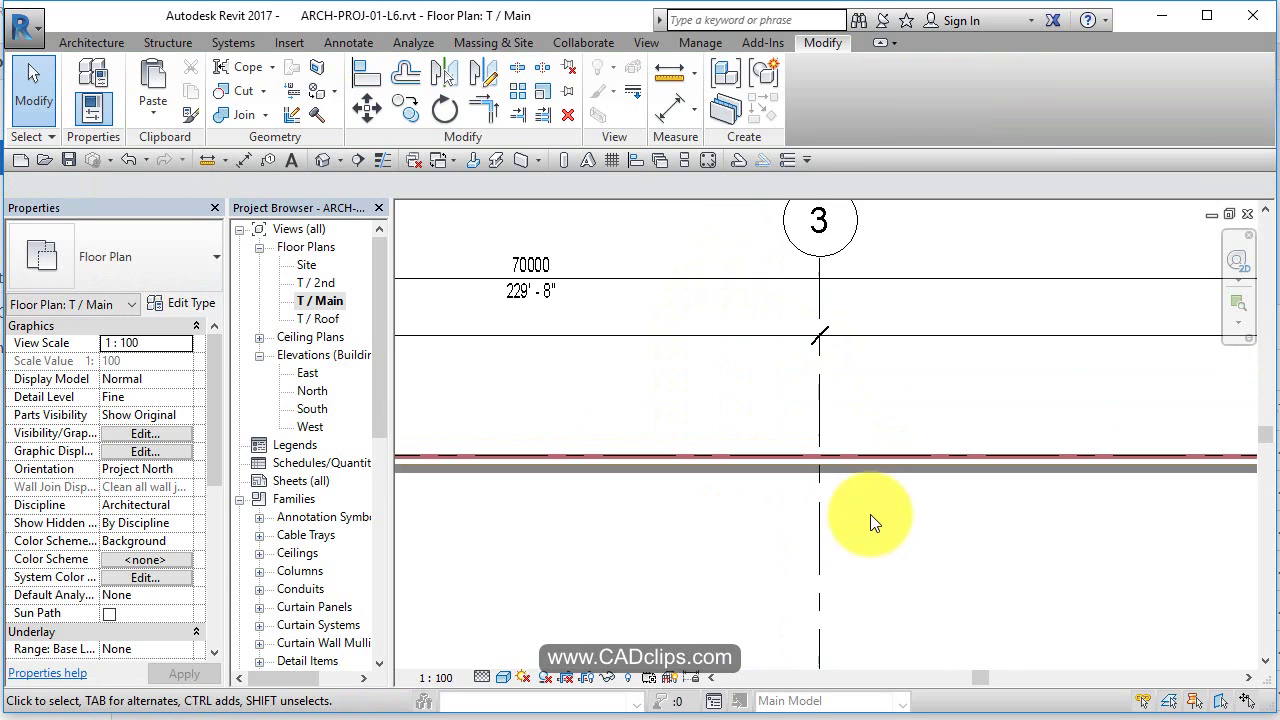
pyautogui.moveTo(870, 514); pyautogui.dragTo(838, 337, button='middle')
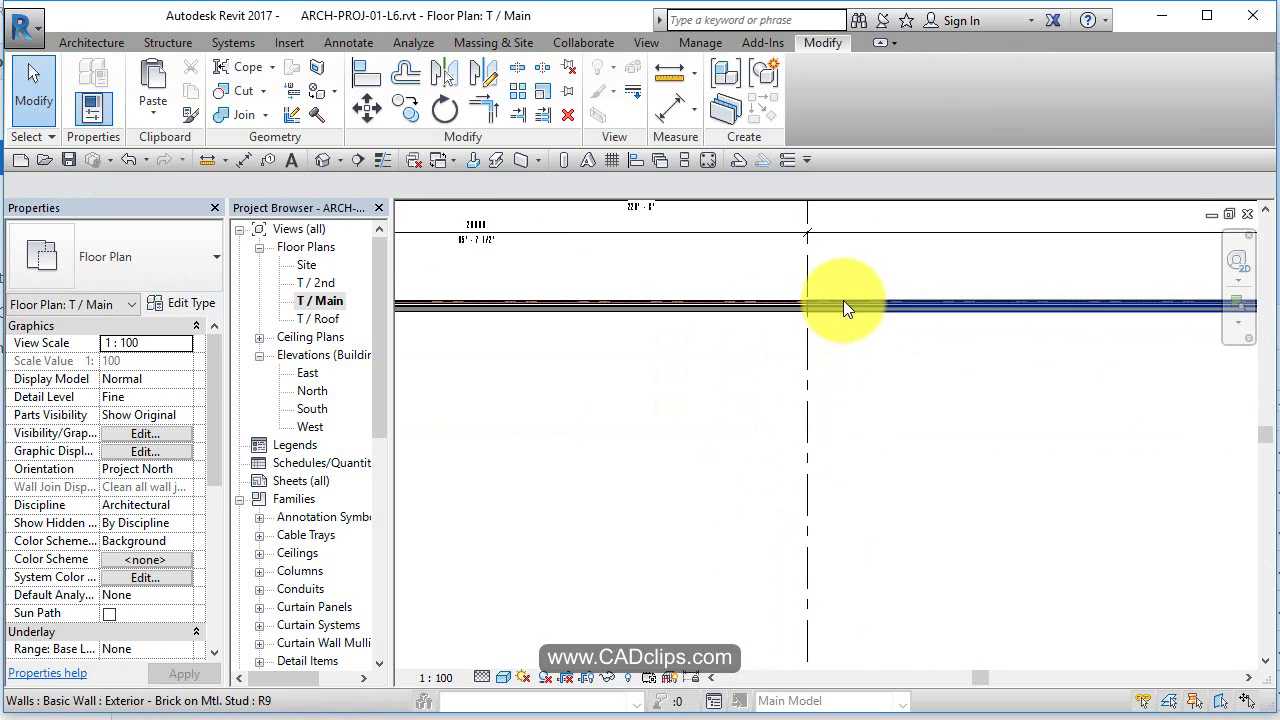
pyautogui.click(843, 302)
pyautogui.click(781, 298)
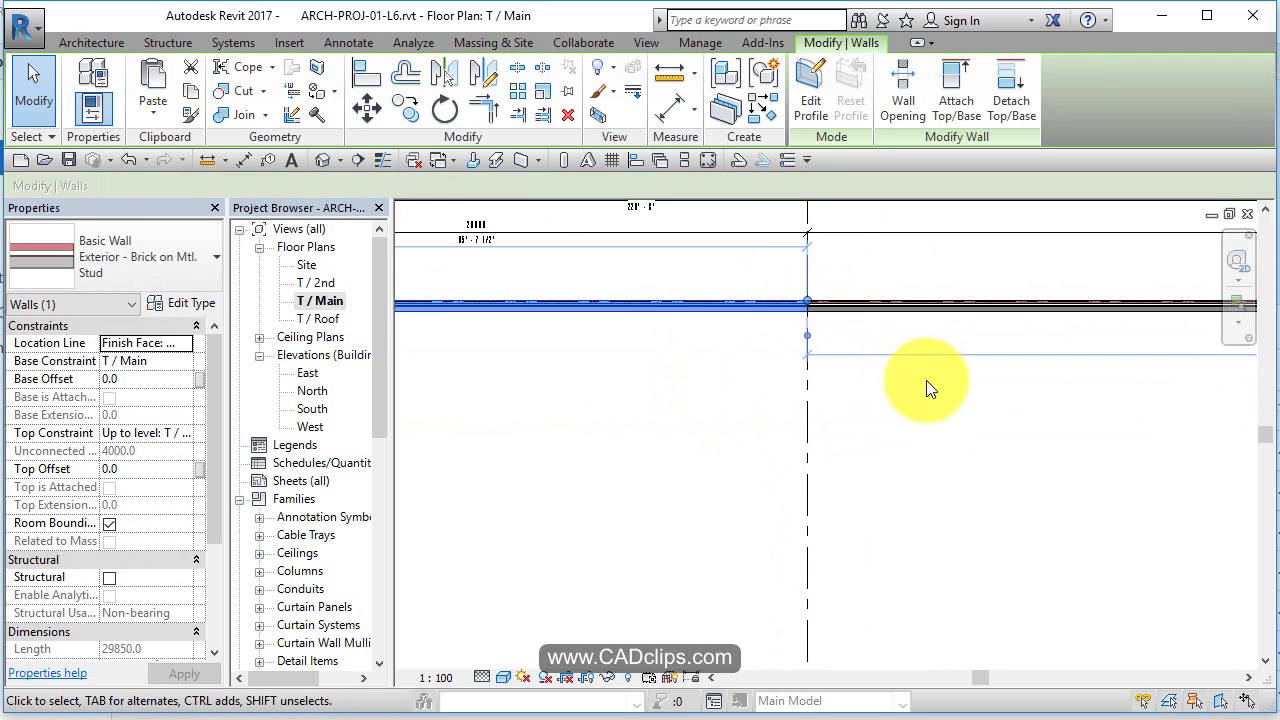
pyautogui.scroll(-2, 926, 380)
pyautogui.moveTo(926, 380); pyautogui.dragTo(905, 358, button='middle')
pyautogui.click(859, 349)
pyautogui.scroll(-2, 859, 349)
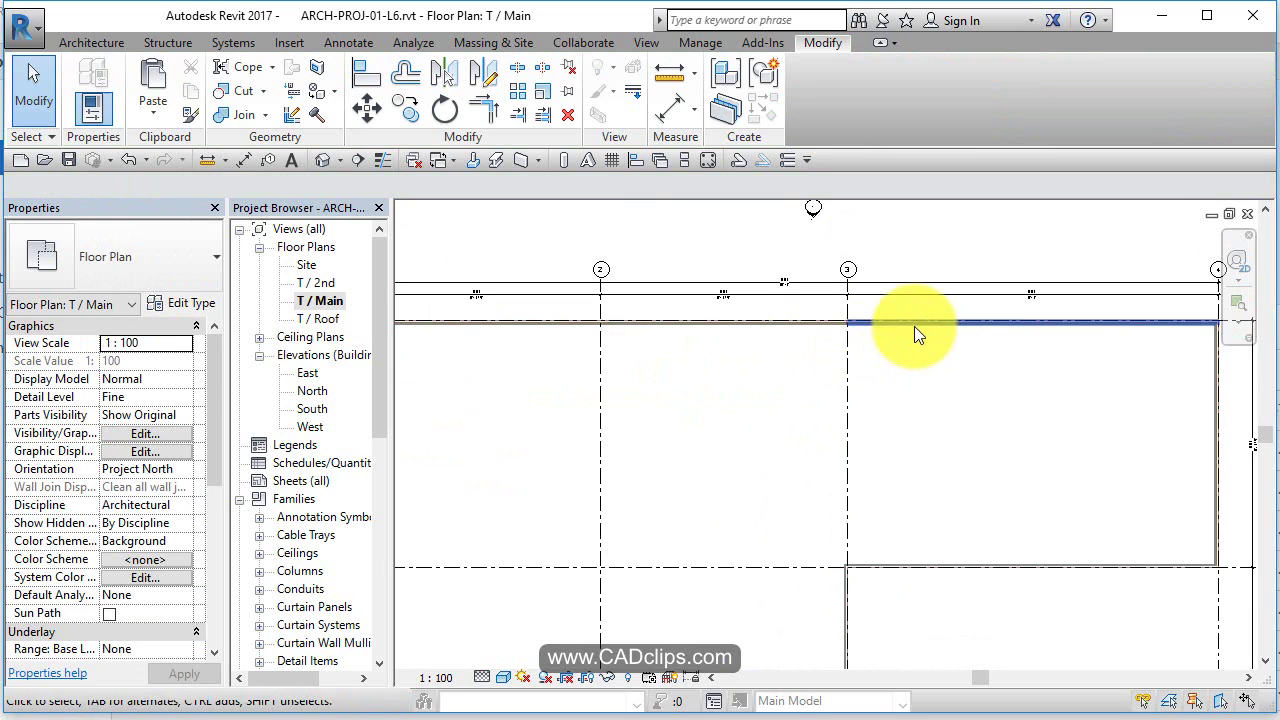
pyautogui.click(914, 324)
pyautogui.click(926, 370)
pyautogui.scroll(-2, 924, 376)
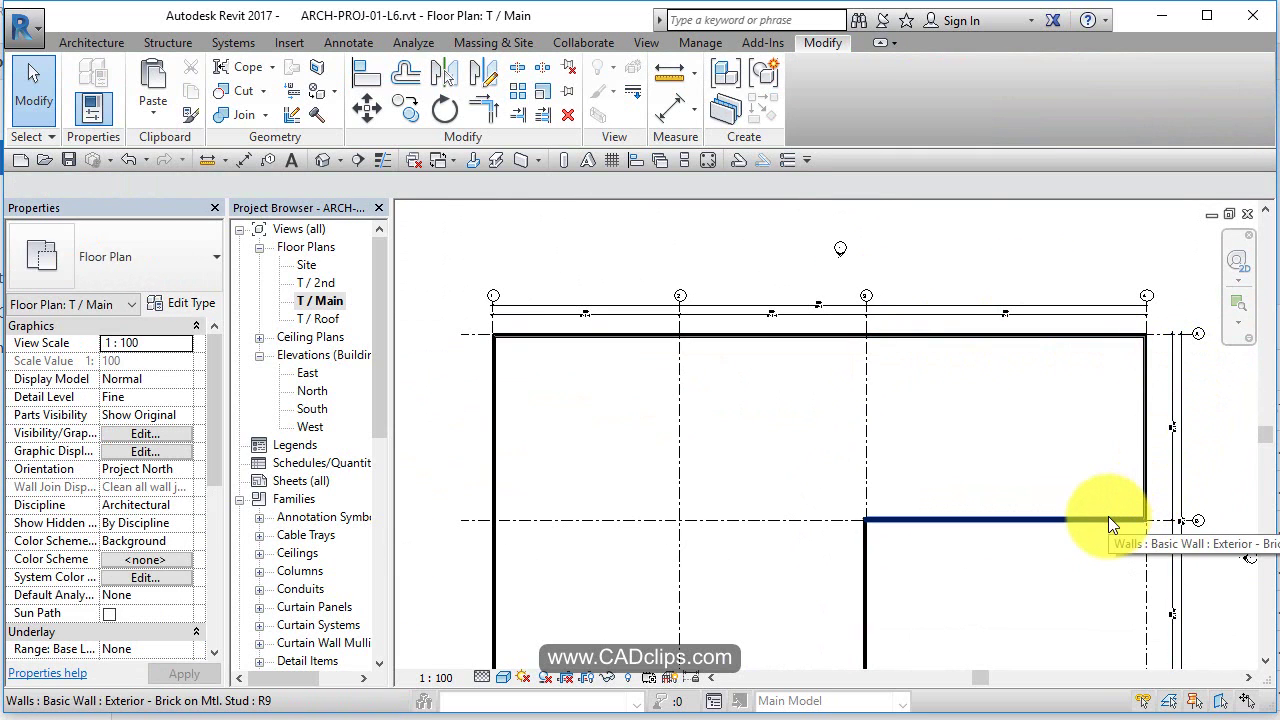
pyautogui.moveTo(945, 528); pyautogui.dragTo(923, 407, button='middle')
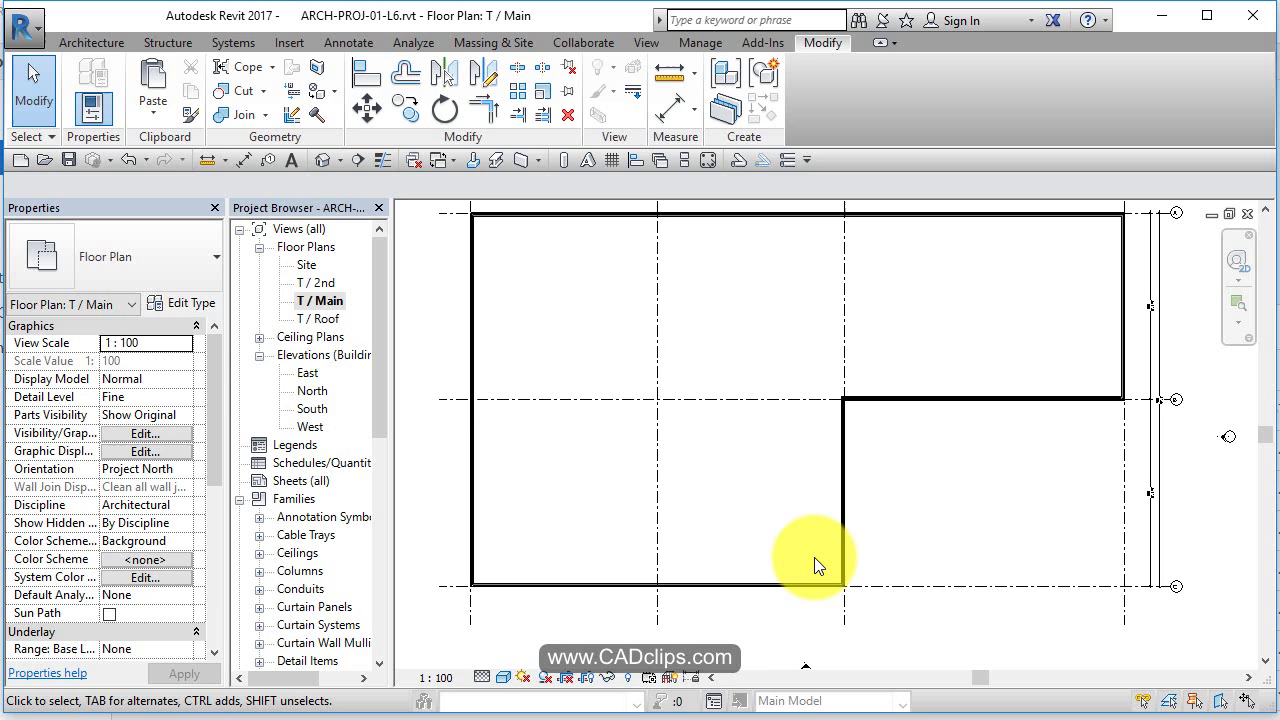
# Open the default 3D view of the model.
pyautogui.click(324, 159)
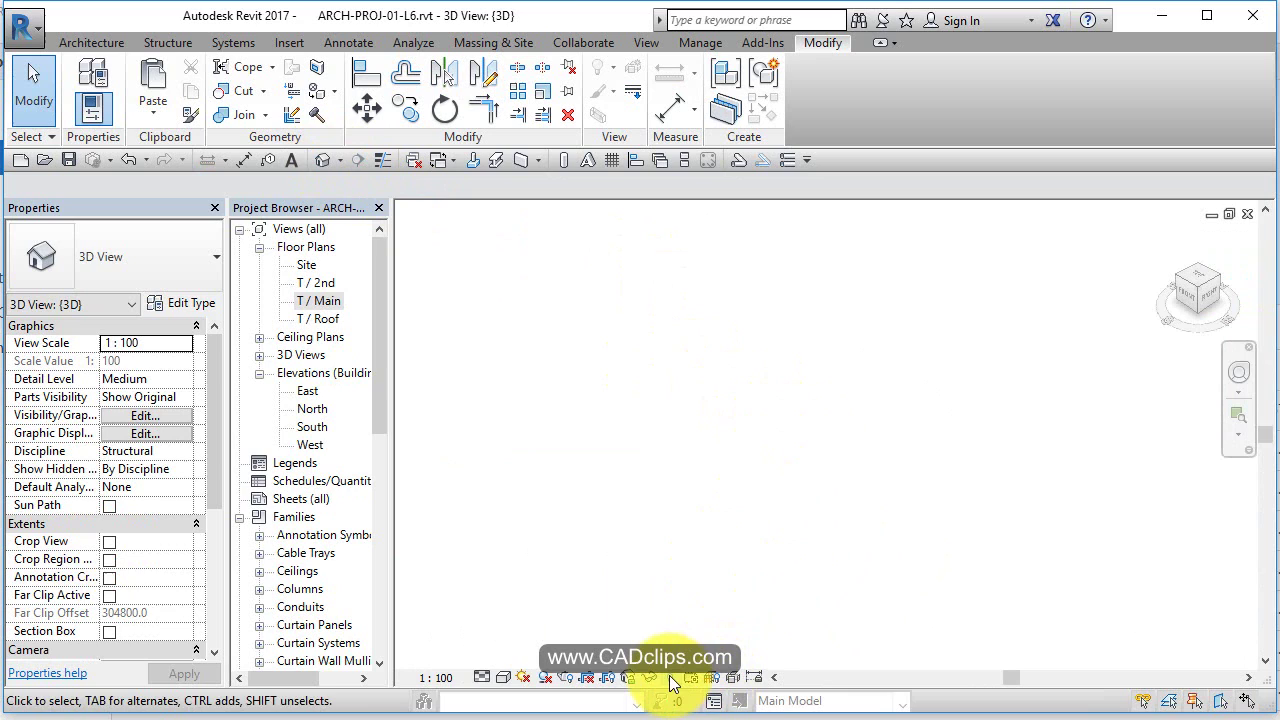
# Check the empty 3D view for hidden elements using Reveal Hidden Elements, and turn the mode off again.
pyautogui.press('r')
pyautogui.press('h')
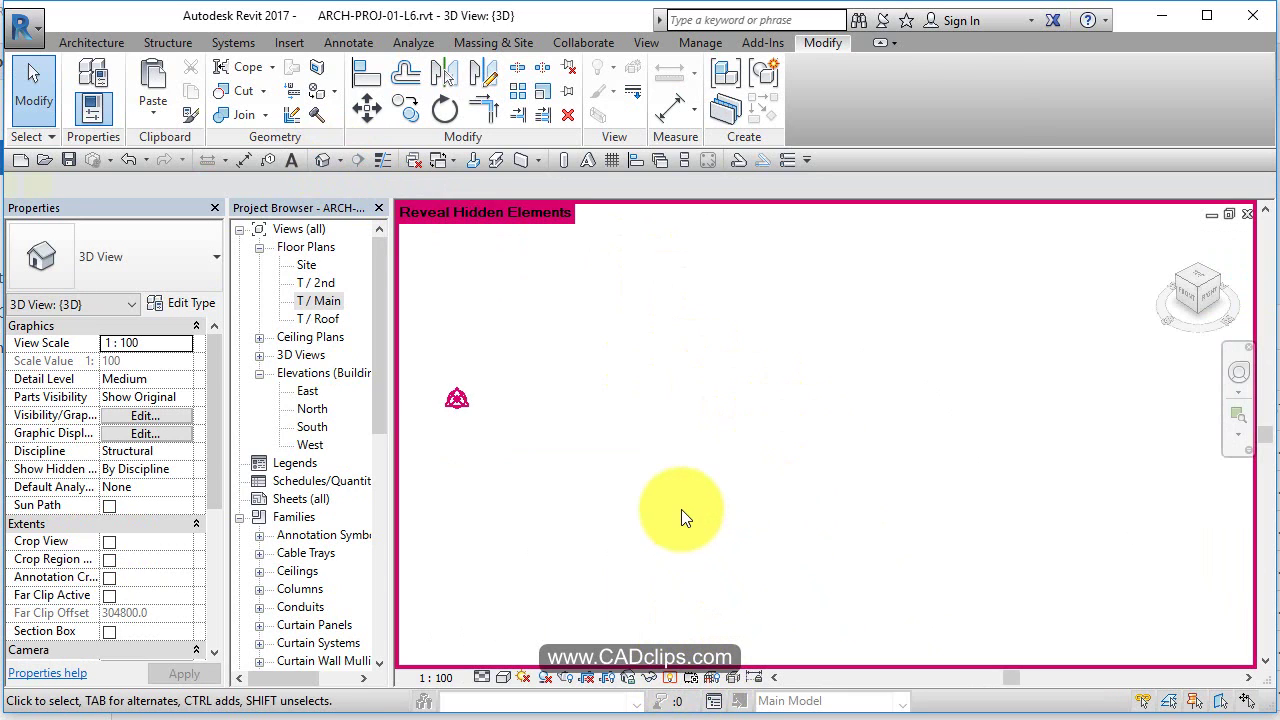
pyautogui.press('z')
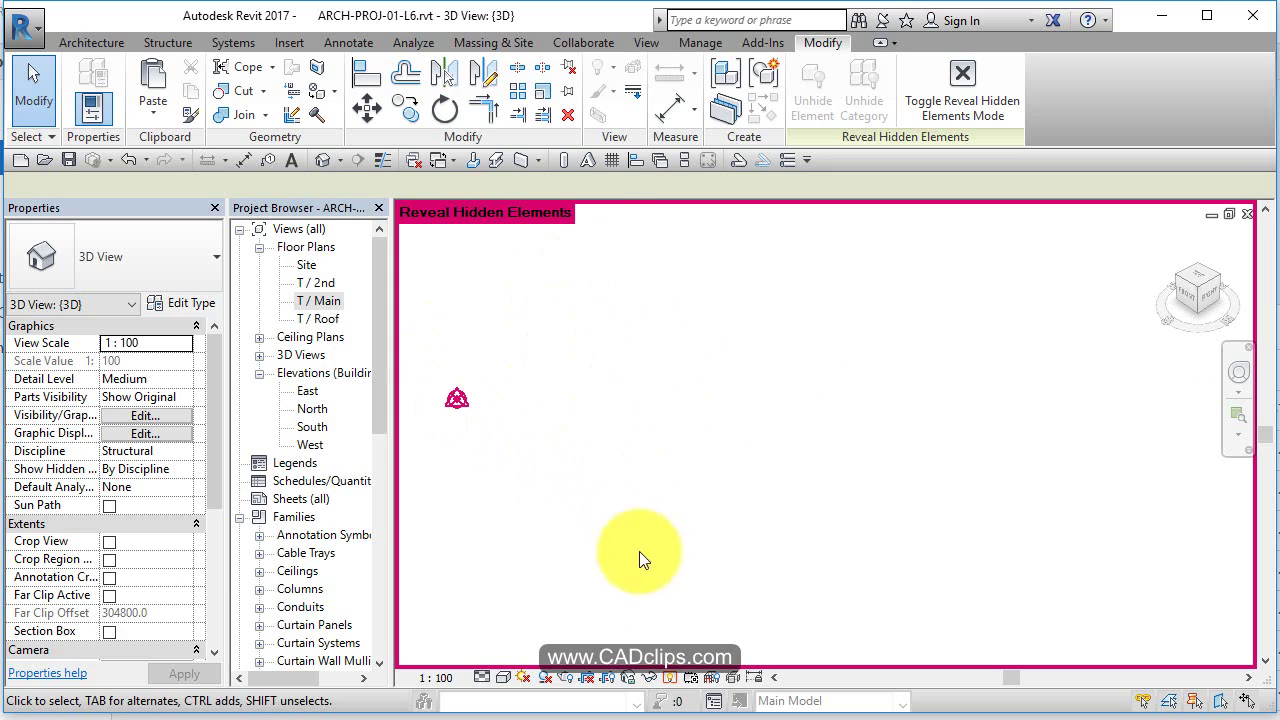
pyautogui.click(650, 674)
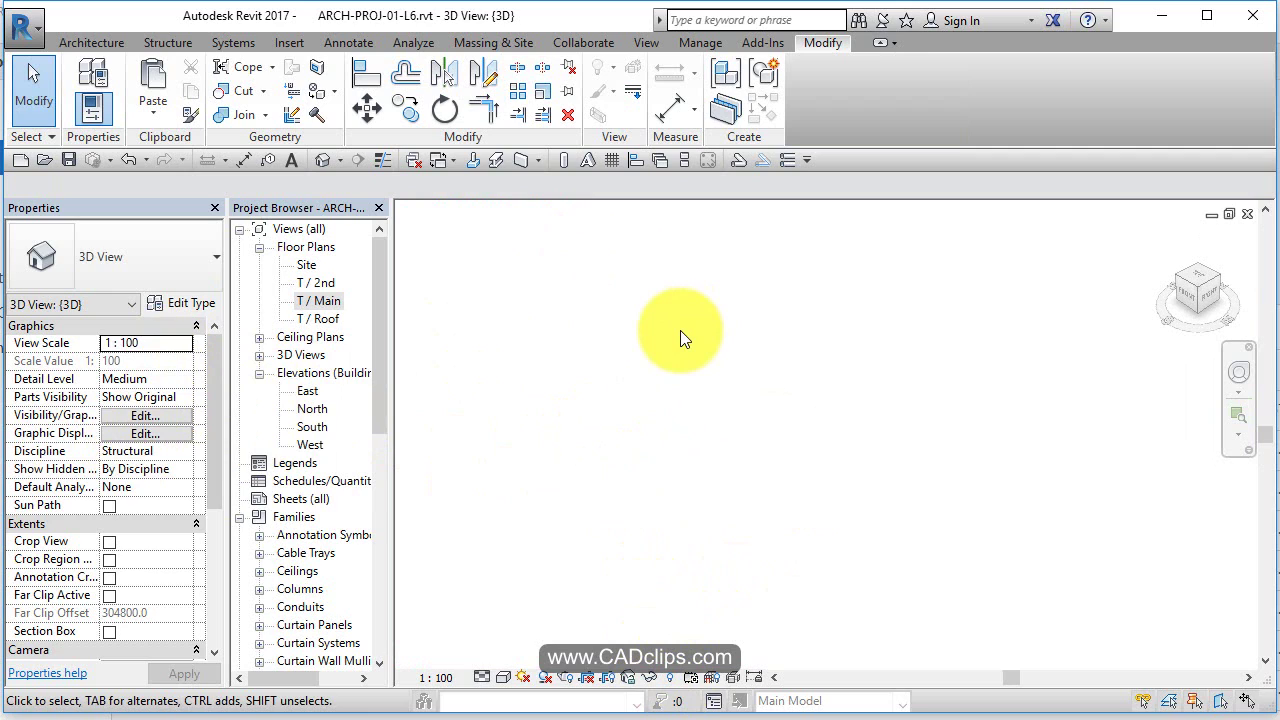
pyautogui.click(184, 449)
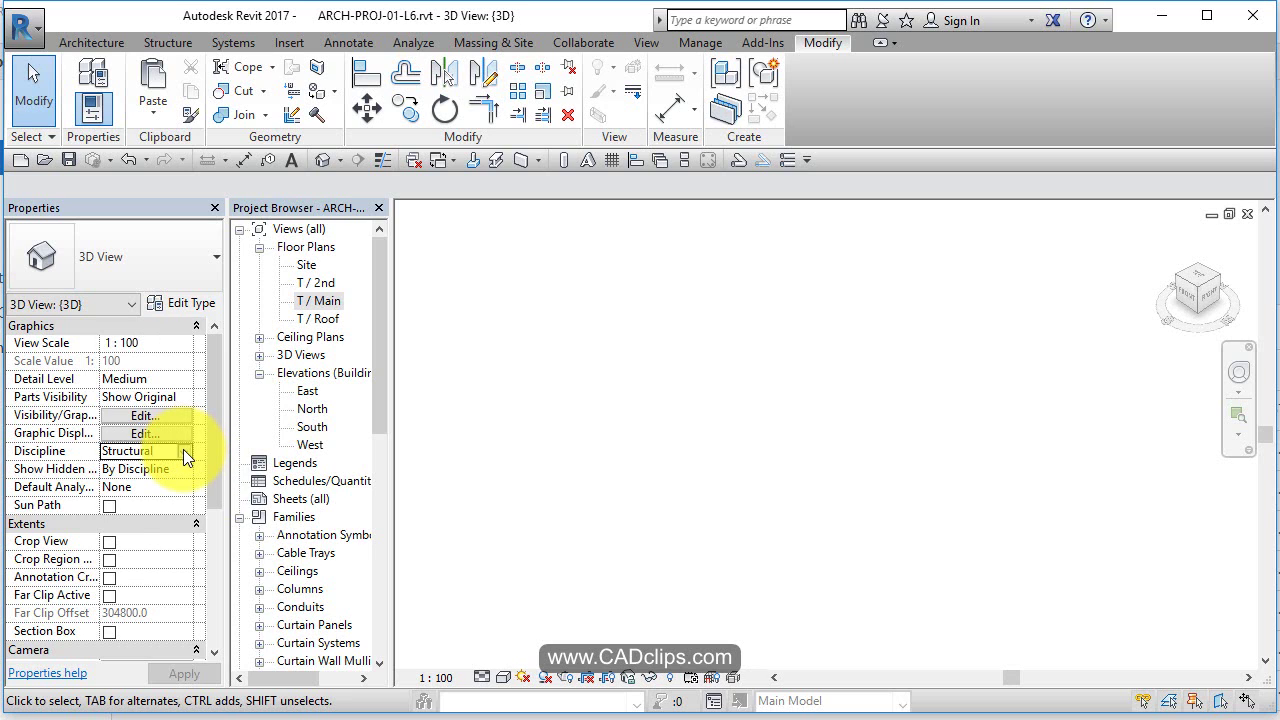
pyautogui.click(184, 451)
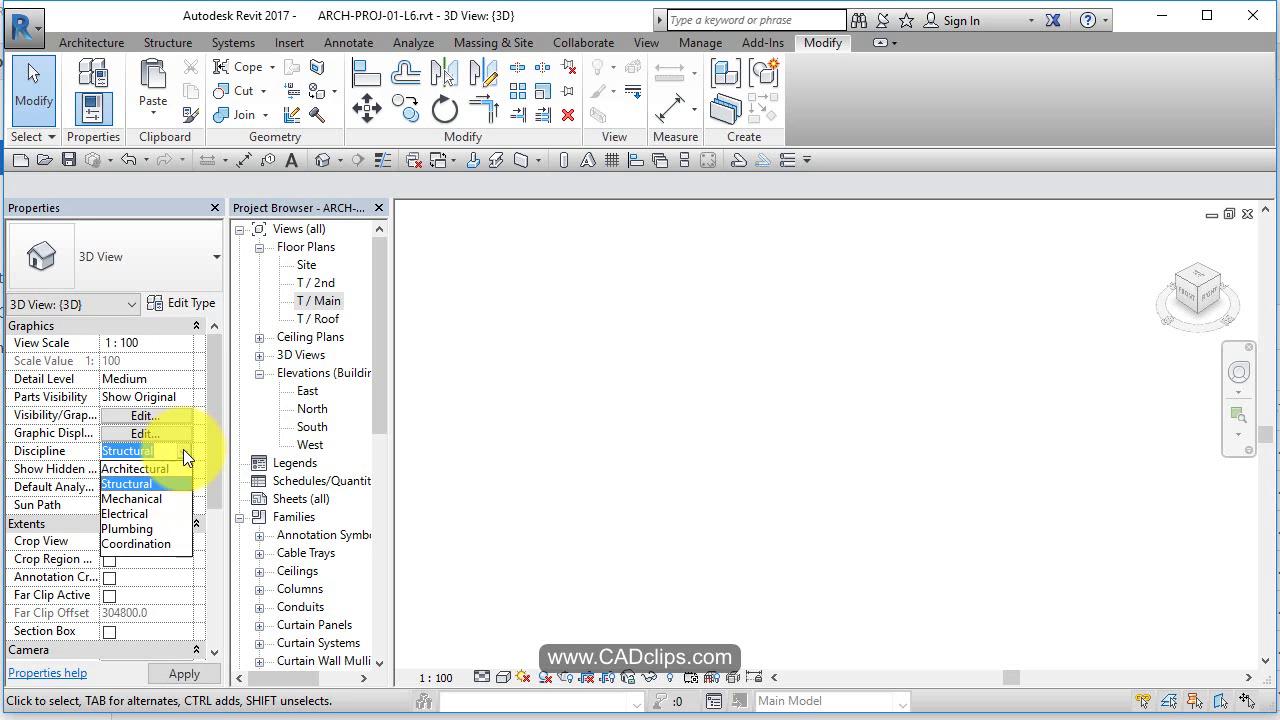
pyautogui.click(763, 337)
# Set the default 3D view's discipline to Architectural and bring the whole wall outline into view.
pyautogui.click(260, 355)
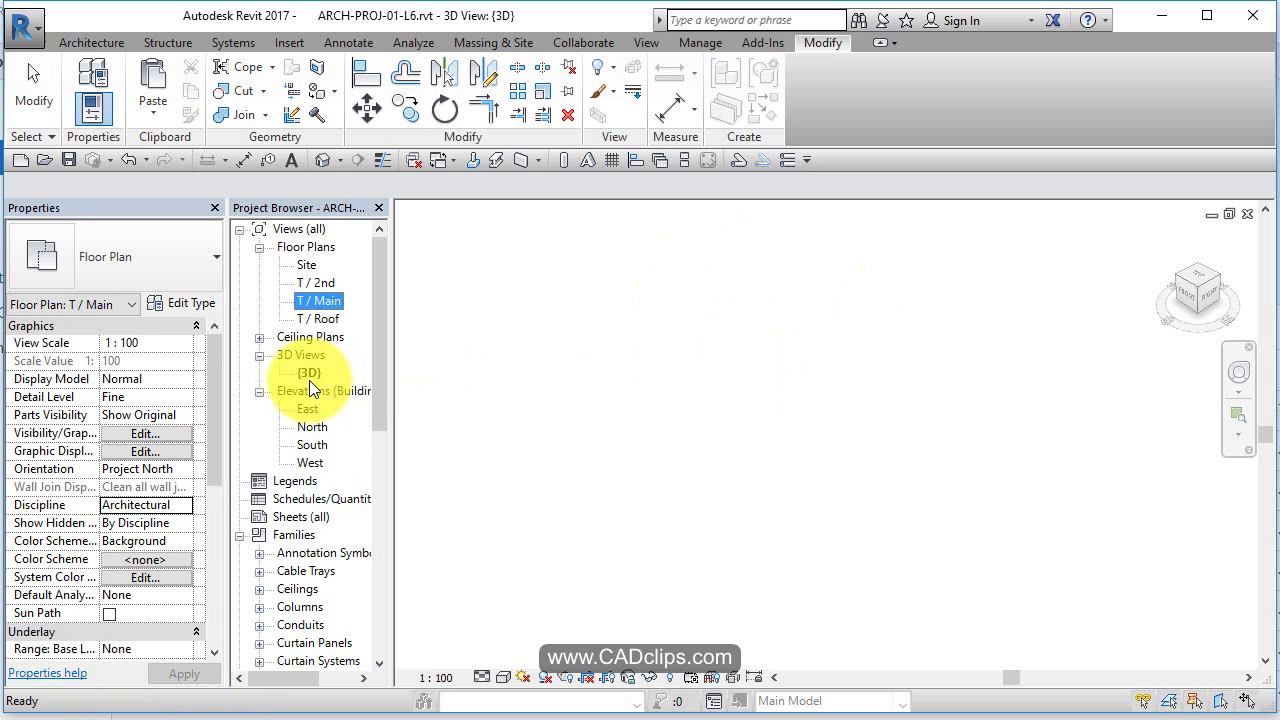
pyautogui.click(322, 162)
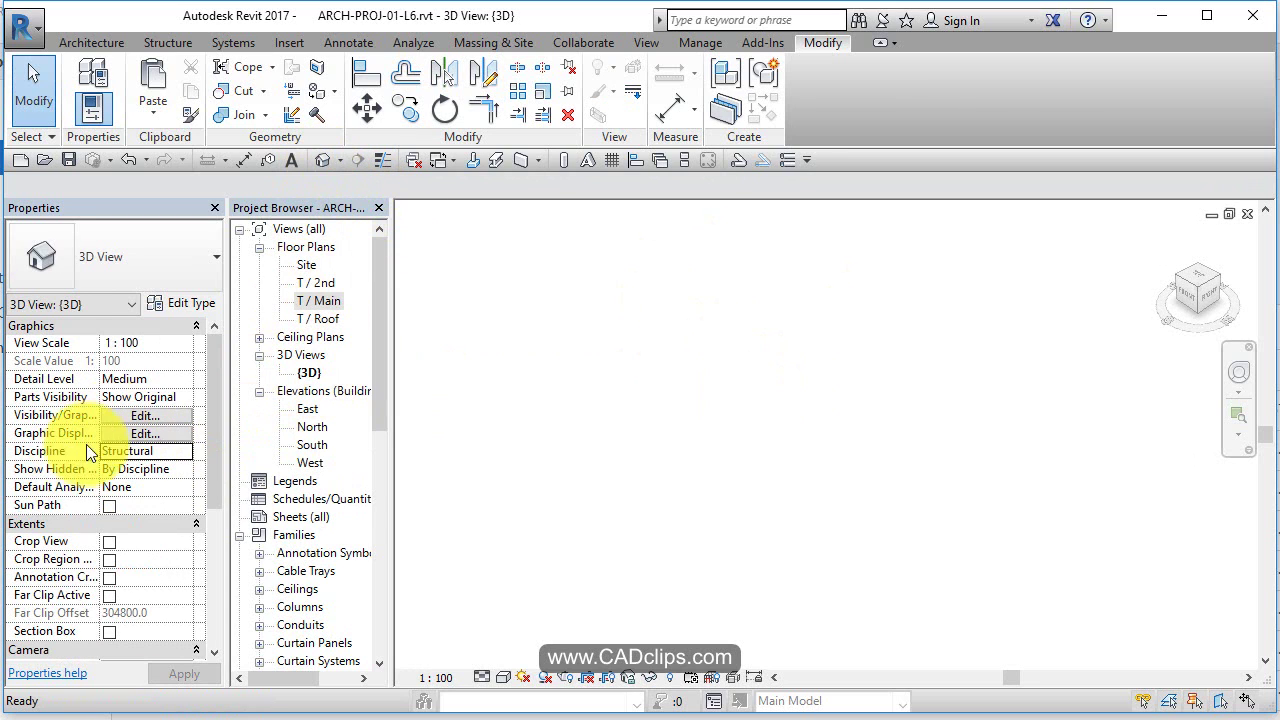
pyautogui.click(185, 452)
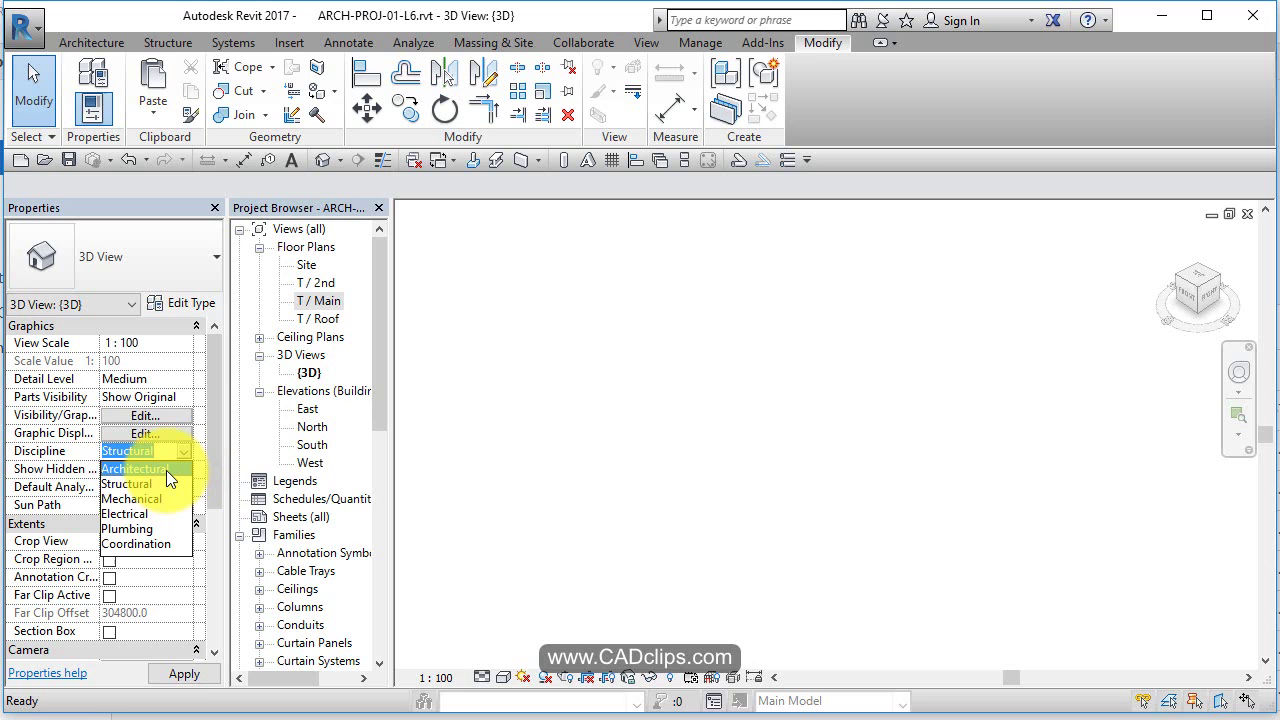
pyautogui.click(166, 470)
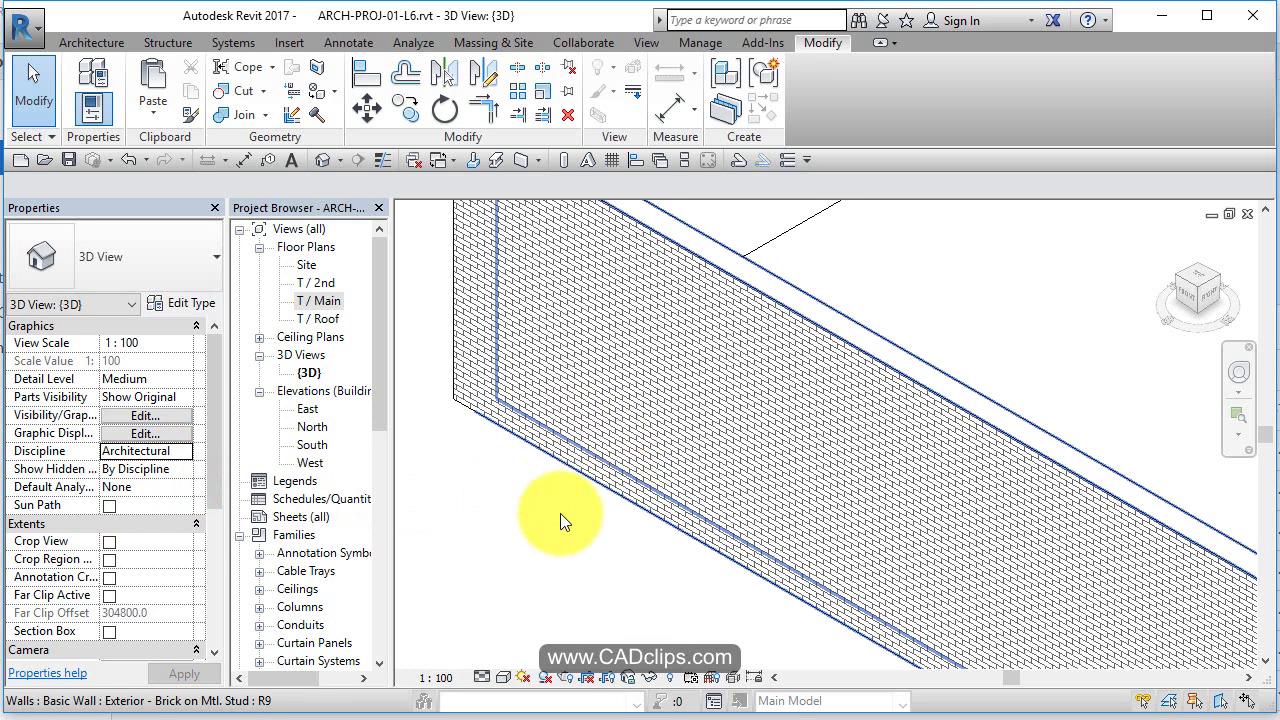
pyautogui.press('z')
pyautogui.press('a')
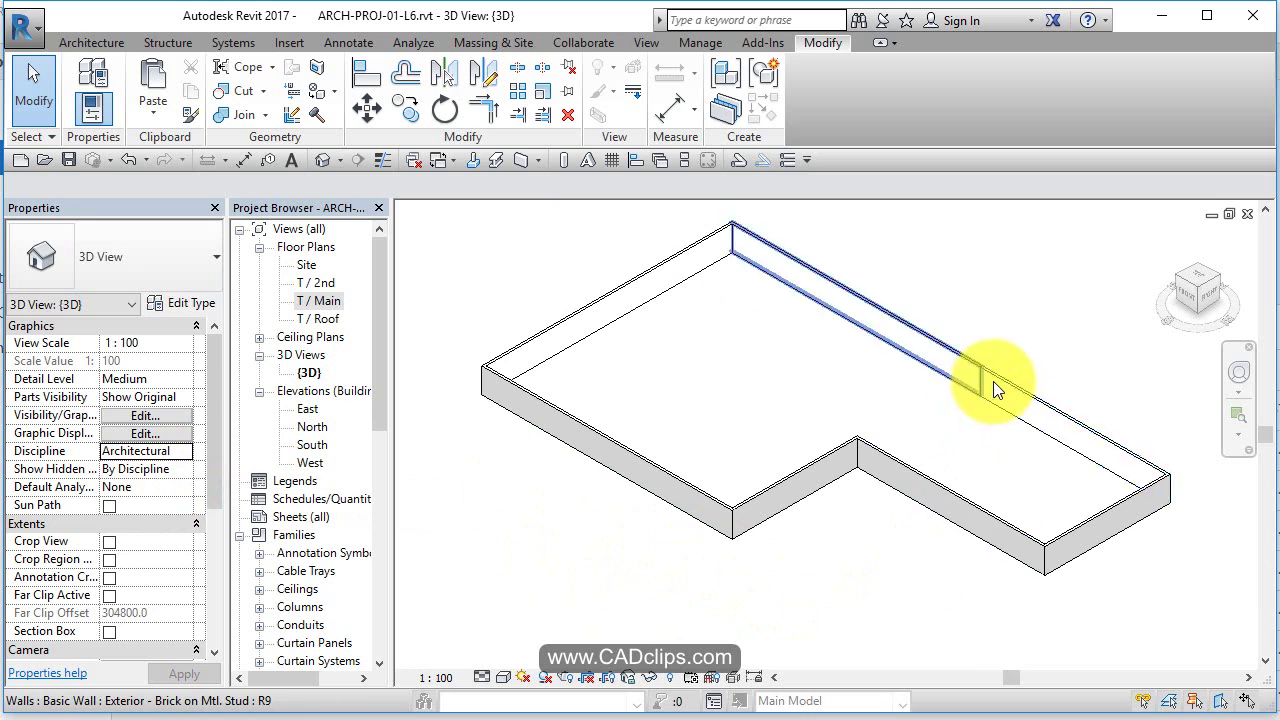
pyautogui.keyDown('shift'); pyautogui.moveTo(825, 597); pyautogui.dragTo(940, 446, button='middle'); pyautogui.keyUp('shift')
# Open the South elevation and examine the wall heights against the T / Main and T / 2nd levels.
pyautogui.click(309, 444)
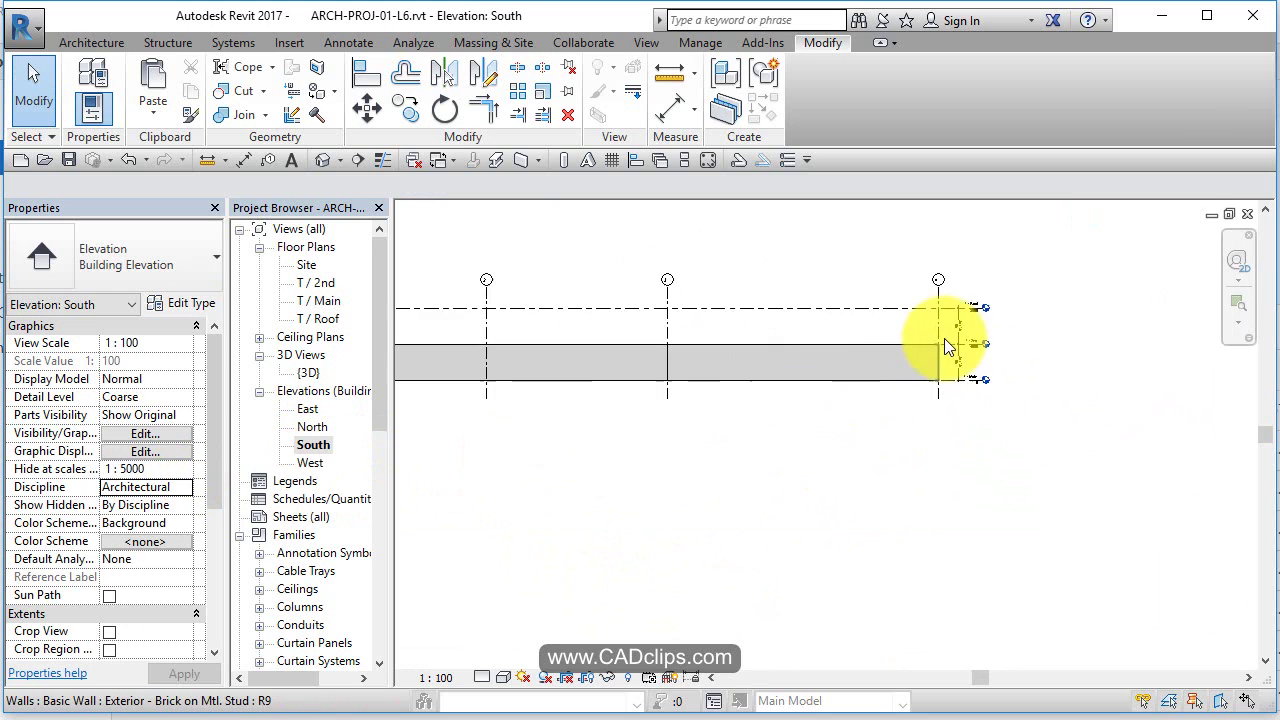
pyautogui.scroll(7, 944, 338)
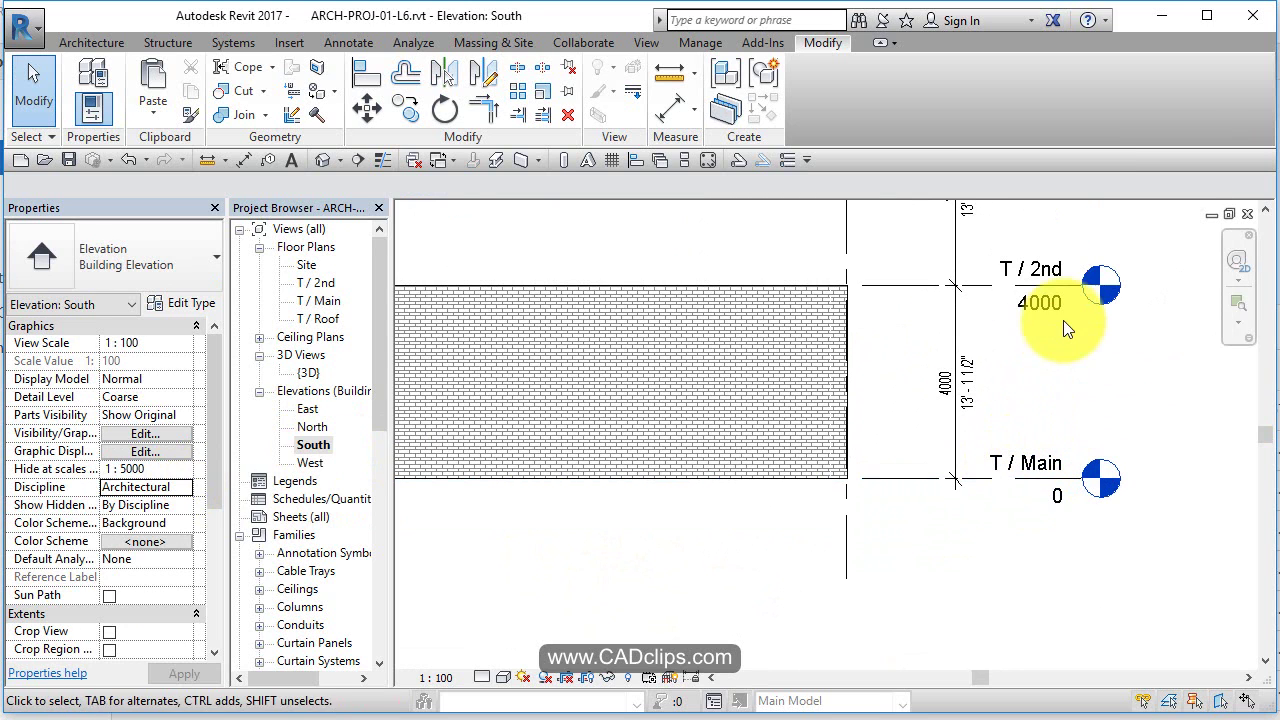
pyautogui.scroll(-6, 887, 371)
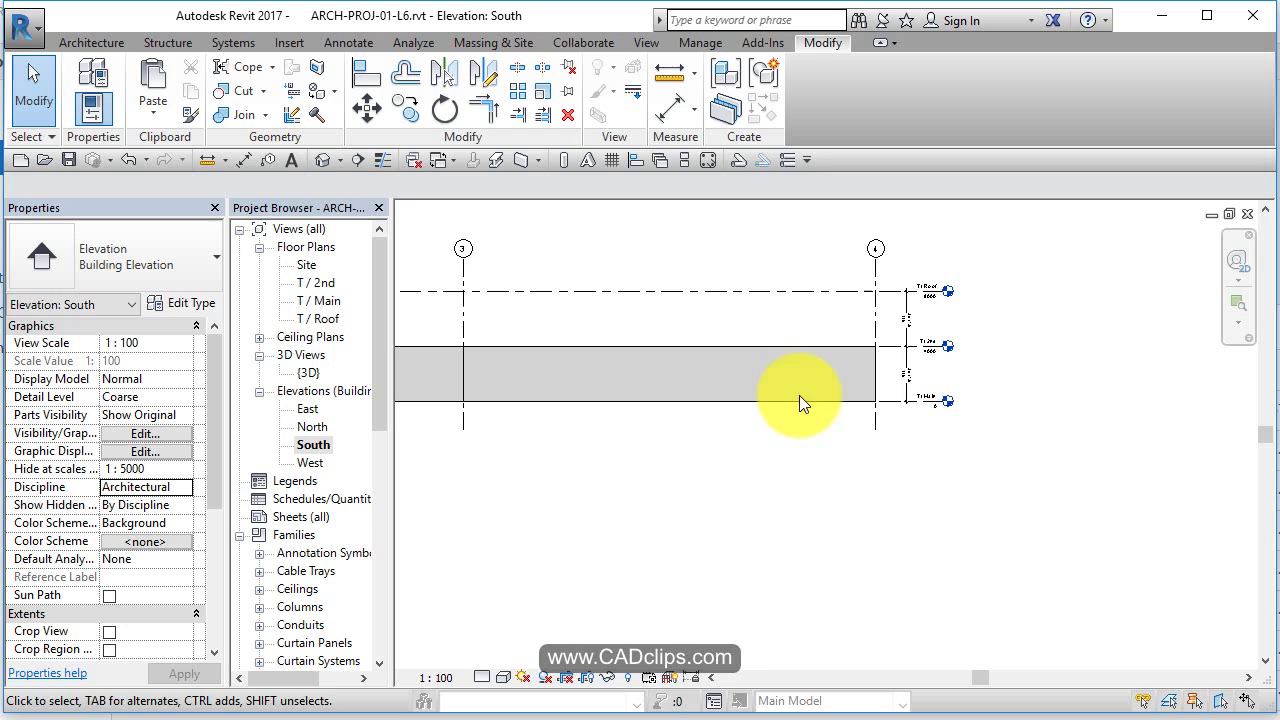
pyautogui.scroll(-2, 799, 395)
pyautogui.moveTo(715, 413); pyautogui.dragTo(848, 457, button='middle')
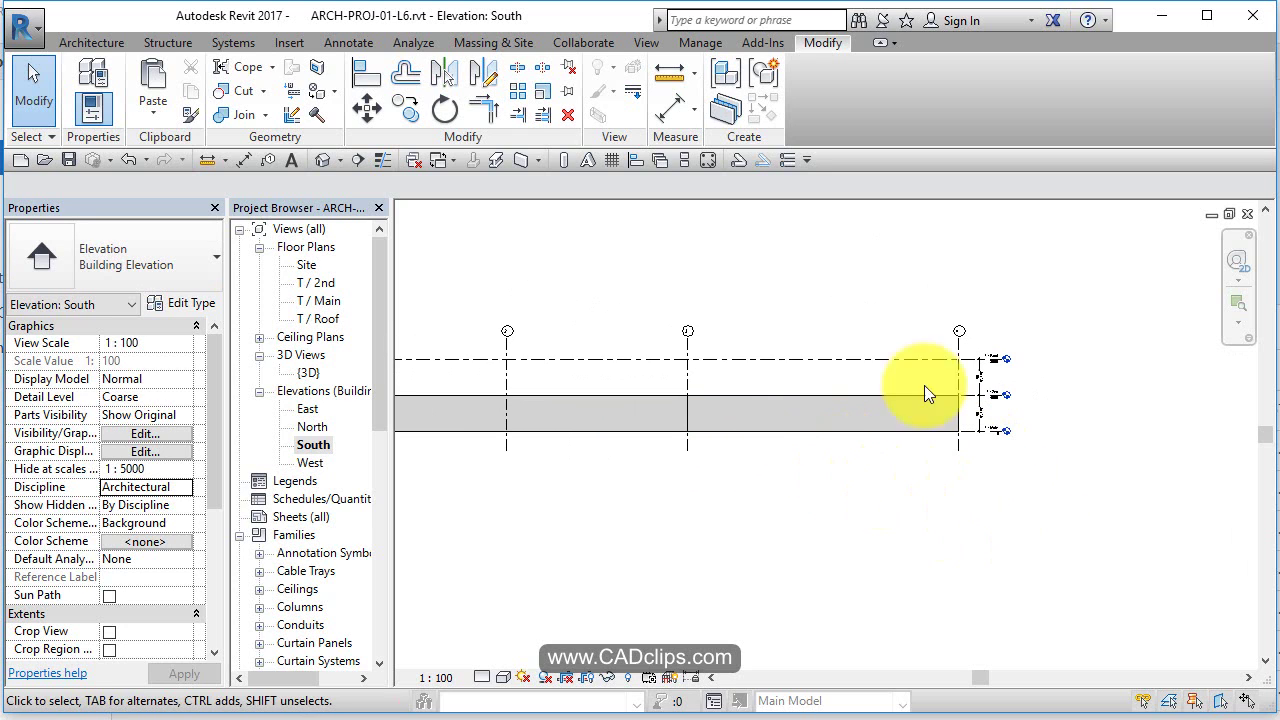
# In the 3D view, set the Top Offset of the three walls enclosing the narrow wing beyond grid 3 to -400.
pyautogui.click(323, 160)
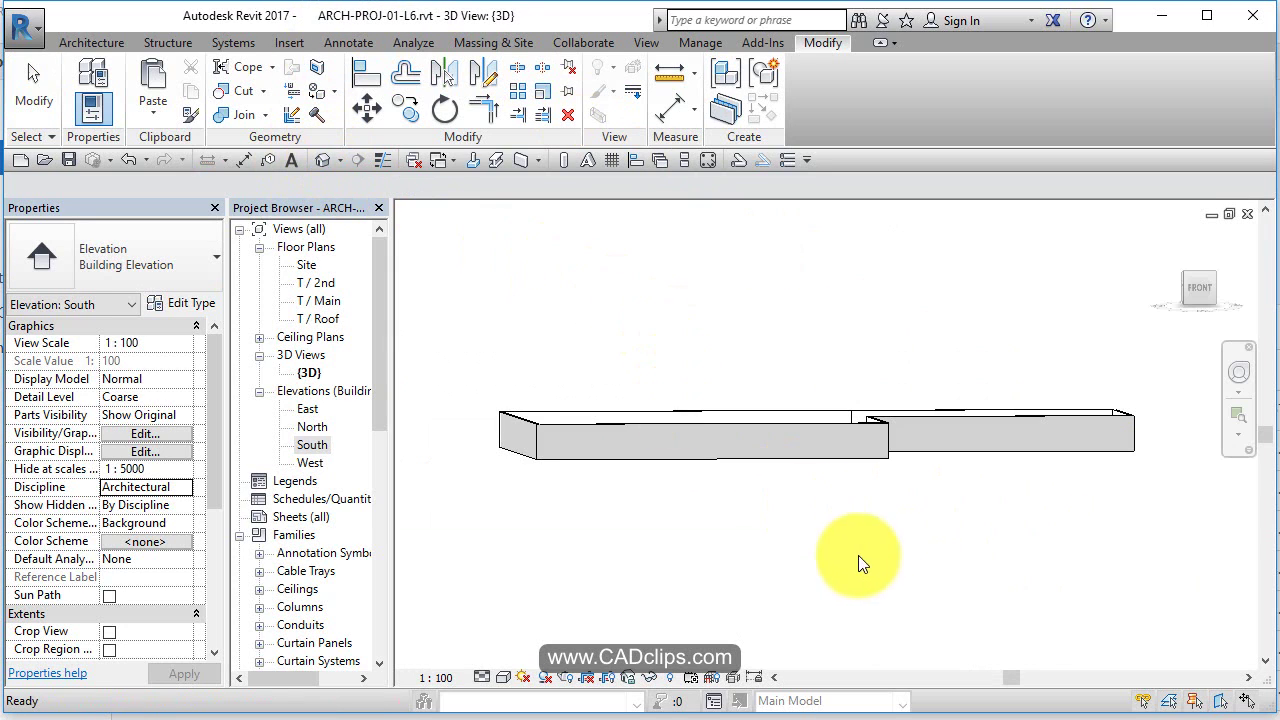
pyautogui.scroll(4, 894, 557)
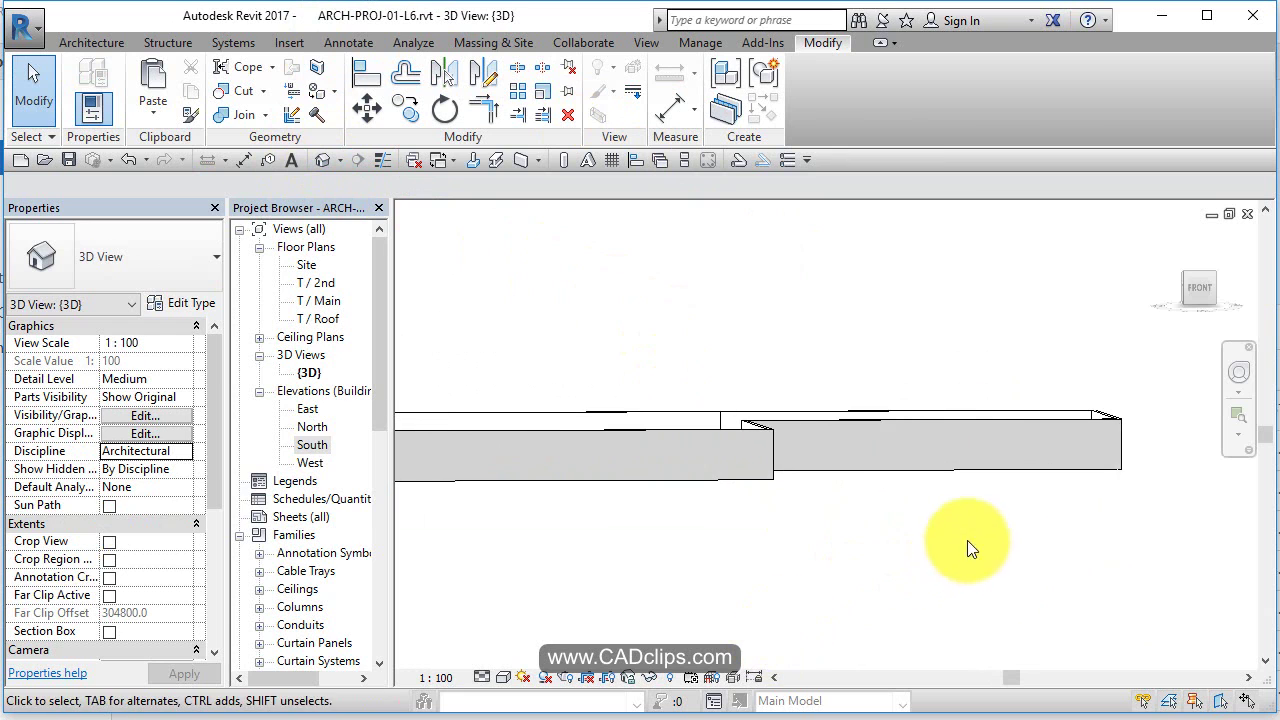
pyautogui.keyDown('shift'); pyautogui.moveTo(967, 540); pyautogui.dragTo(937, 491, button='middle'); pyautogui.keyUp('shift')
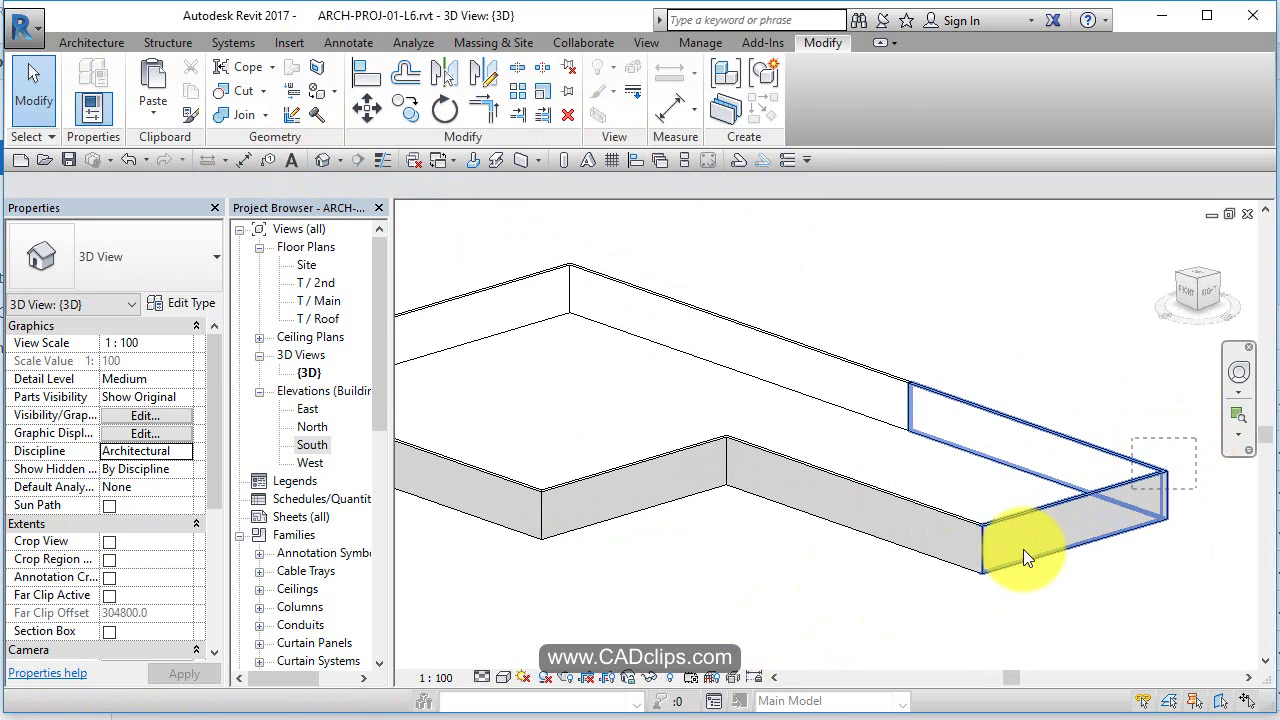
pyautogui.press('Tab')
pyautogui.click(949, 574)
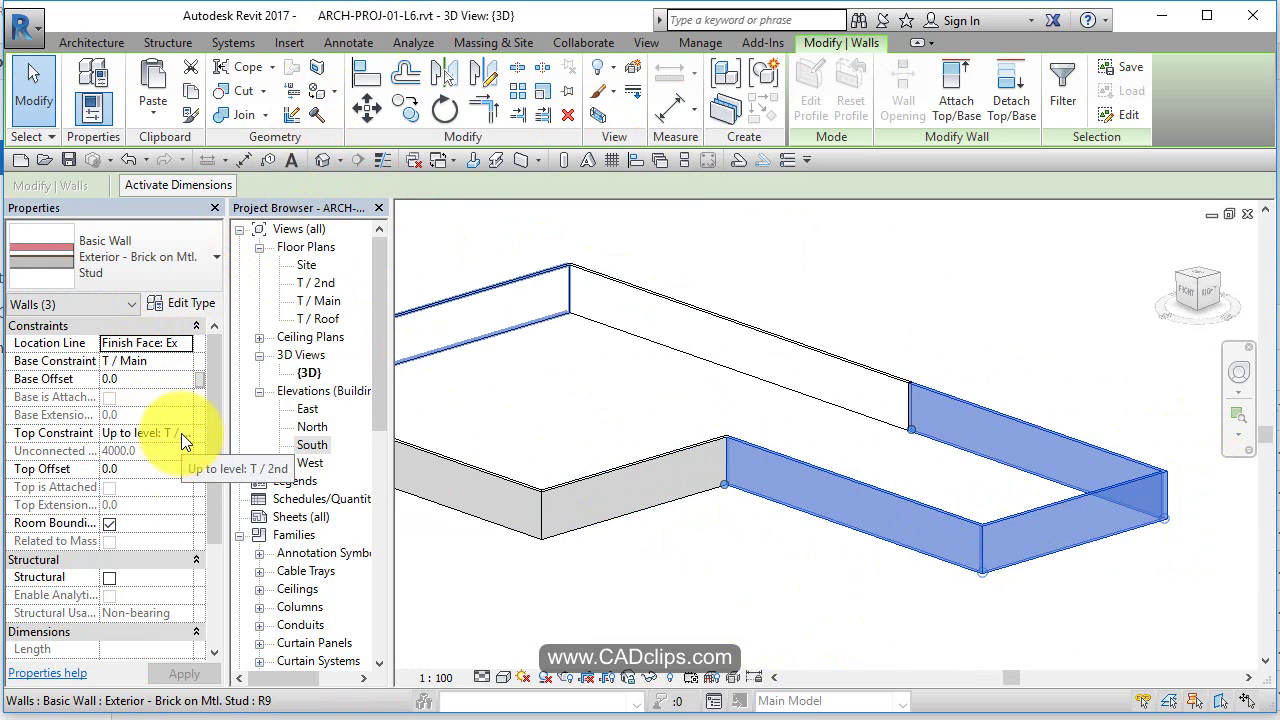
pyautogui.click(174, 476)
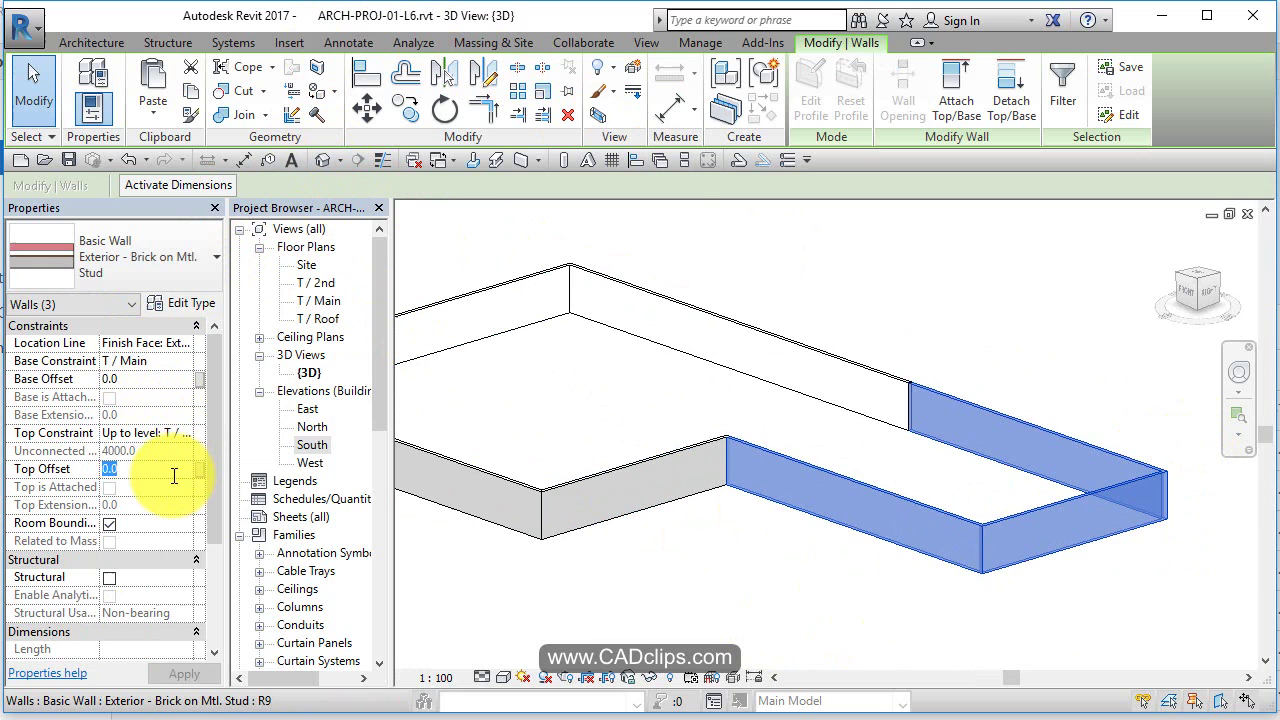
pyautogui.write('-400')
pyautogui.press('Return')
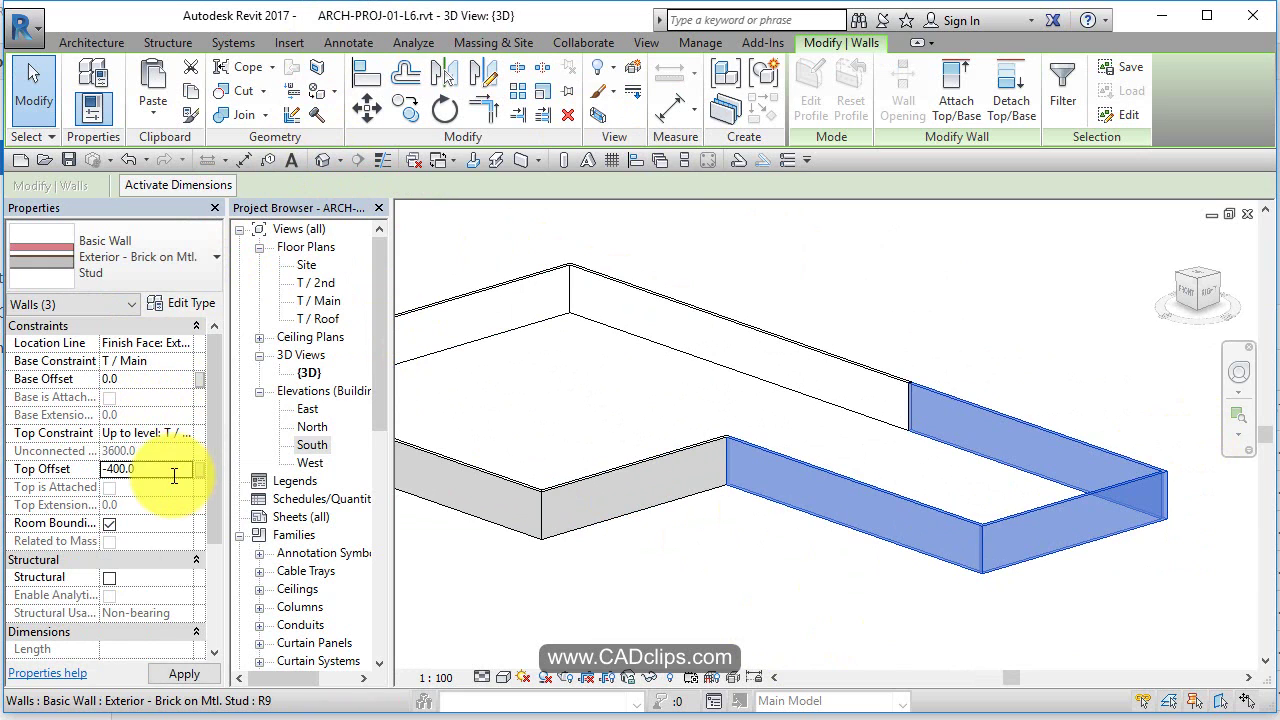
pyautogui.click(739, 525)
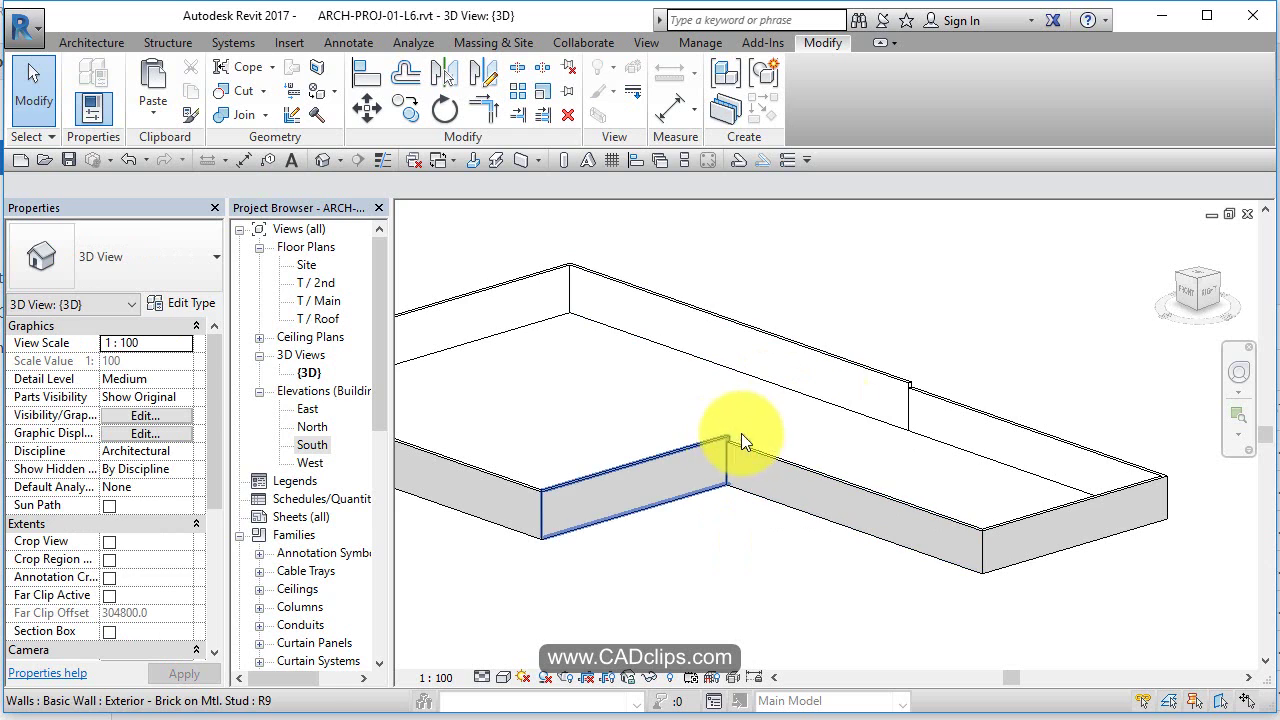
pyautogui.scroll(-2, 704, 553)
pyautogui.moveTo(771, 534); pyautogui.dragTo(868, 570, button='middle')
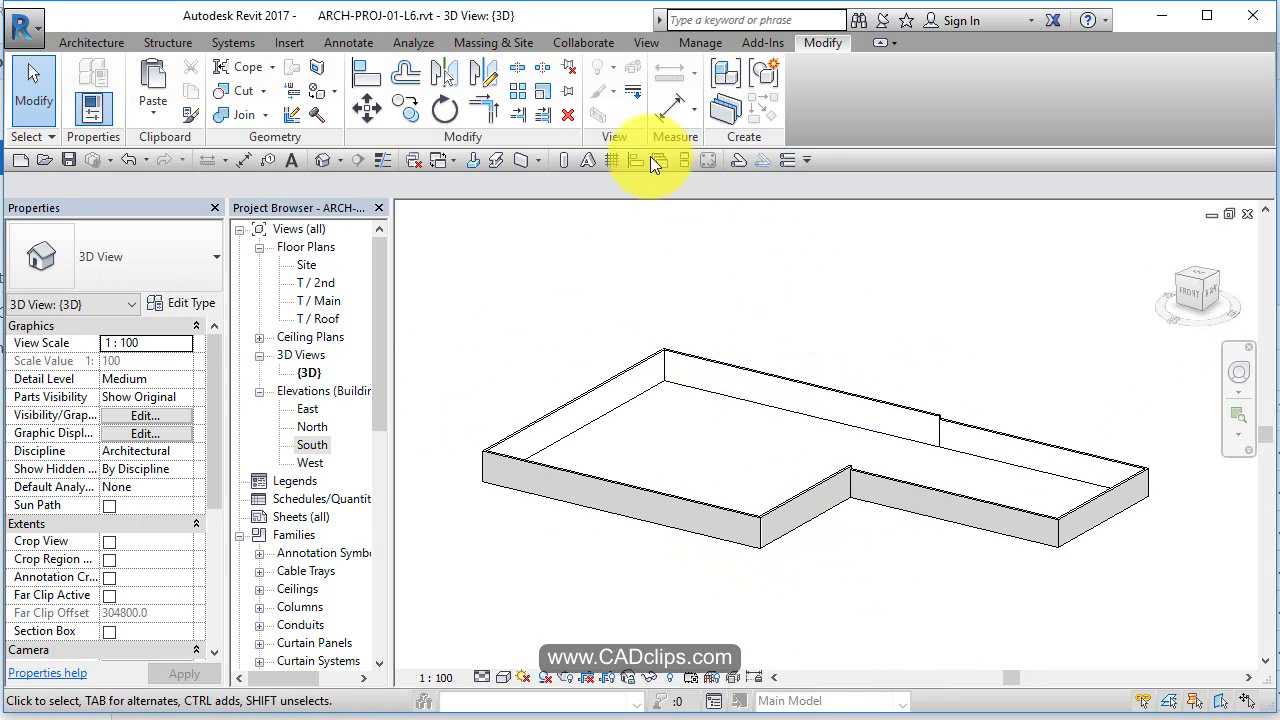
# Save the project as a new file named ARCH-PROJ-01-L7 in the REVIT Files folder.
pyautogui.click(22, 26)
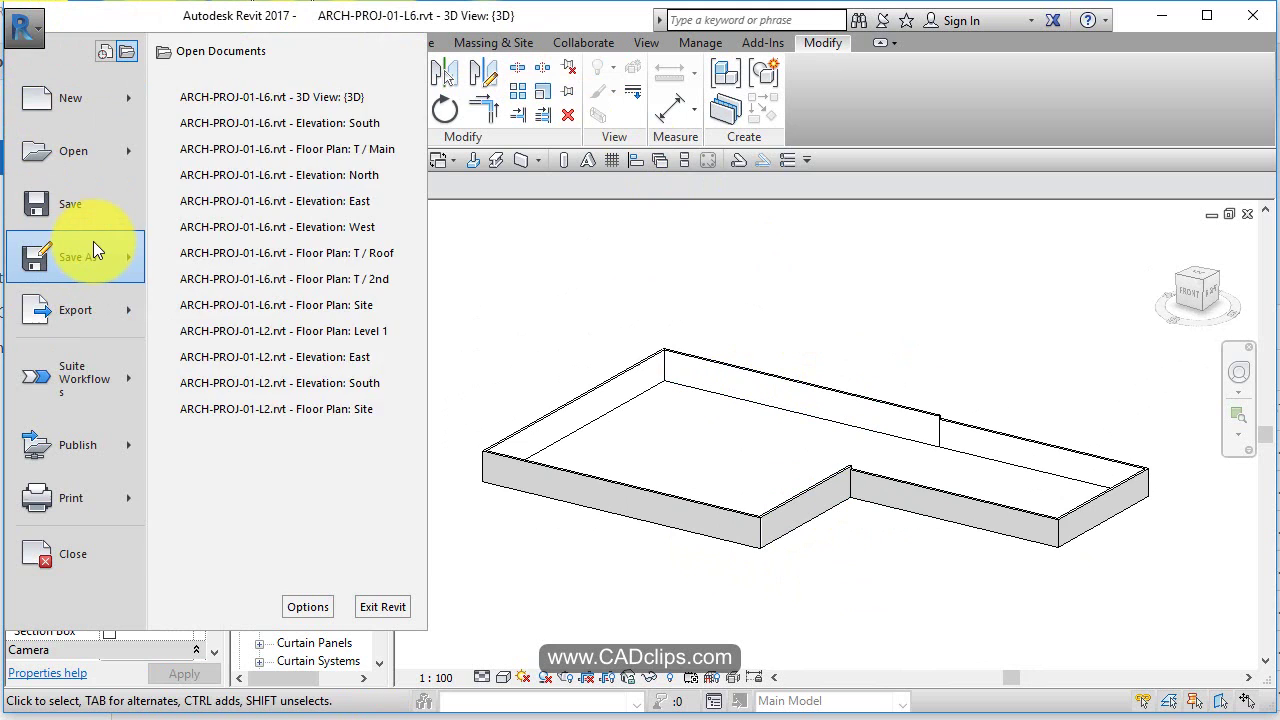
pyautogui.moveTo(93, 241)
pyautogui.click(263, 127)
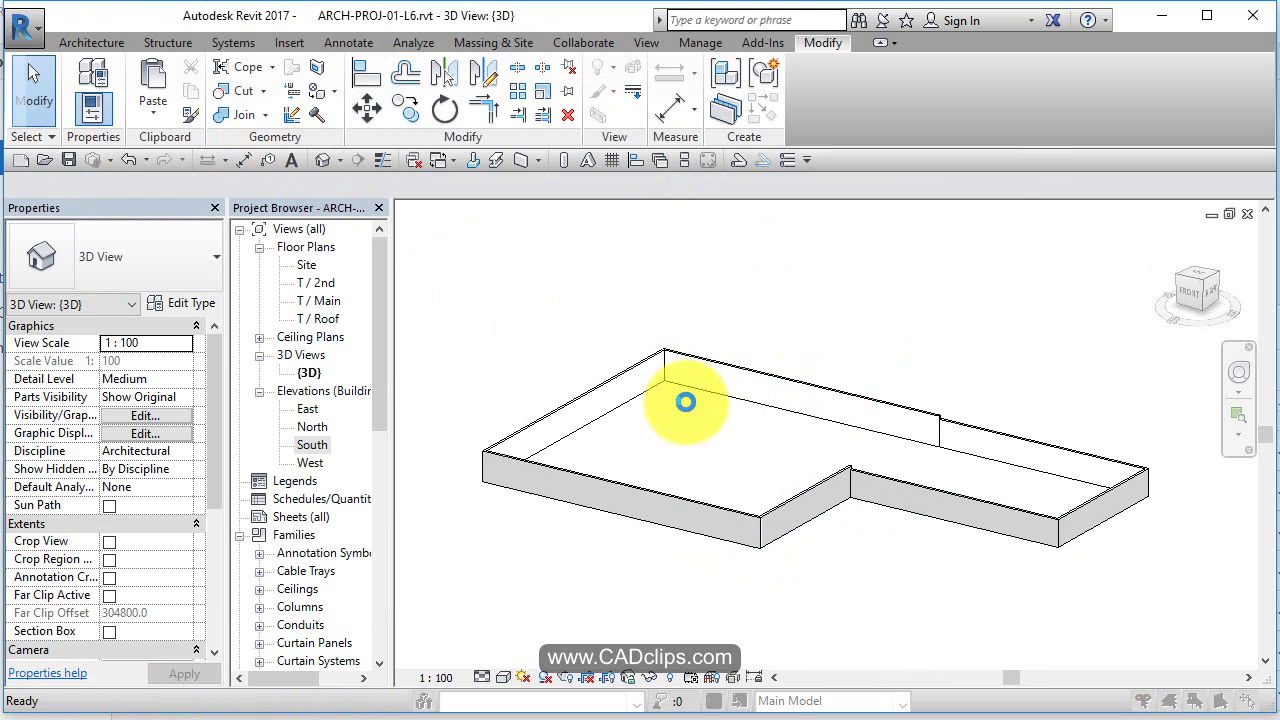
pyautogui.click(620, 430)
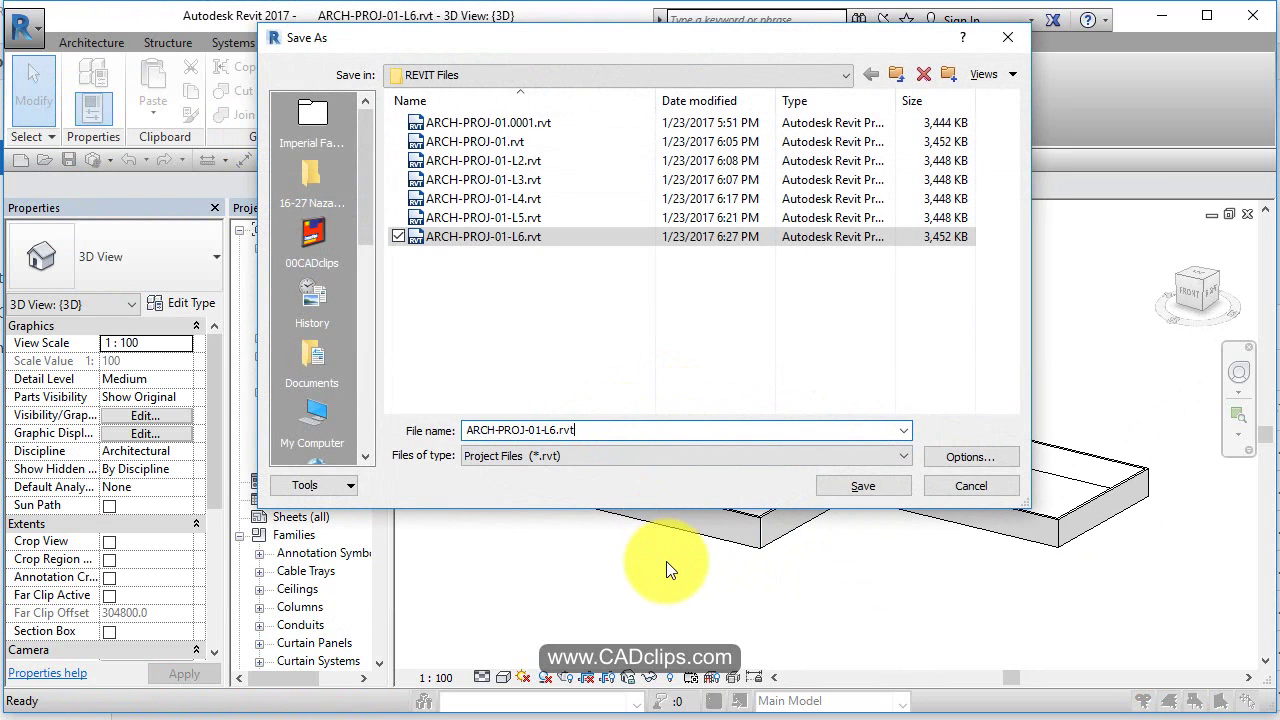
pyautogui.press('BackSpace')
pyautogui.write('7')
pyautogui.click(860, 487)
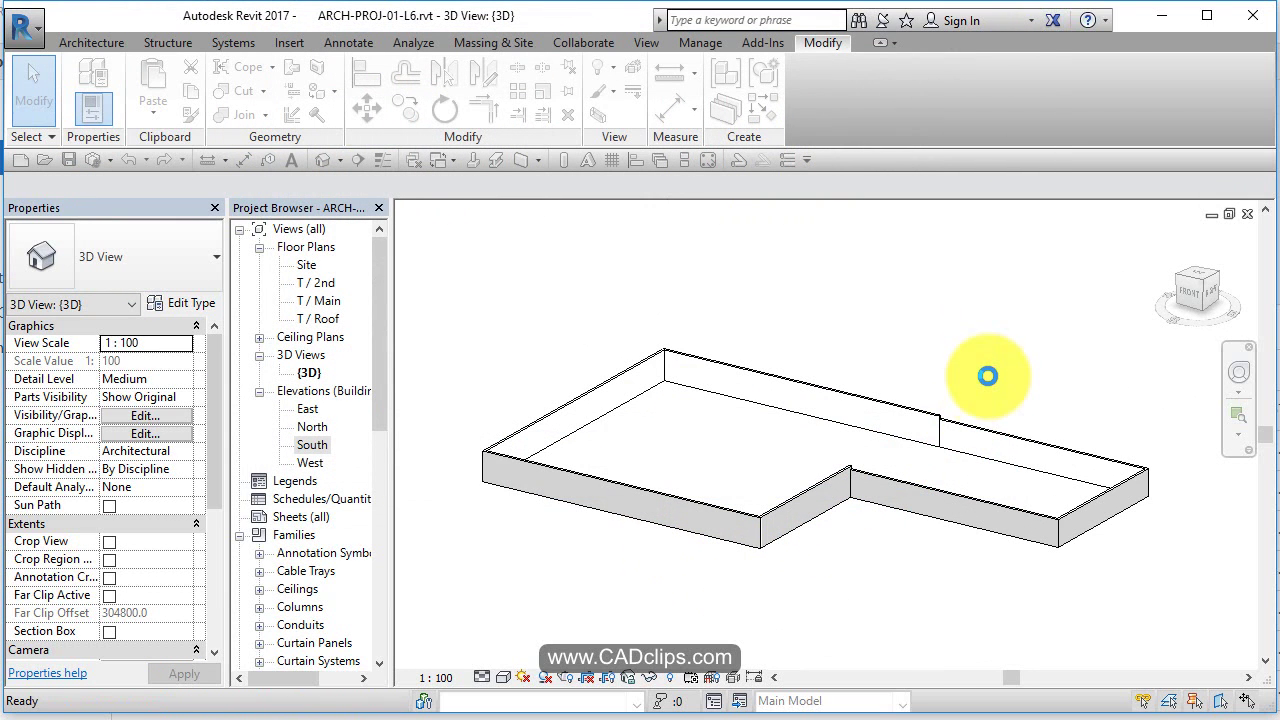